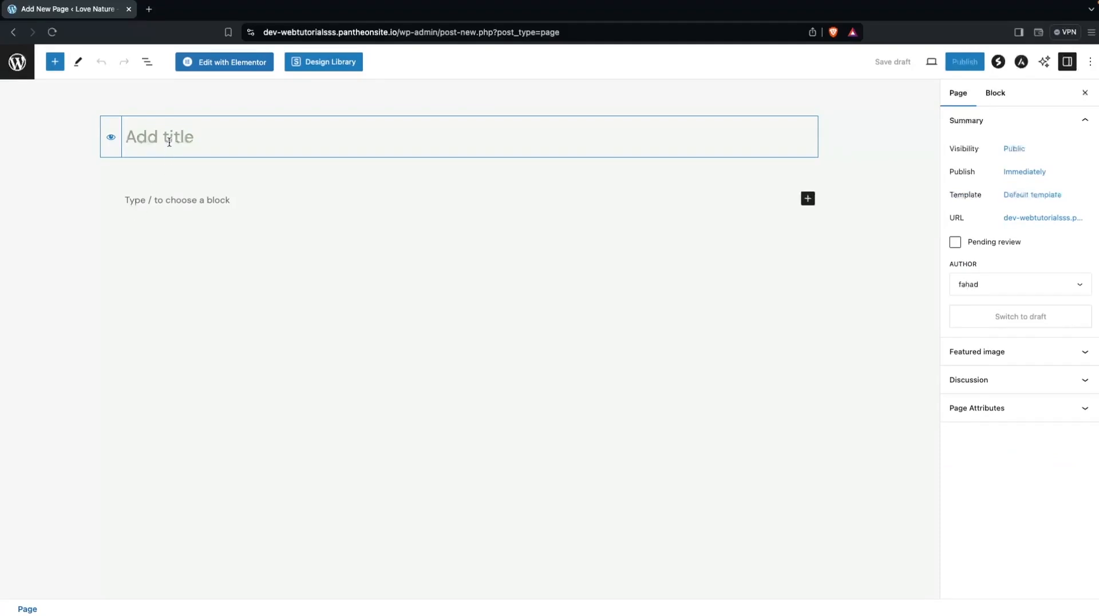
Title the new page "Pricing Table" and open it for editing with Elementor
type("Pricing Table")
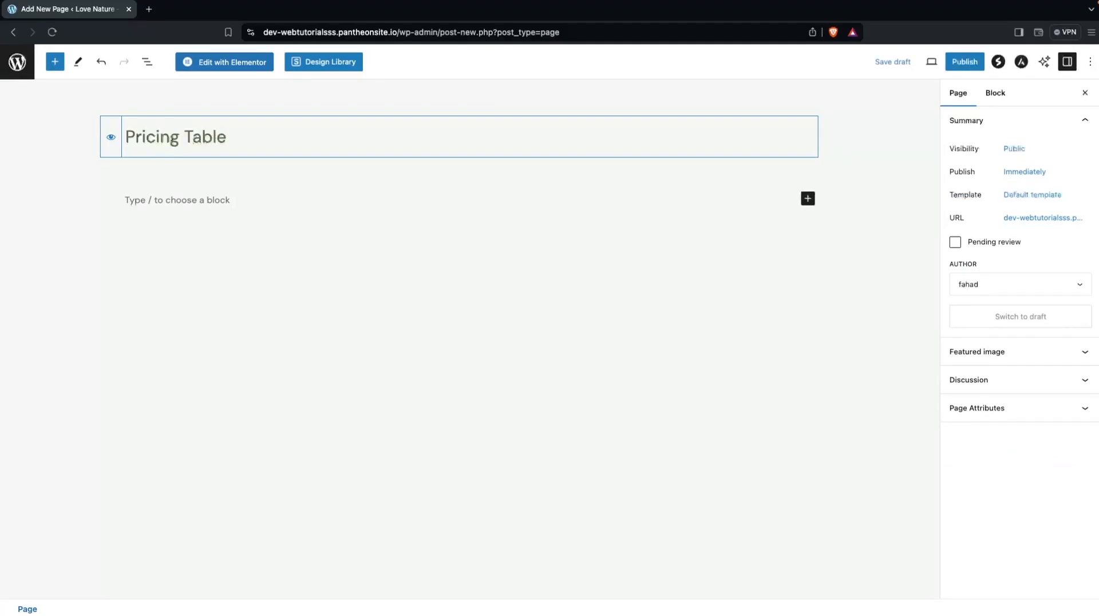
left_click(217, 72)
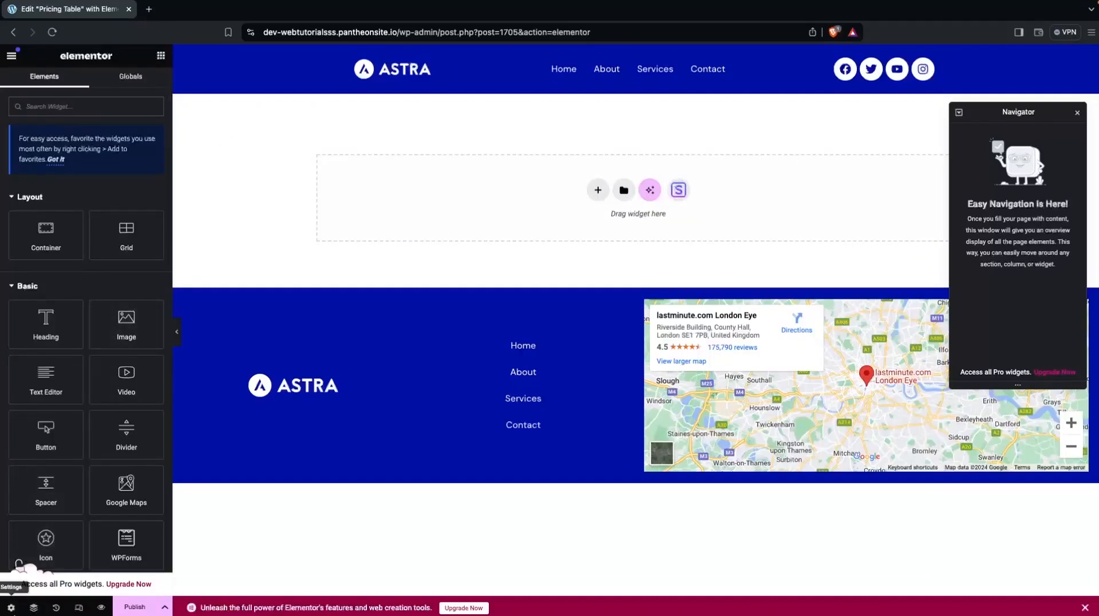
Set the page layout to Elementor Canvas in the page settings
left_click(10, 607)
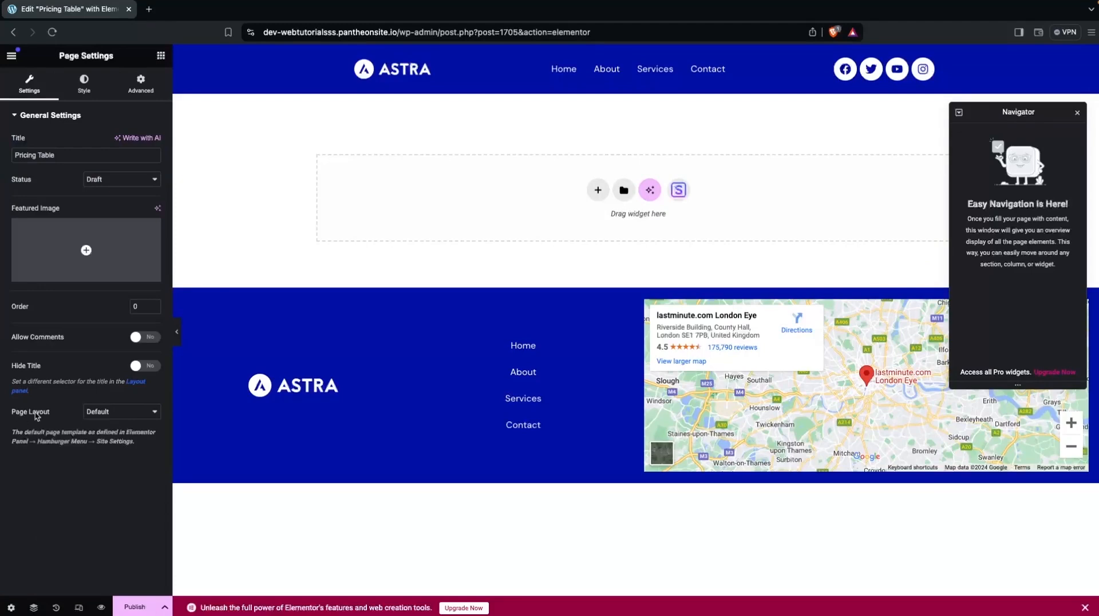
left_click(95, 414)
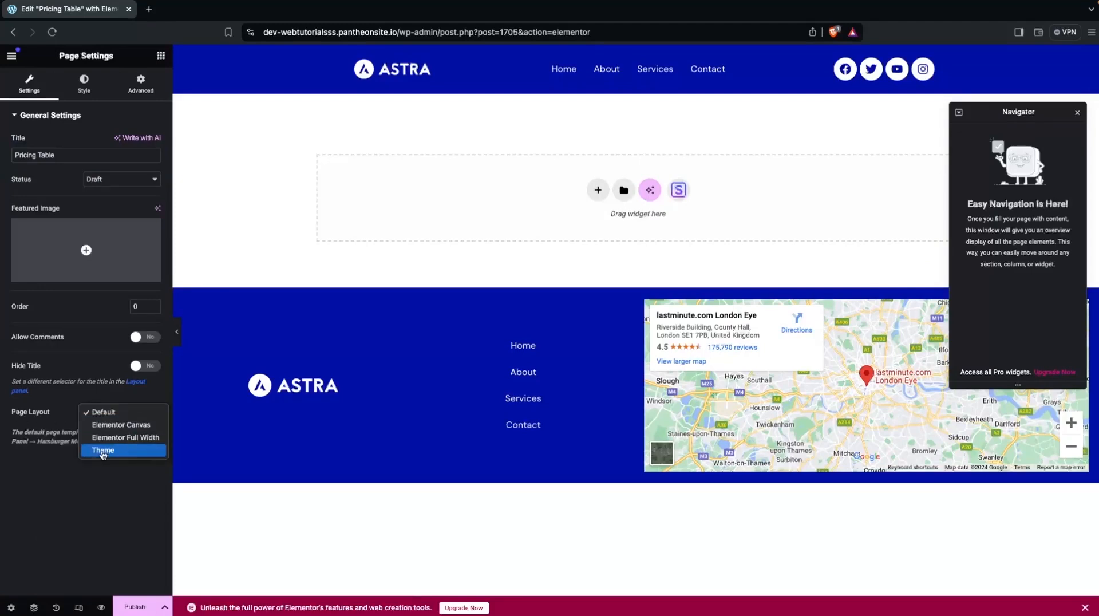
left_click(107, 425)
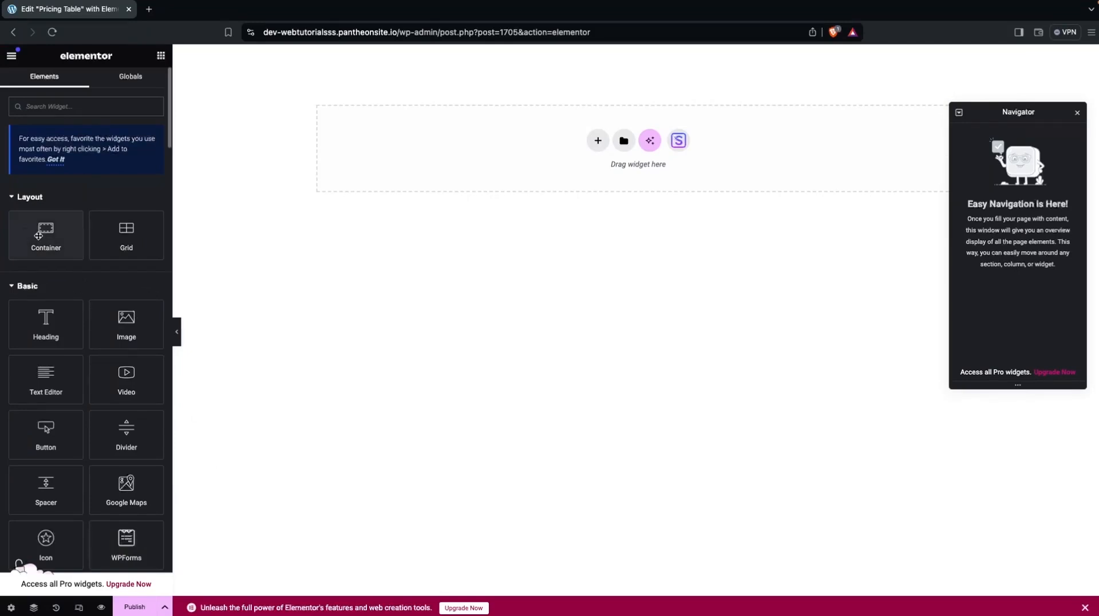
Add a container to the empty page and nest a second container inside it
left_click_drag(39, 235, 558, 150)
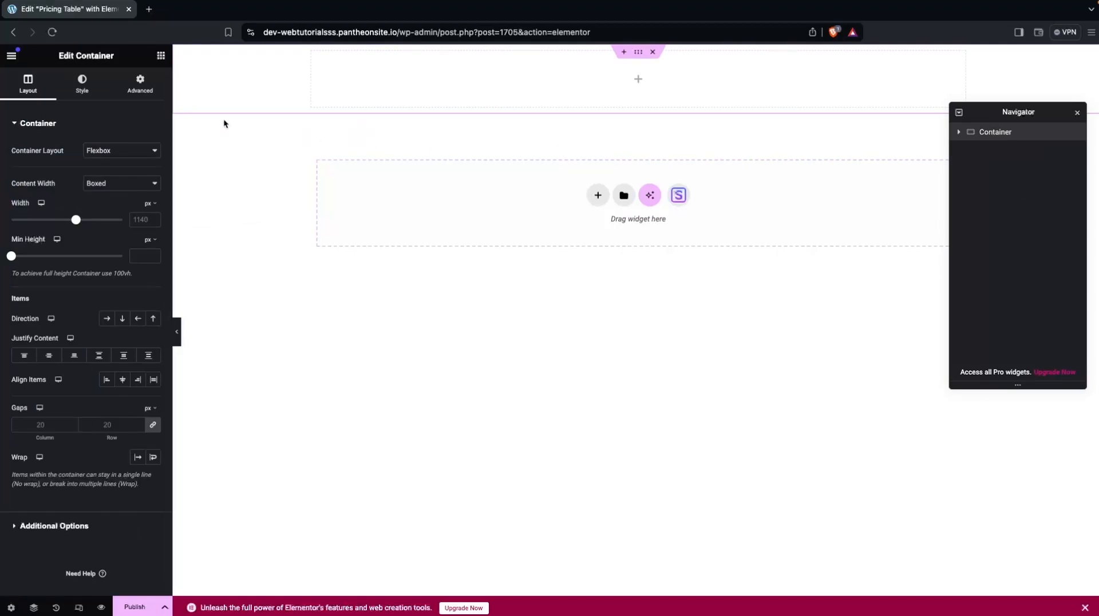
left_click(161, 56)
left_click_drag(48, 236, 468, 89)
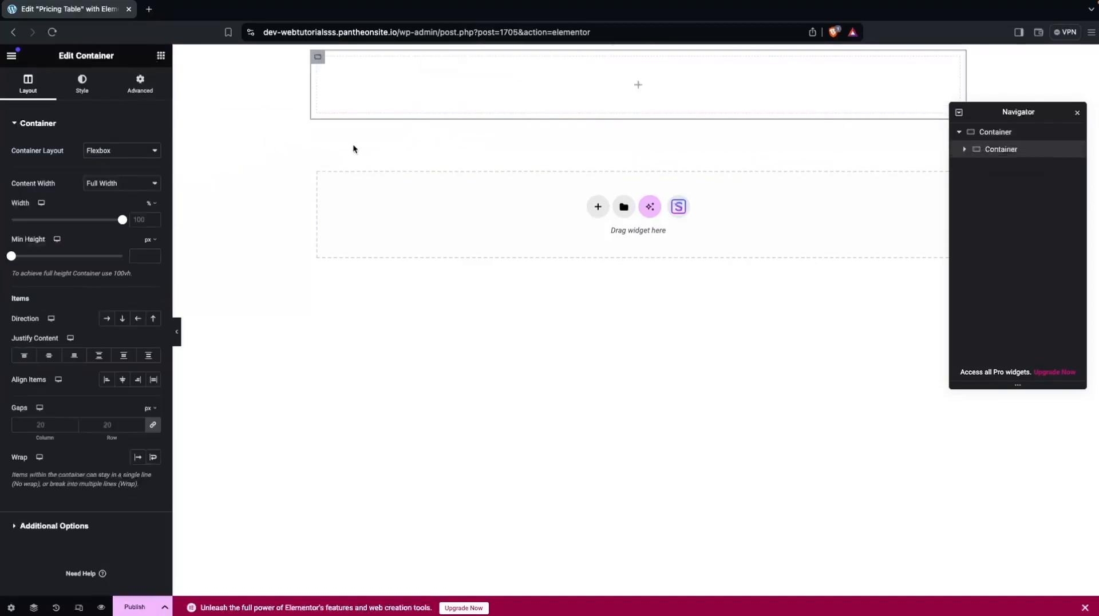
Set the outer container's content width to Full Width and the nested container's to Boxed
left_click(989, 134)
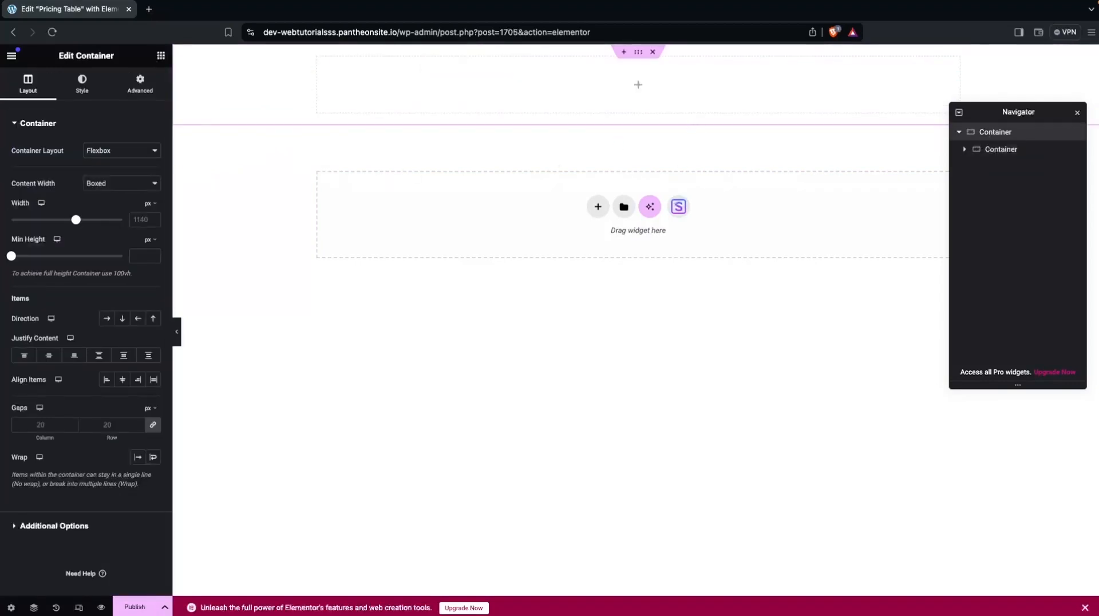
left_click(100, 185)
left_click(102, 196)
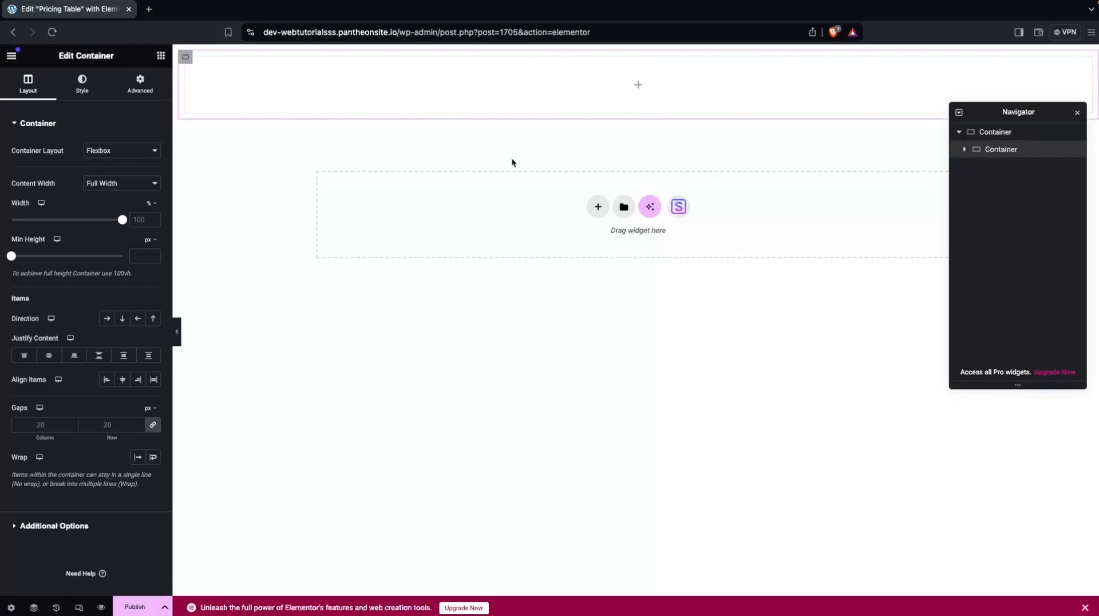
left_click(100, 184)
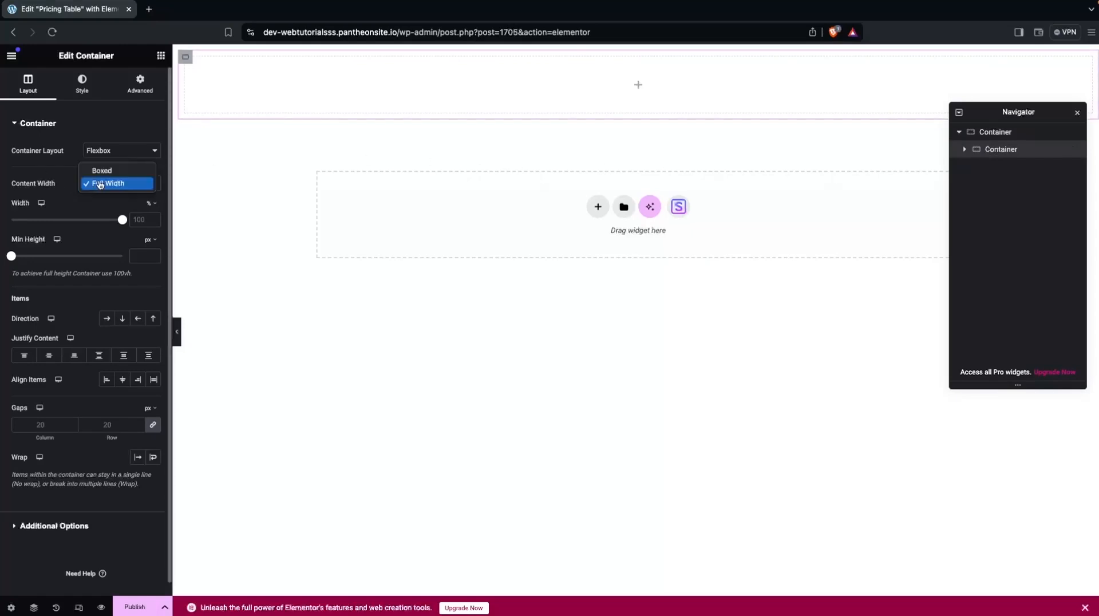
left_click(100, 171)
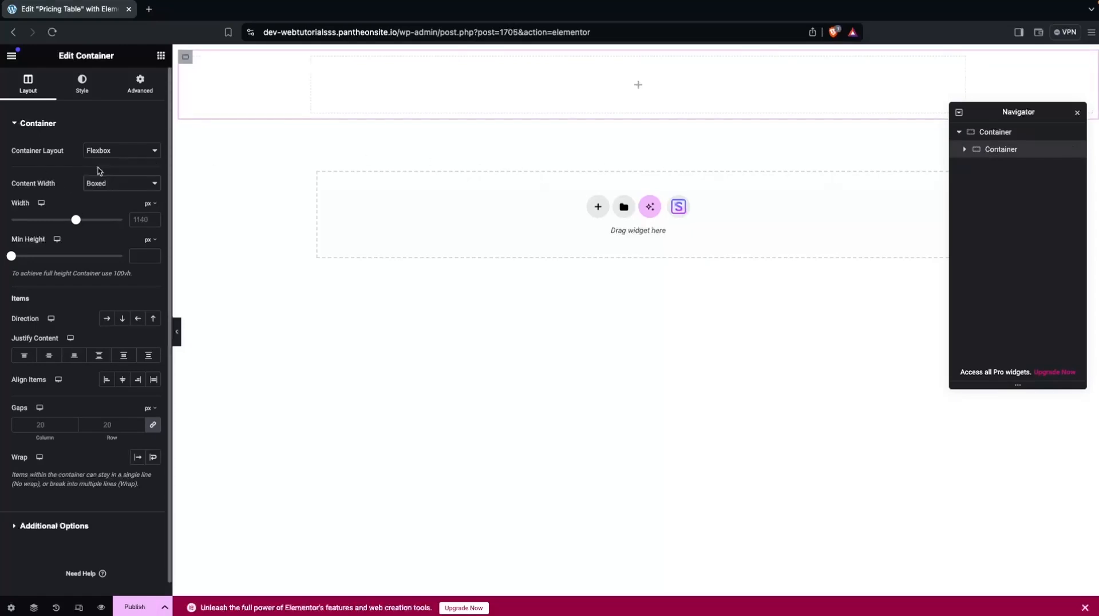
Give the outer container a minimum height of 100 vh and justify its content to the center
left_click(988, 132)
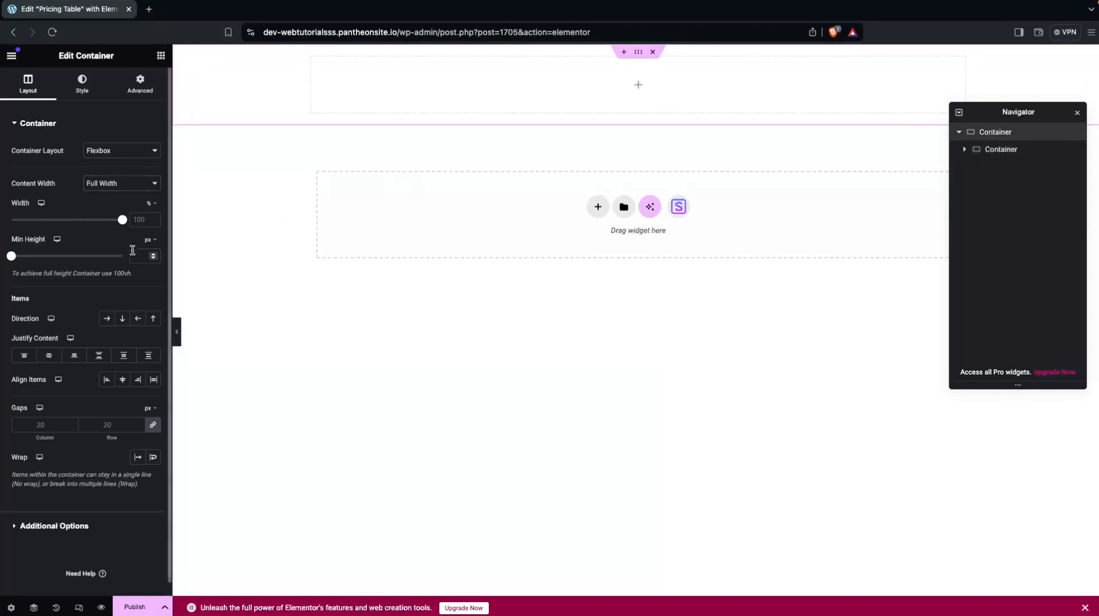
left_click(153, 241)
left_click(150, 292)
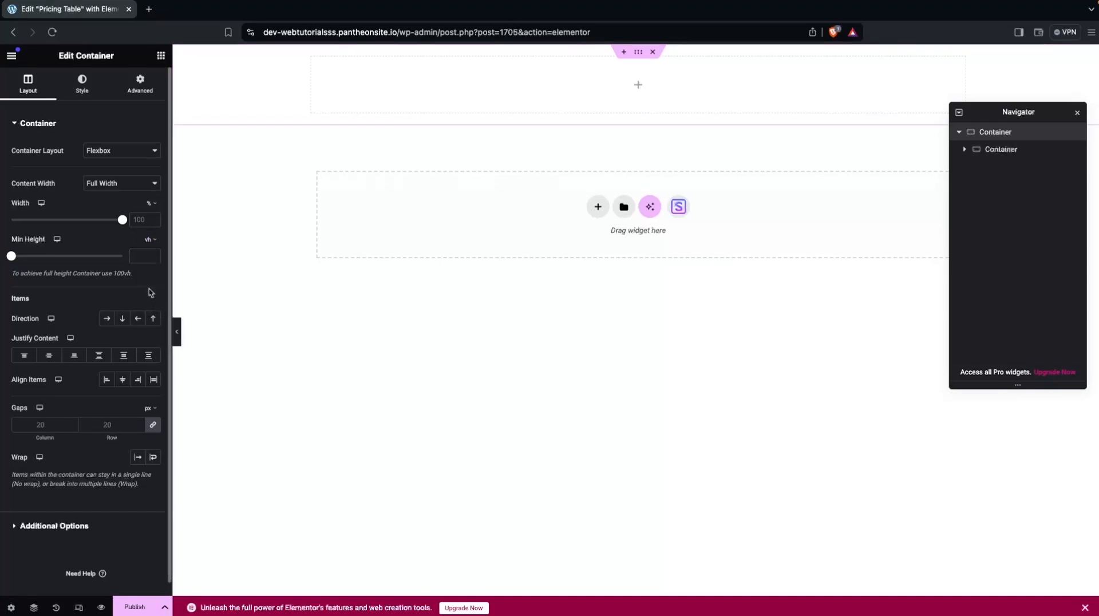
left_click(140, 257)
type("100")
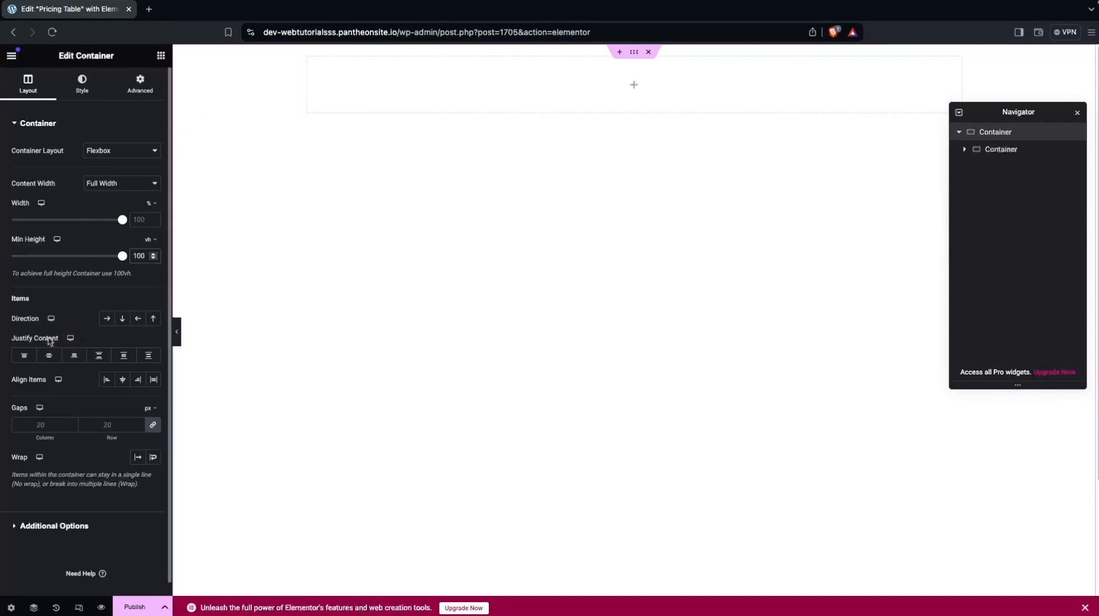
left_click(48, 355)
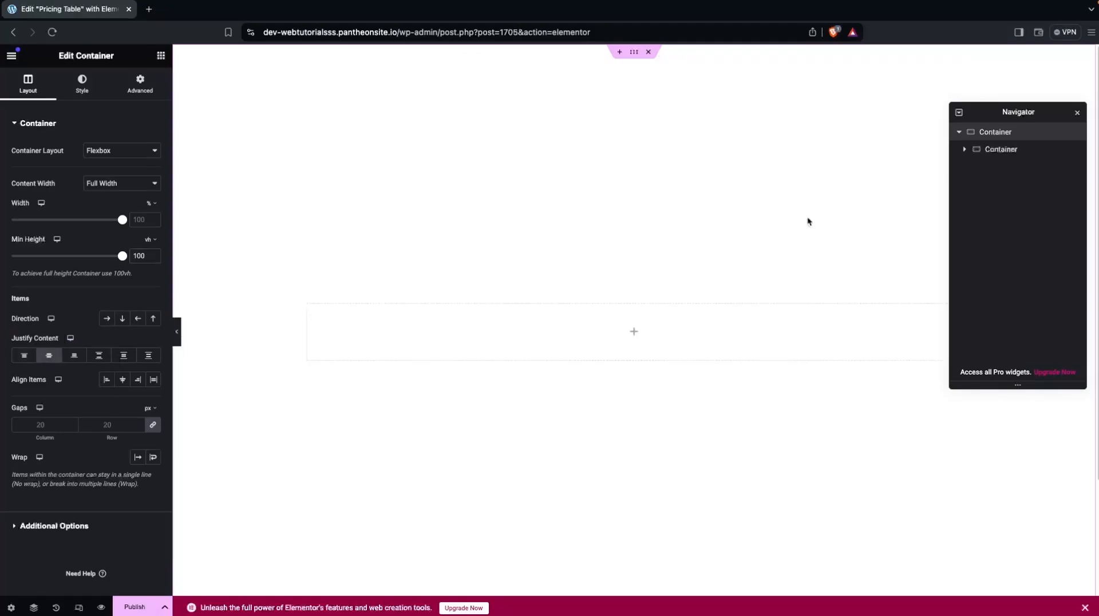
Set the nested container's direction to Row - horizontal and place three containers side by side inside it
left_click(999, 151)
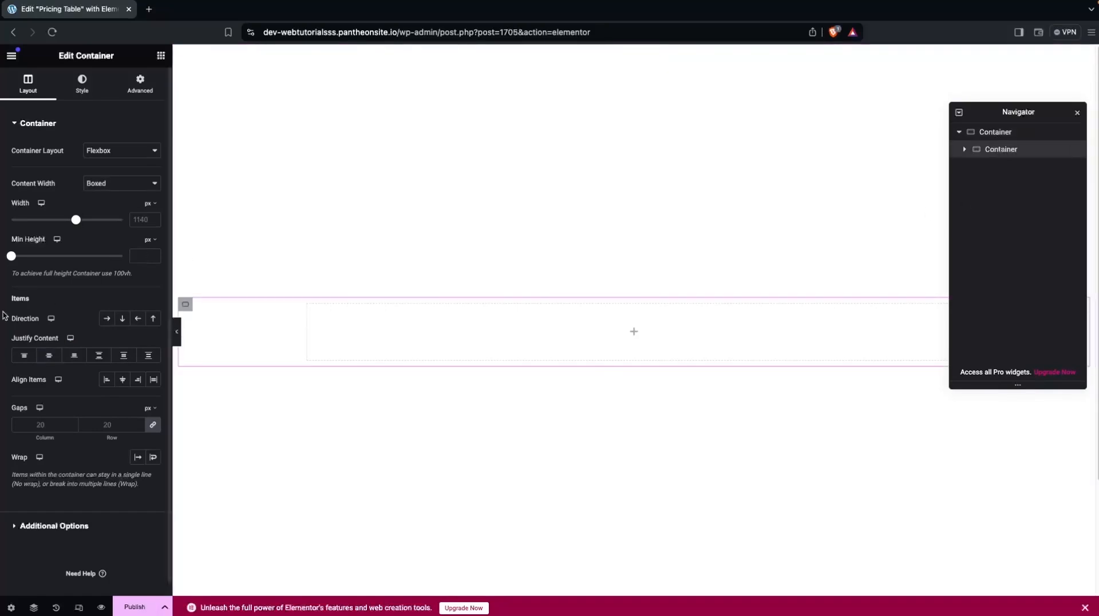
left_click(107, 318)
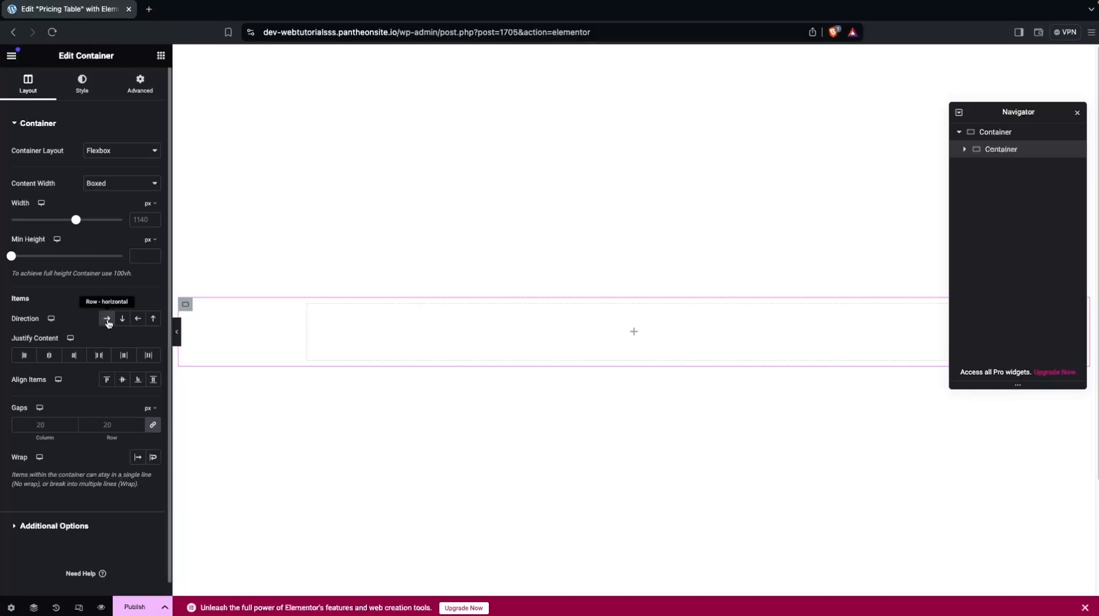
left_click(161, 56)
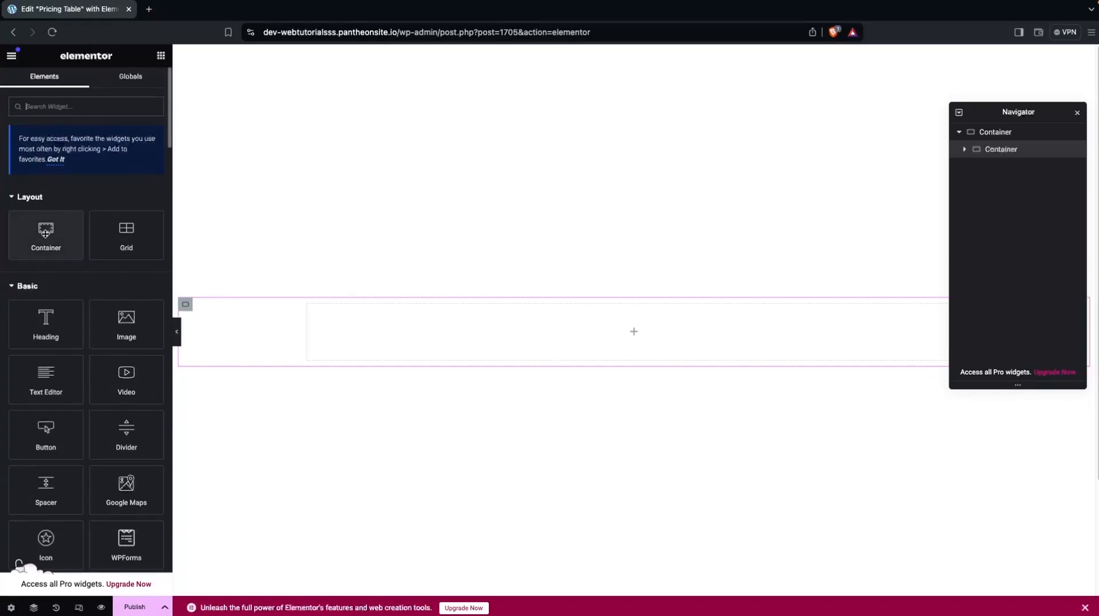
left_click_drag(45, 233, 382, 321)
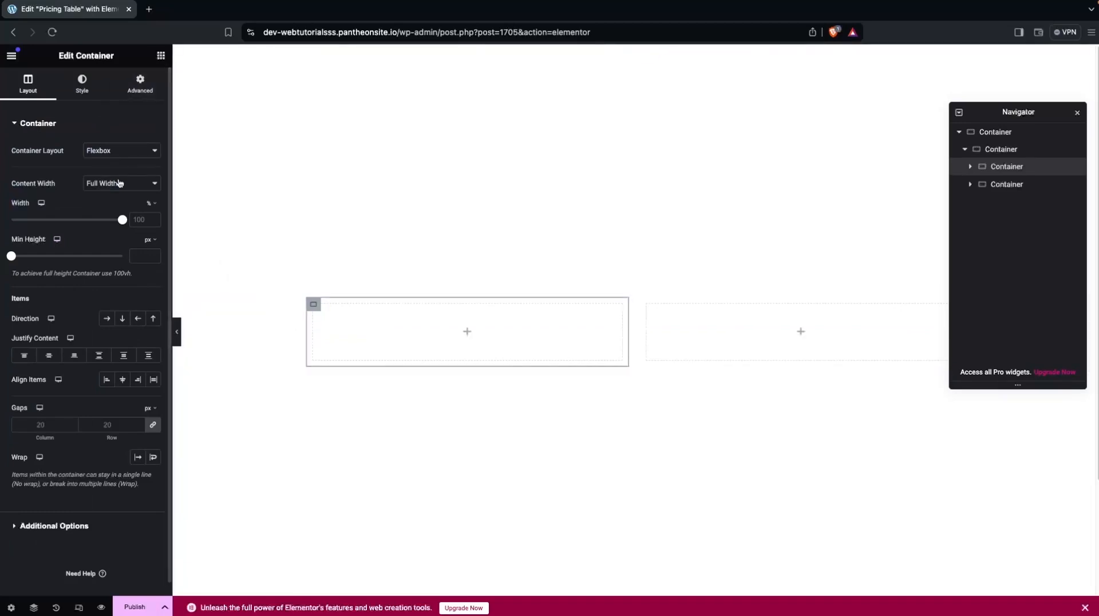
left_click(161, 55)
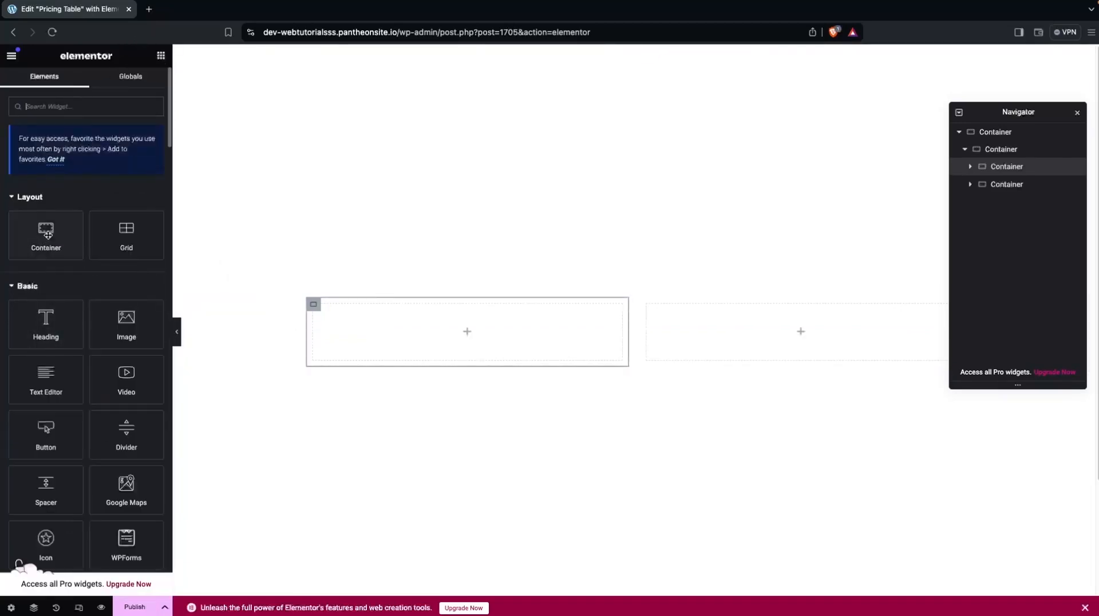
left_click_drag(46, 232, 232, 312)
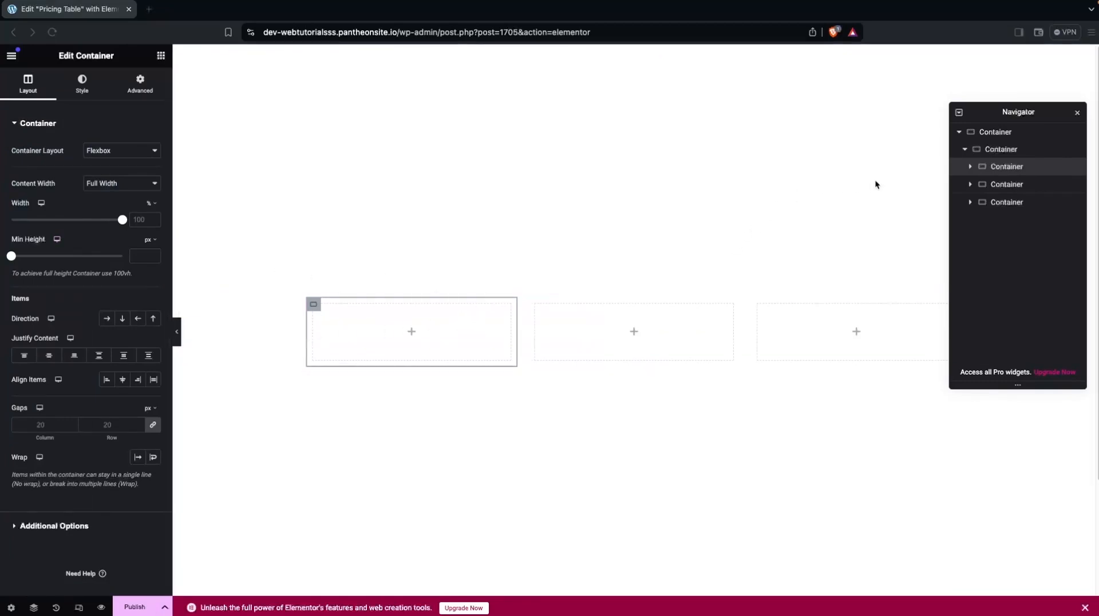
Give the outer container a classic background with color #0C174E
left_click(995, 133)
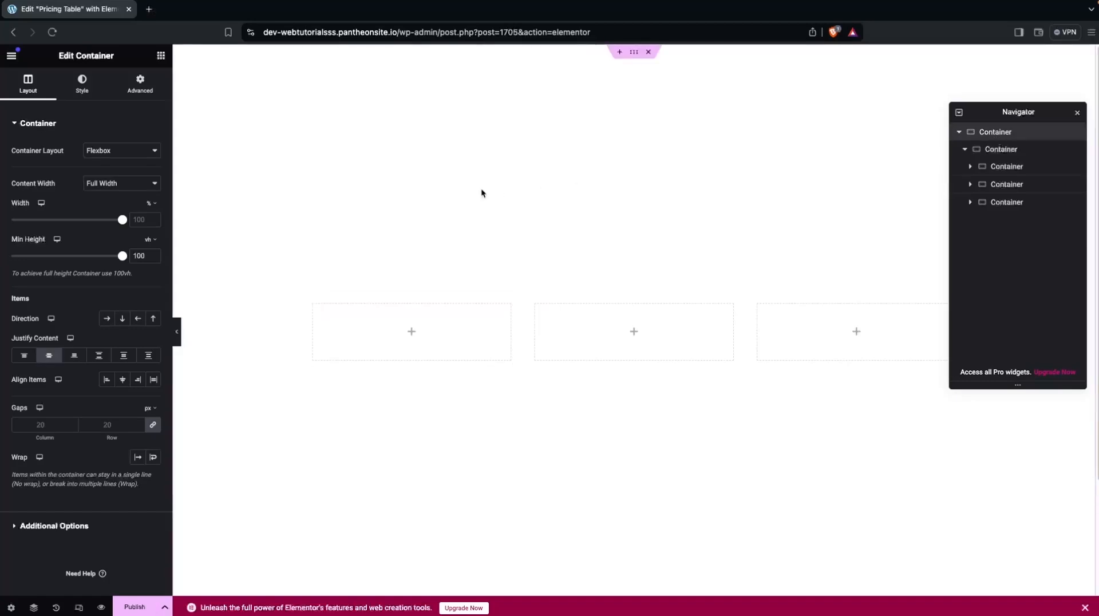
left_click(89, 84)
left_click(109, 176)
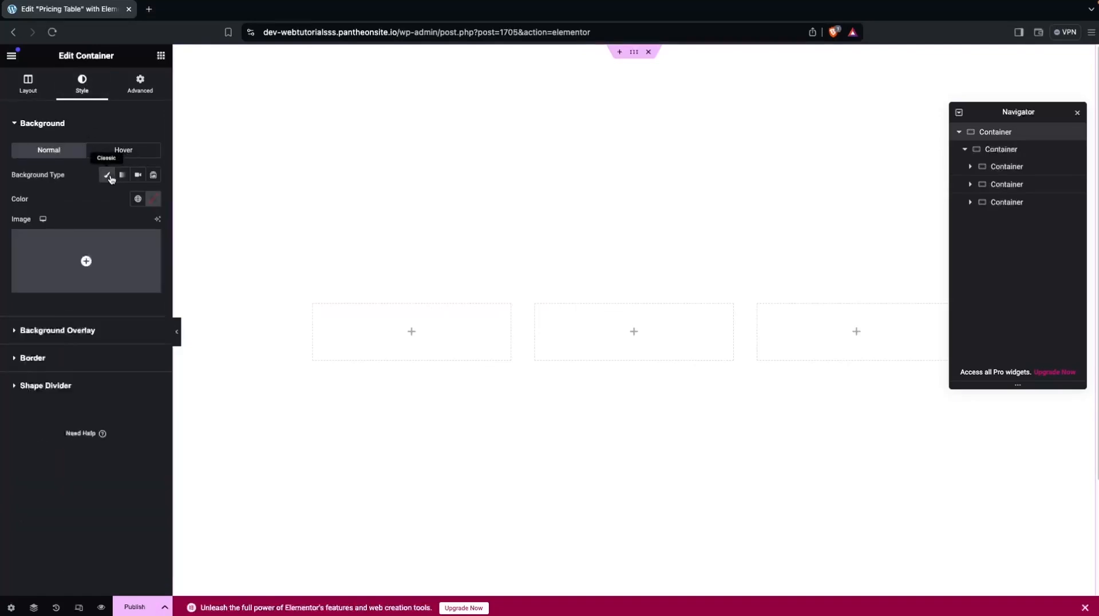
left_click(154, 200)
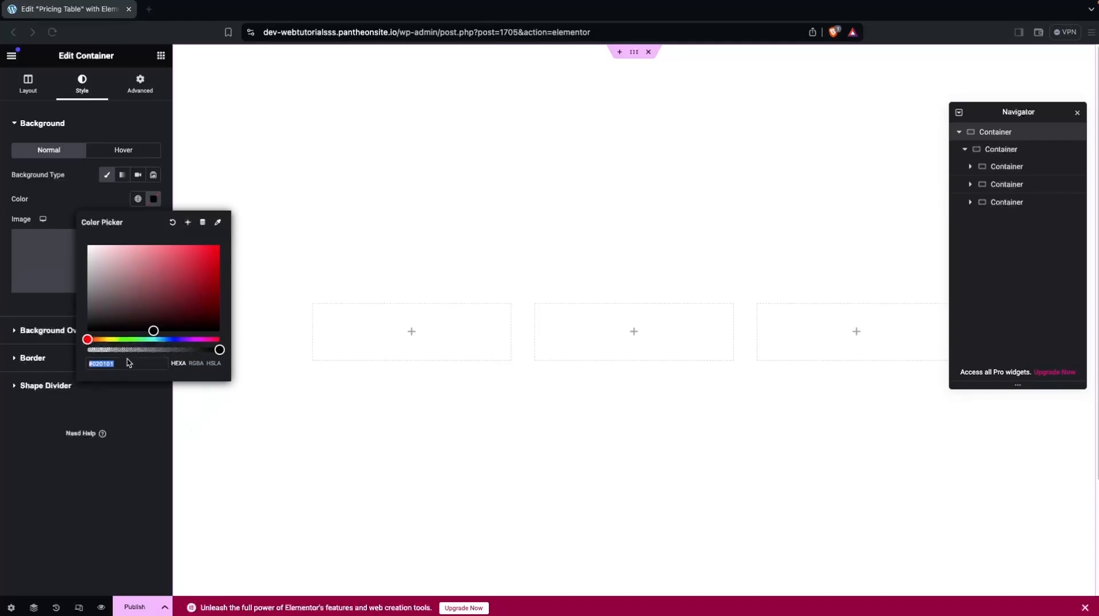
type("#0C174E")
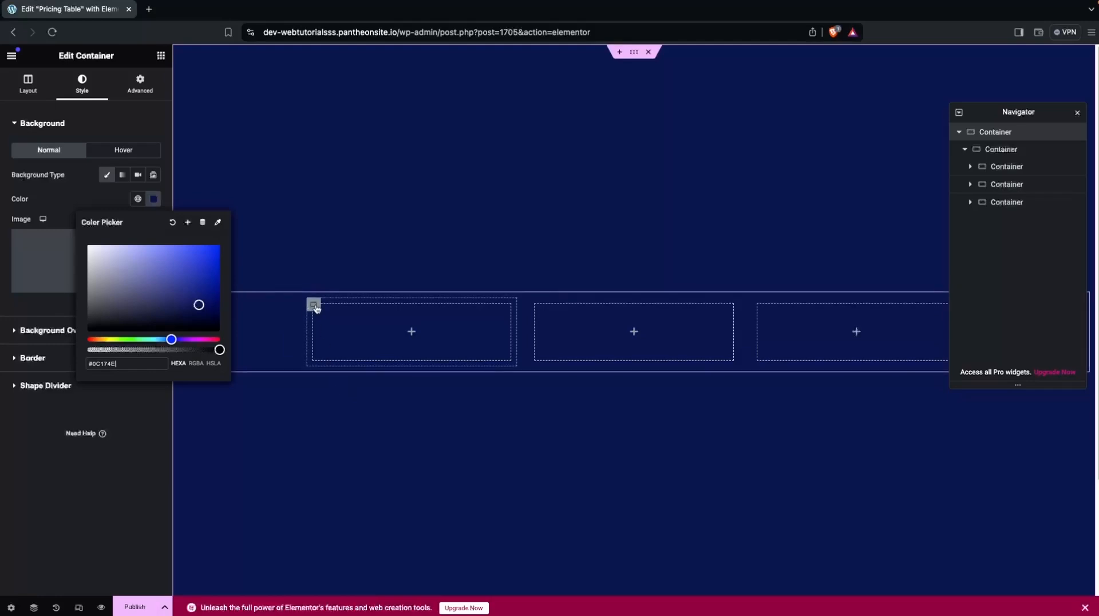
Give the first of the three column containers a classic white background
left_click(314, 305)
left_click(80, 86)
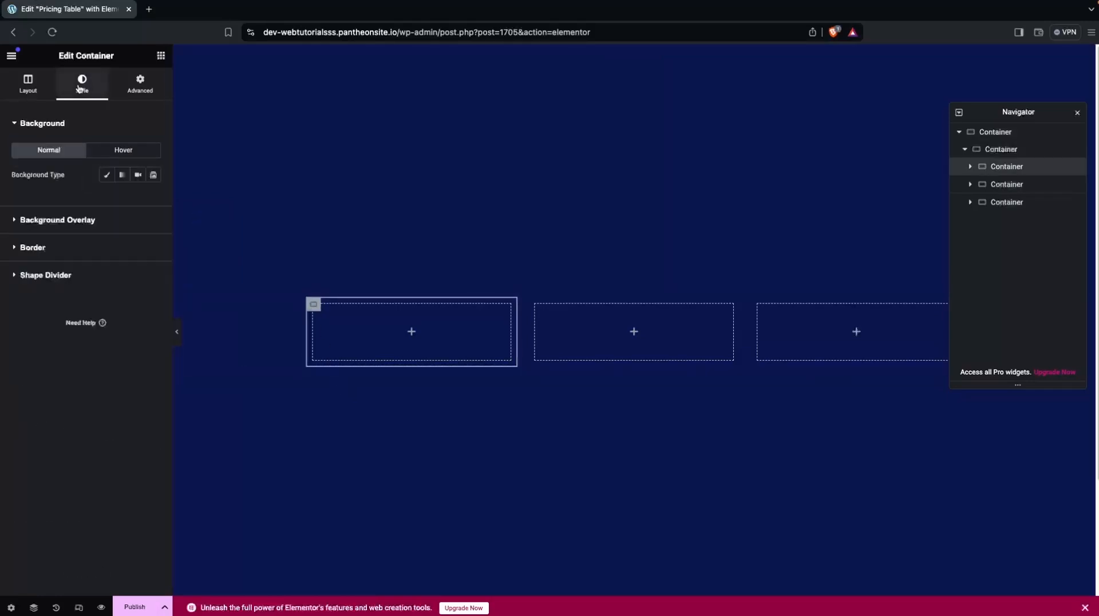
left_click(106, 175)
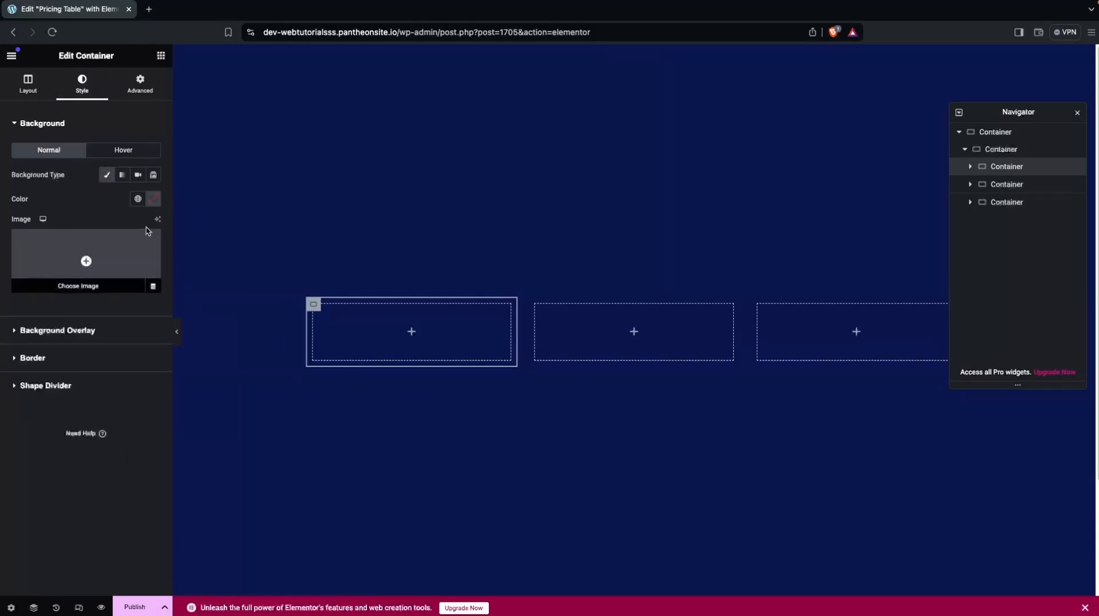
left_click(153, 199)
left_click_drag(111, 289, 87, 243)
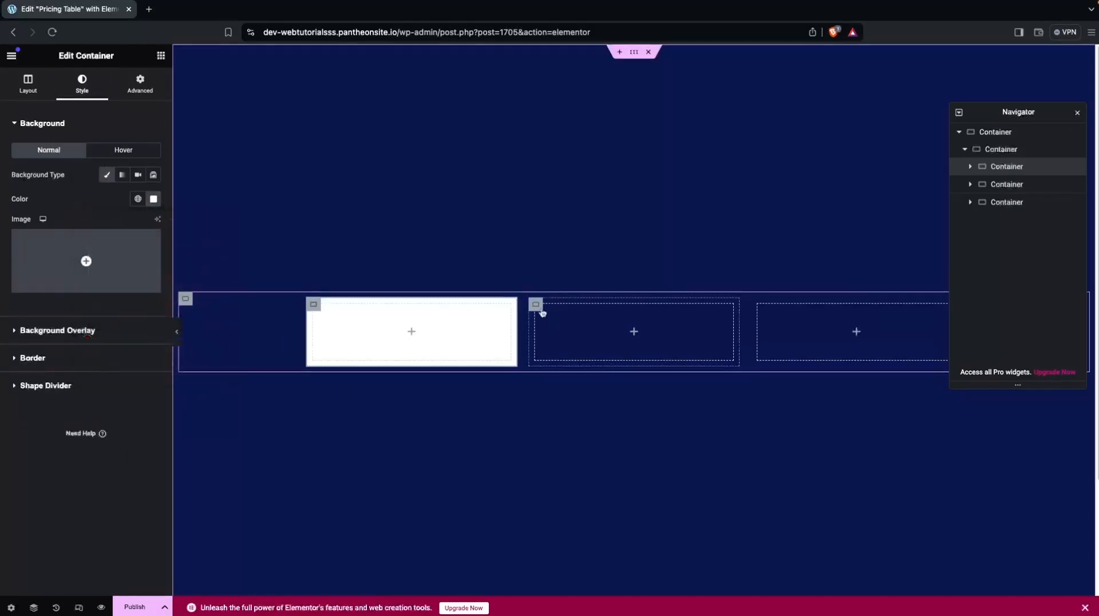
Give the middle column container a classic background with color #FFFFFF
left_click(538, 306)
left_click(85, 92)
left_click(106, 175)
left_click(152, 199)
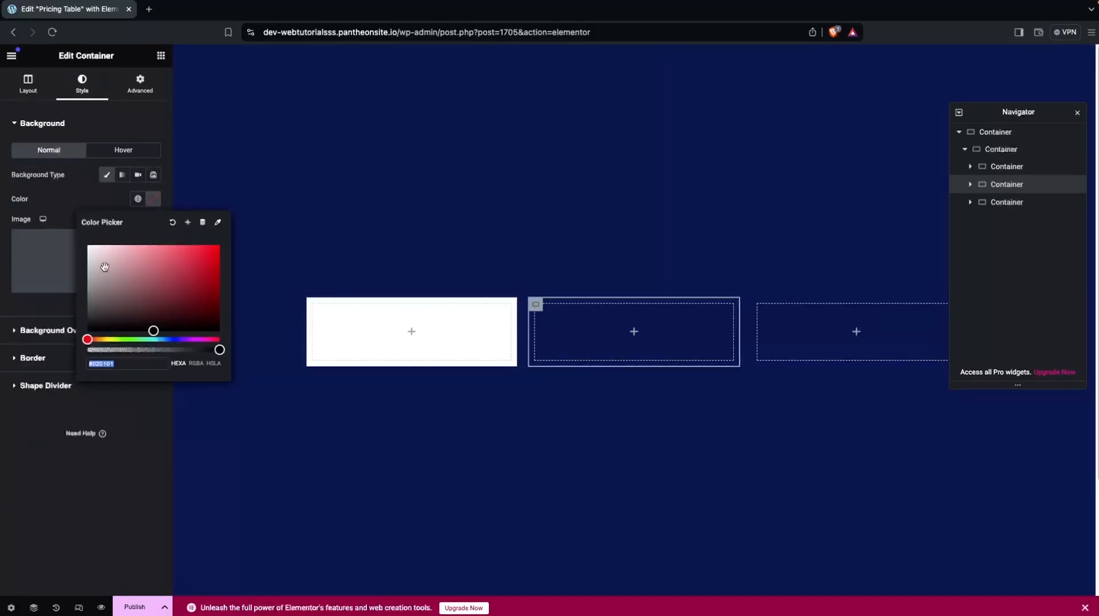
left_click_drag(105, 266, 87, 243)
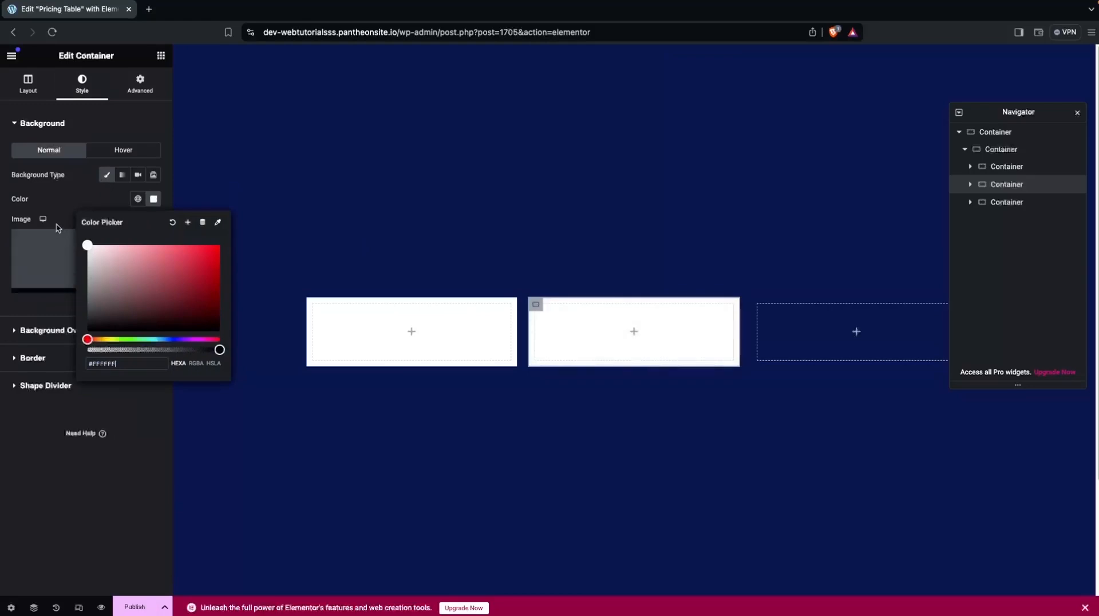
Give the third column container a classic background with color #FFFFFF
left_click(786, 339)
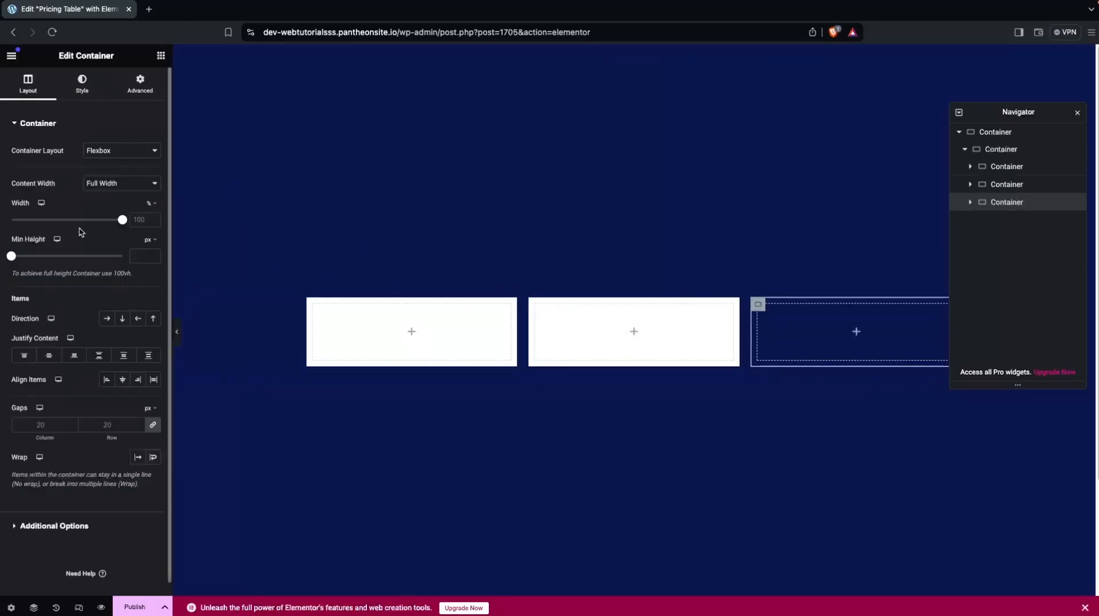
left_click(94, 89)
left_click(106, 174)
left_click(152, 198)
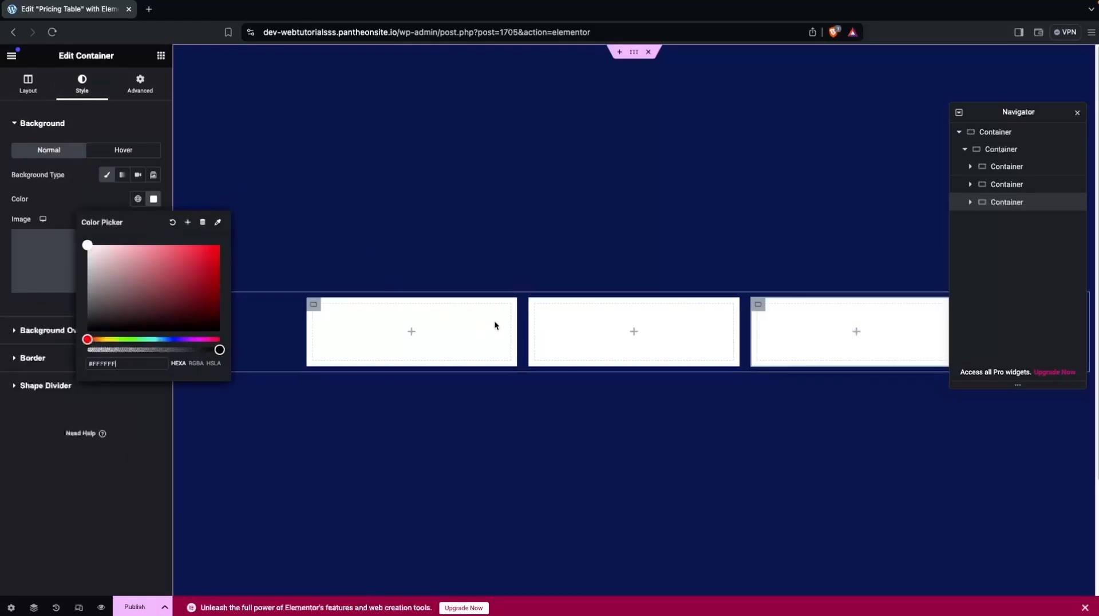
Set the middle column container's margin to 30 px on all four sides
left_click(561, 321)
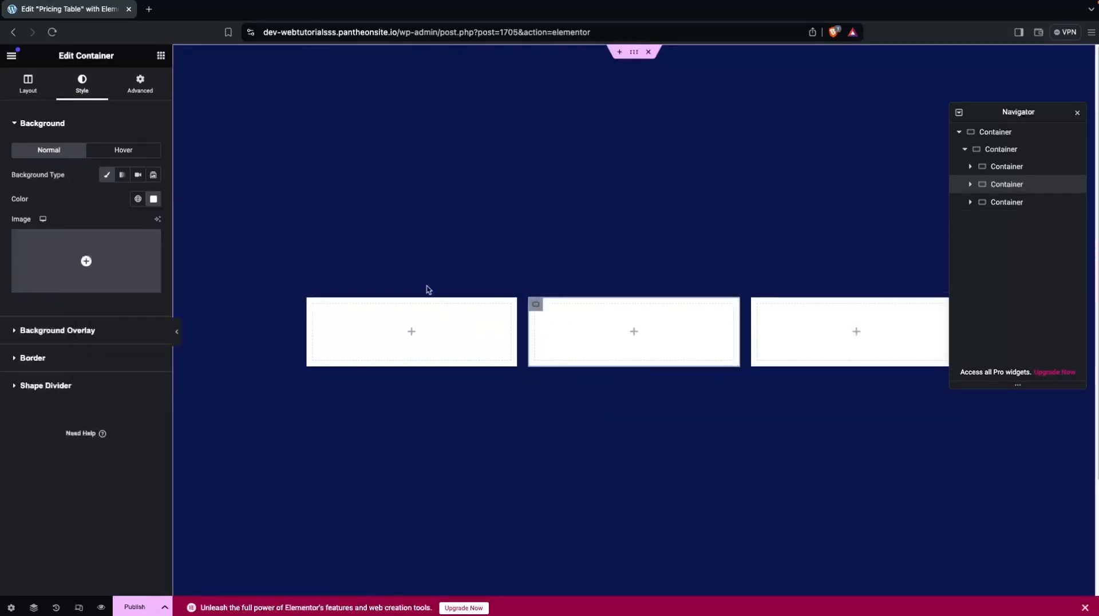
left_click(134, 93)
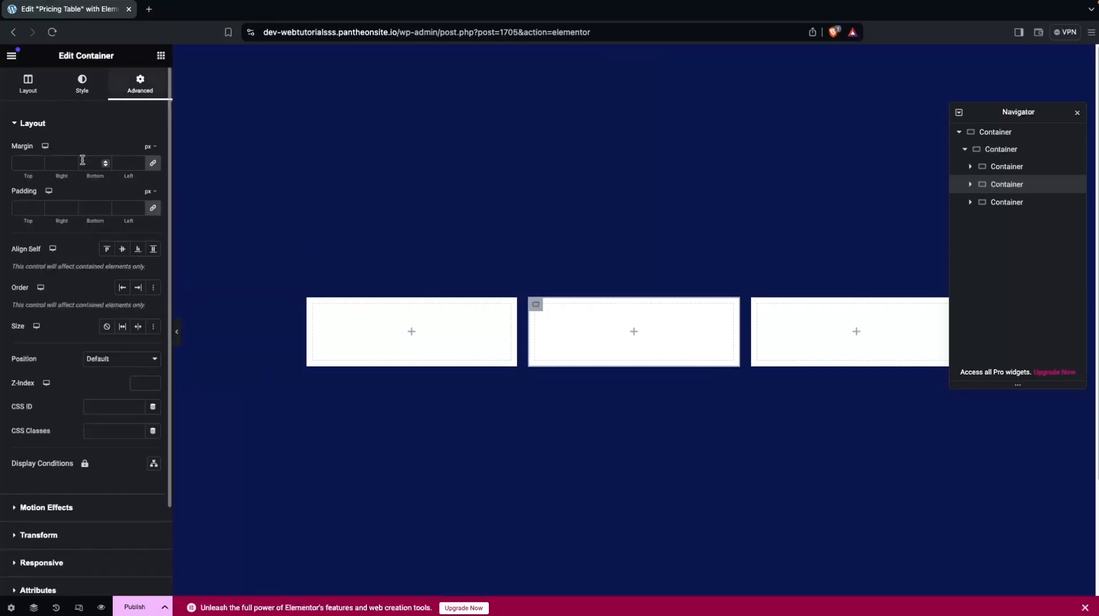
left_click(27, 163)
type("30")
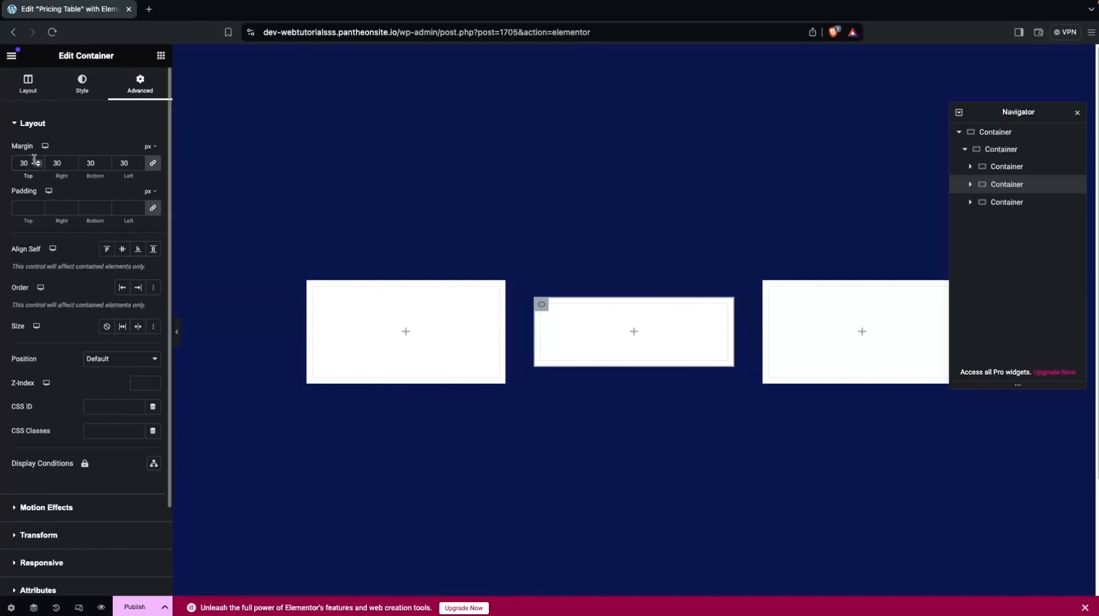
Unlink the middle column container's margin values and set the left and right margins to 15 px
left_click(152, 163)
key("BackSpace")
key("BackSpace")
type("15")
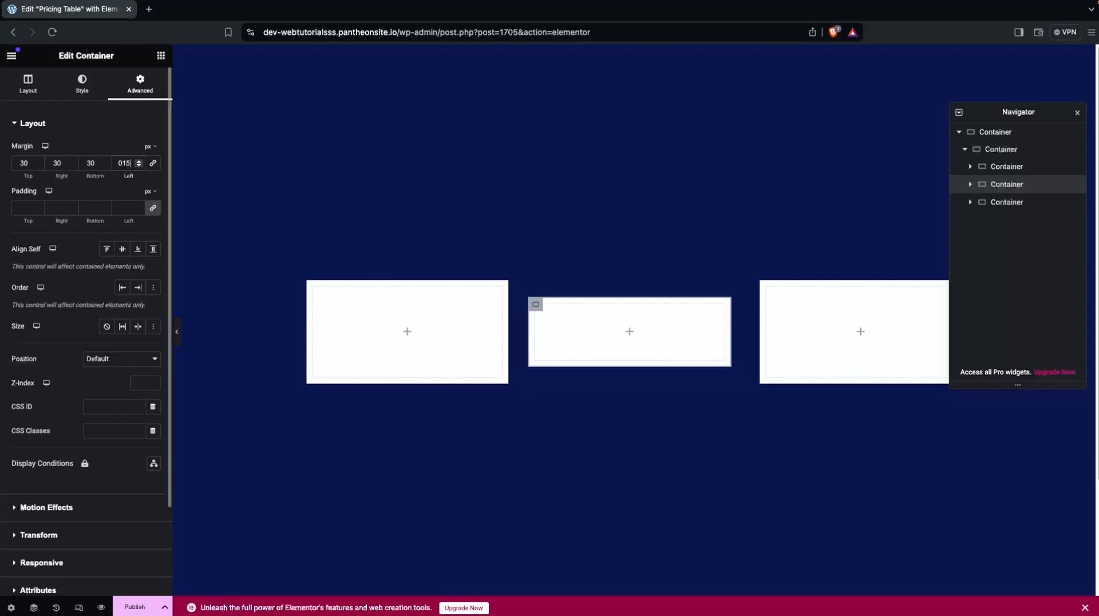
left_click(58, 163)
key("BackSpace")
key("BackSpace")
type("01")
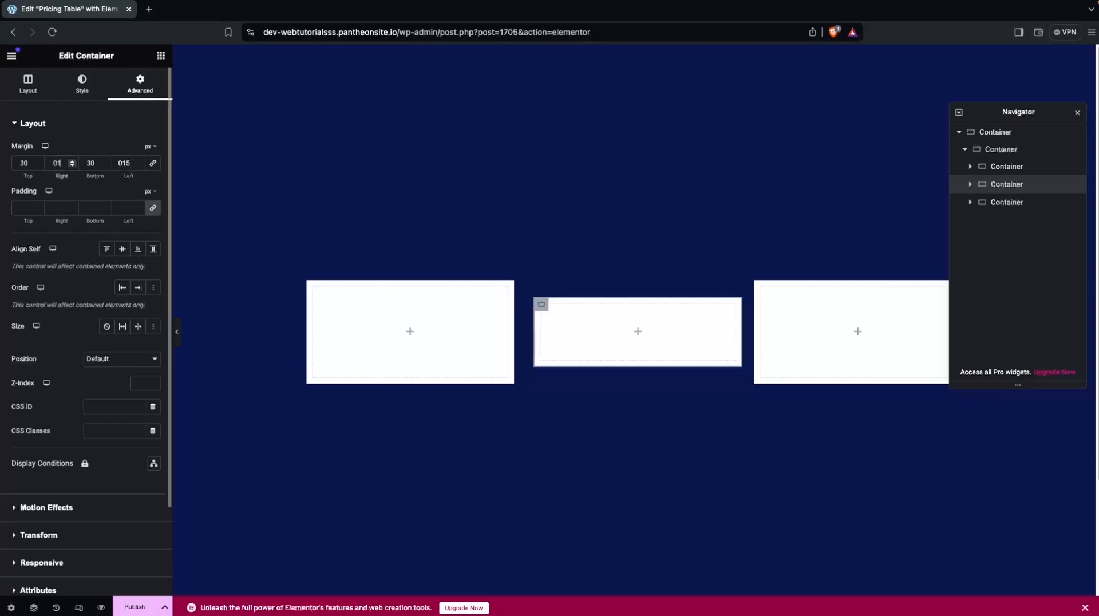
type("5")
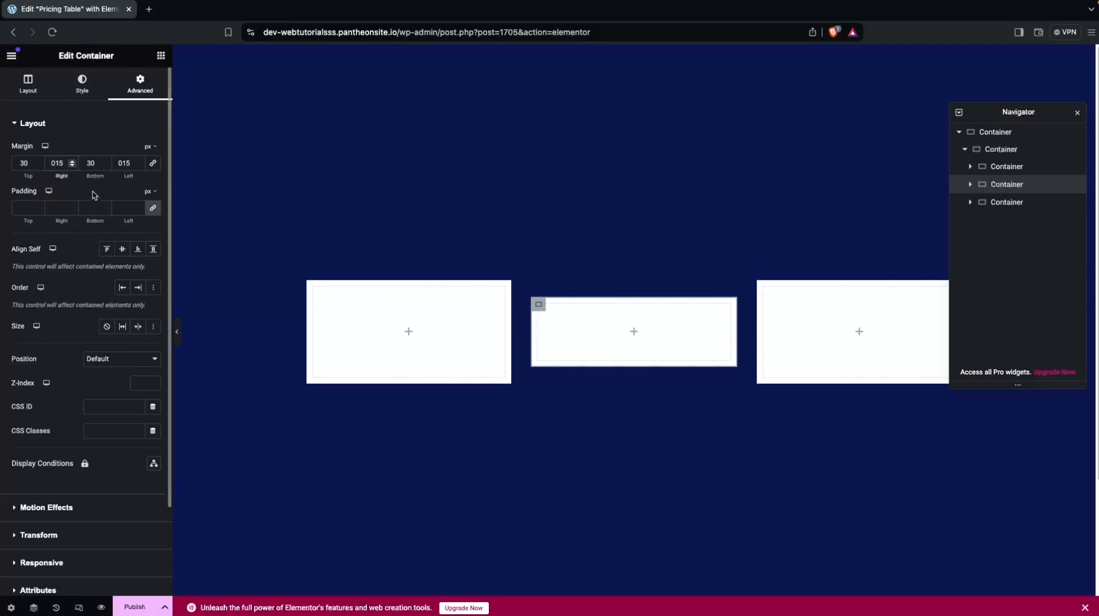
Unlink the middle column container's padding values and set 20 px top and bottom, 10 px left and right
left_click(152, 208)
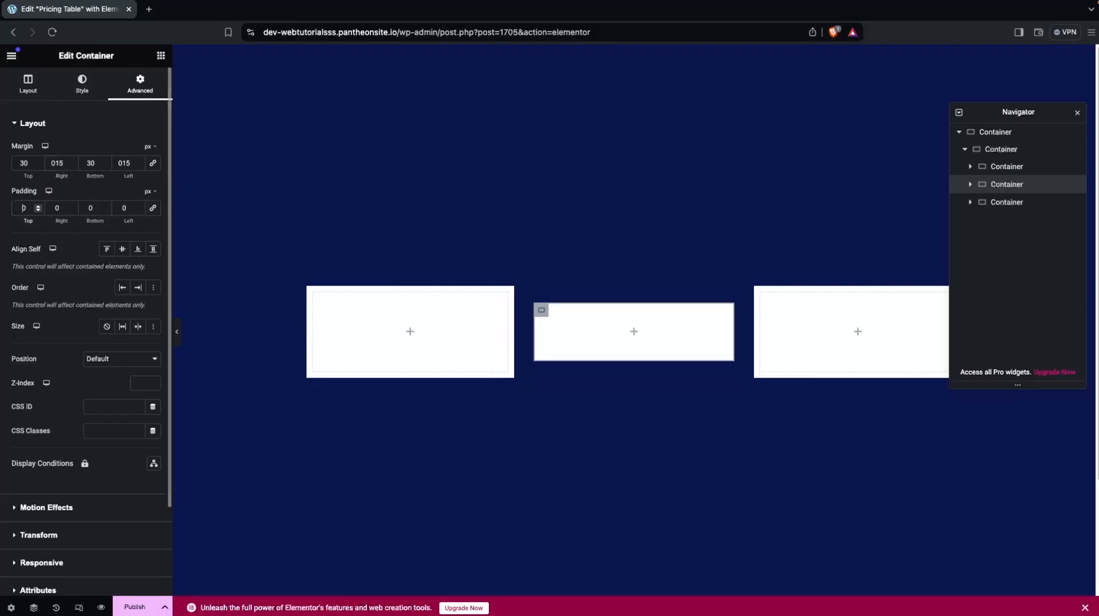
type("20")
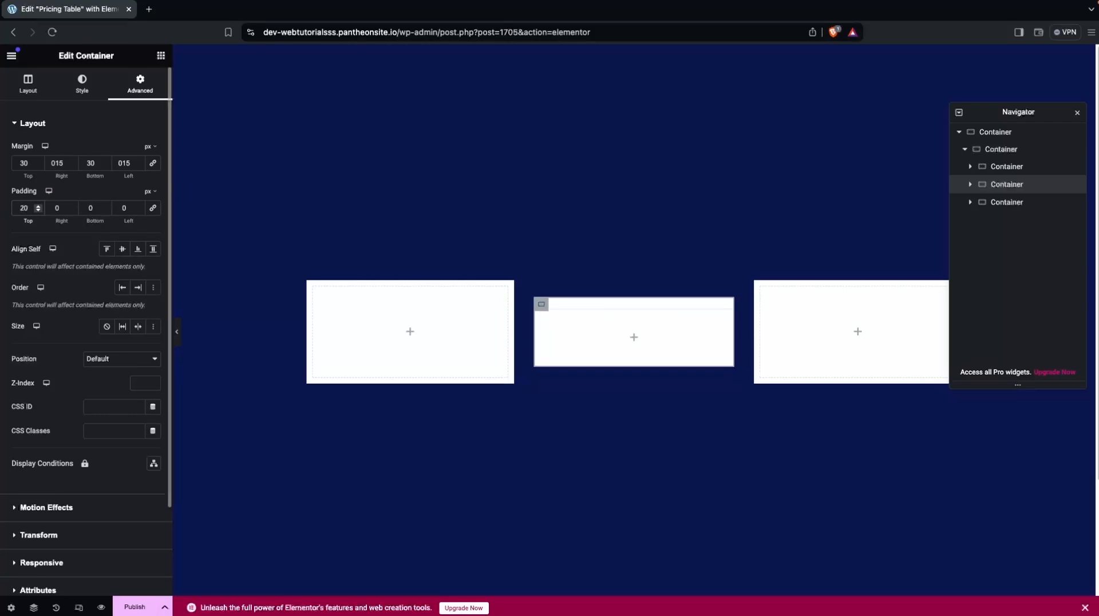
left_click(124, 208)
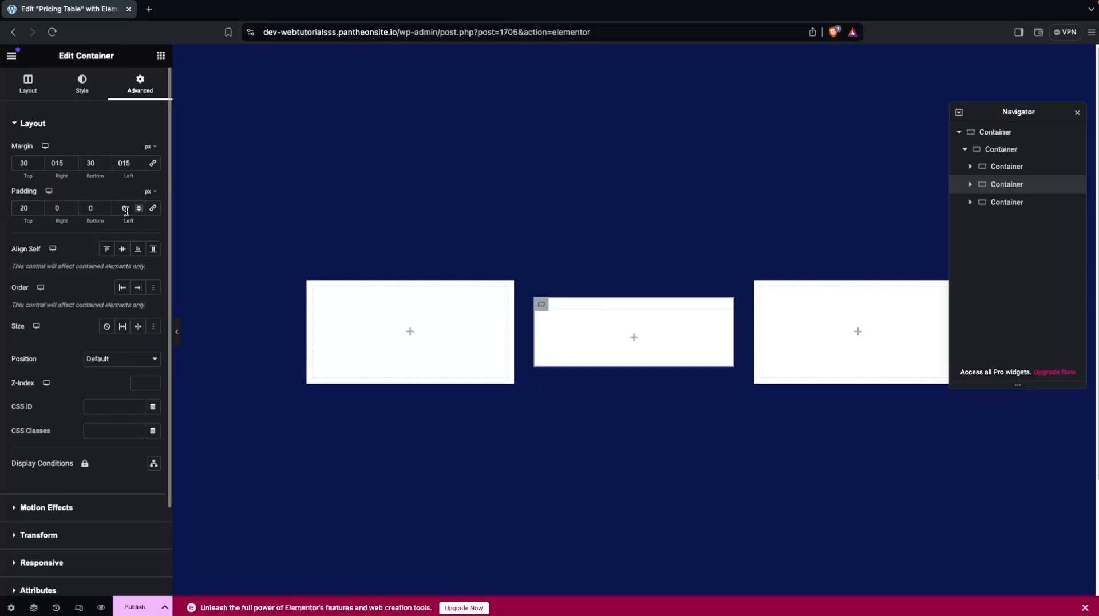
left_click(94, 208)
type("20")
left_click(123, 208)
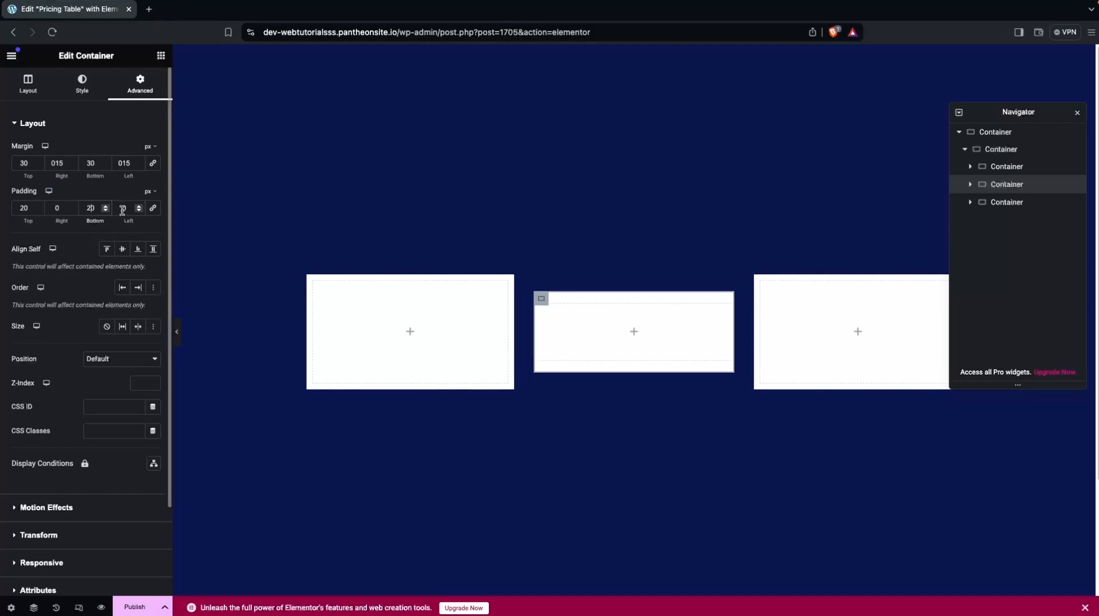
type("10")
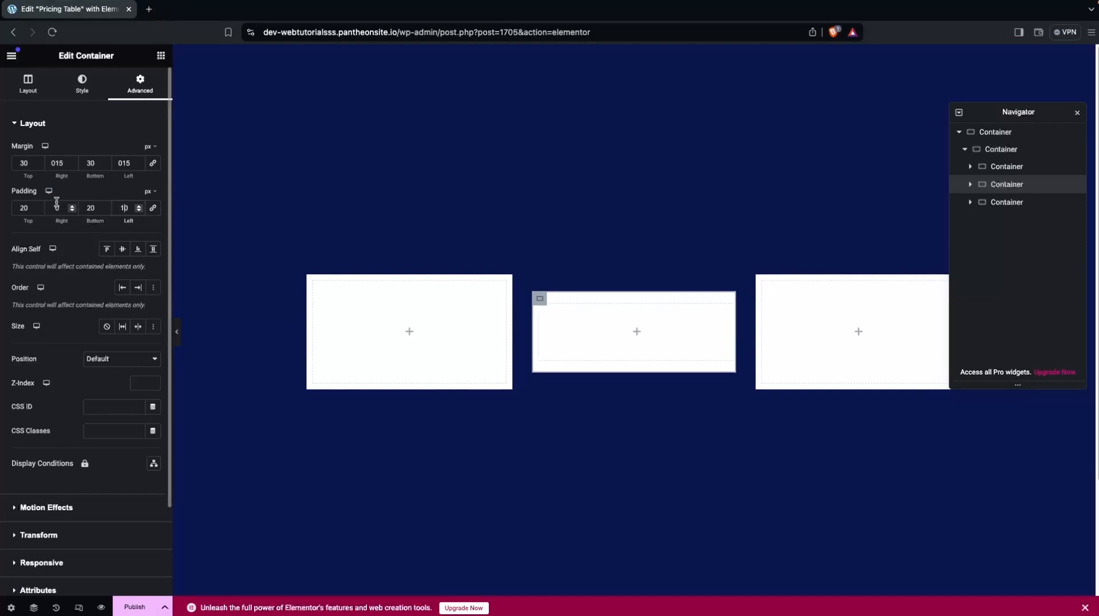
left_click(52, 207)
type("1")
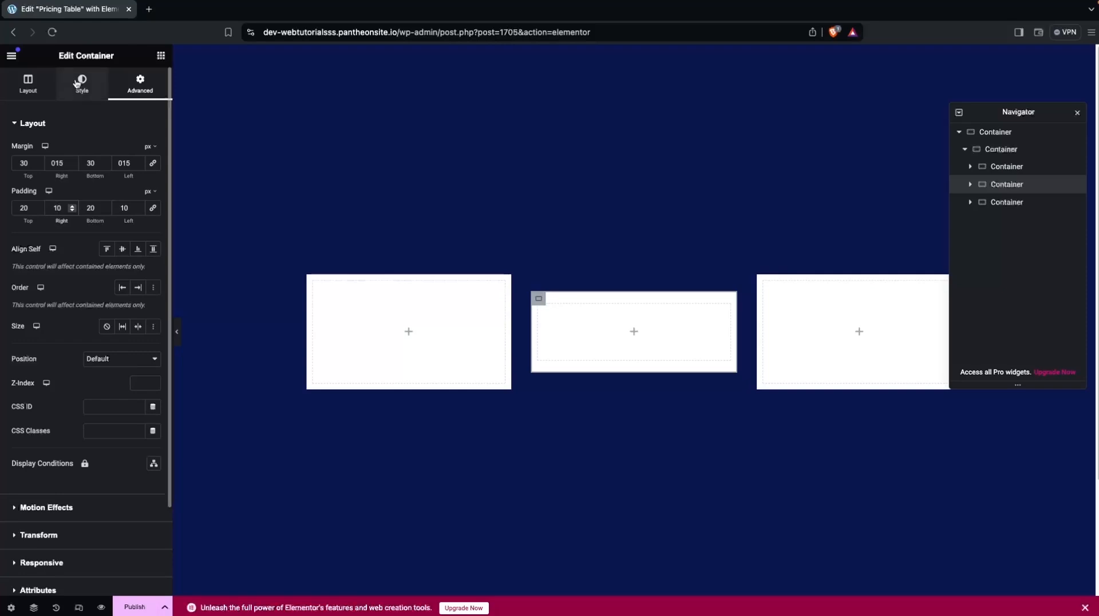
Give the middle column container a 15 px border radius on all corners and a box shadow with blur 70
left_click(76, 83)
left_click(30, 358)
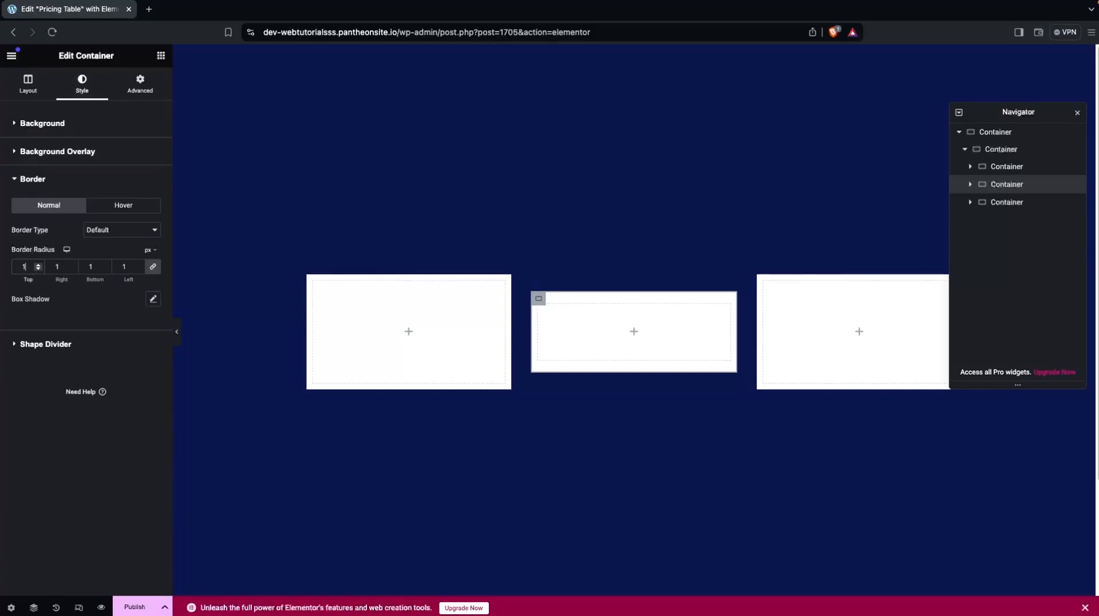
type("5")
left_click(153, 300)
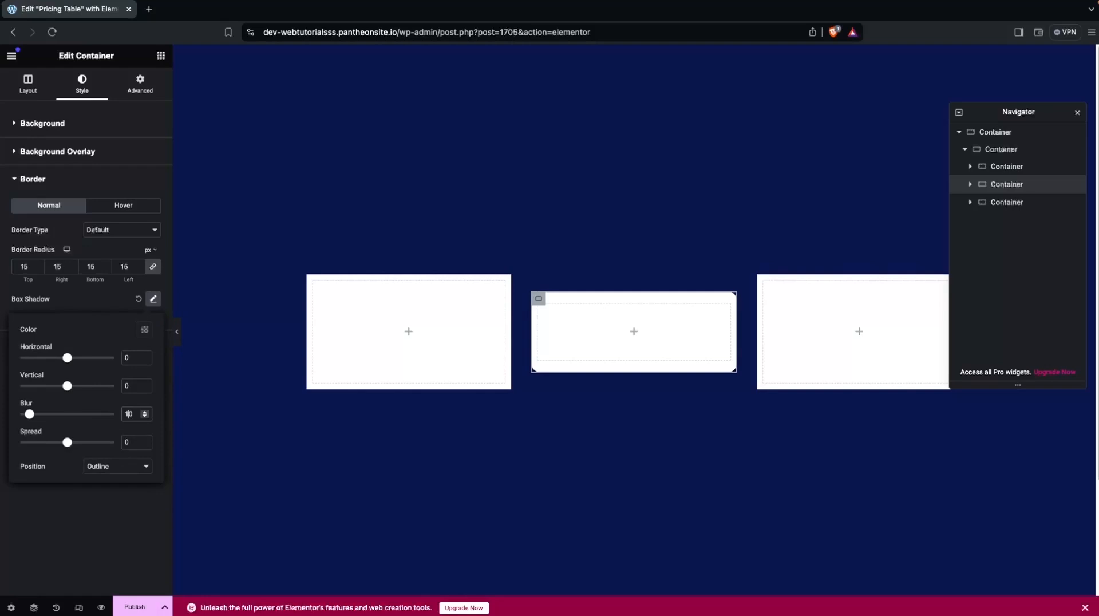
key("BackSpace")
type("7")
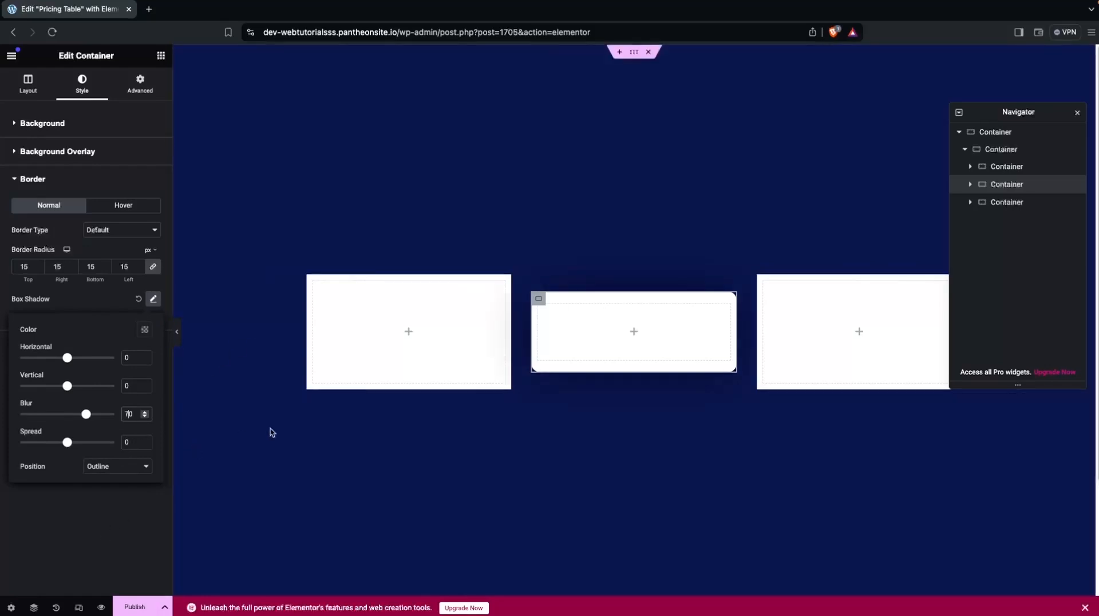
Copy the middle column container and paste its style onto the first and third column containers
right_click(539, 301)
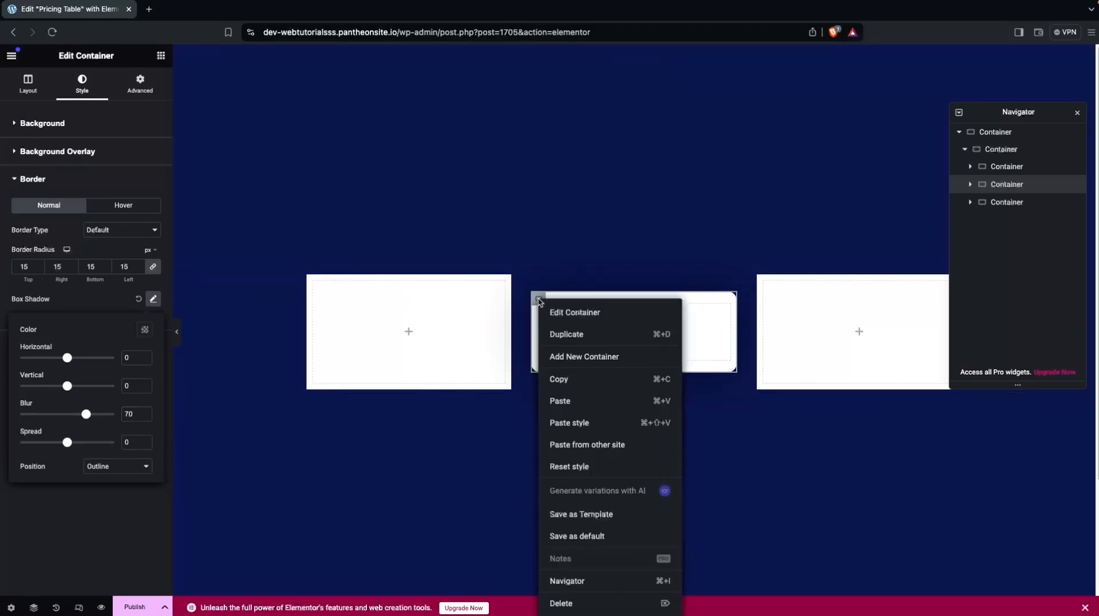
left_click(558, 381)
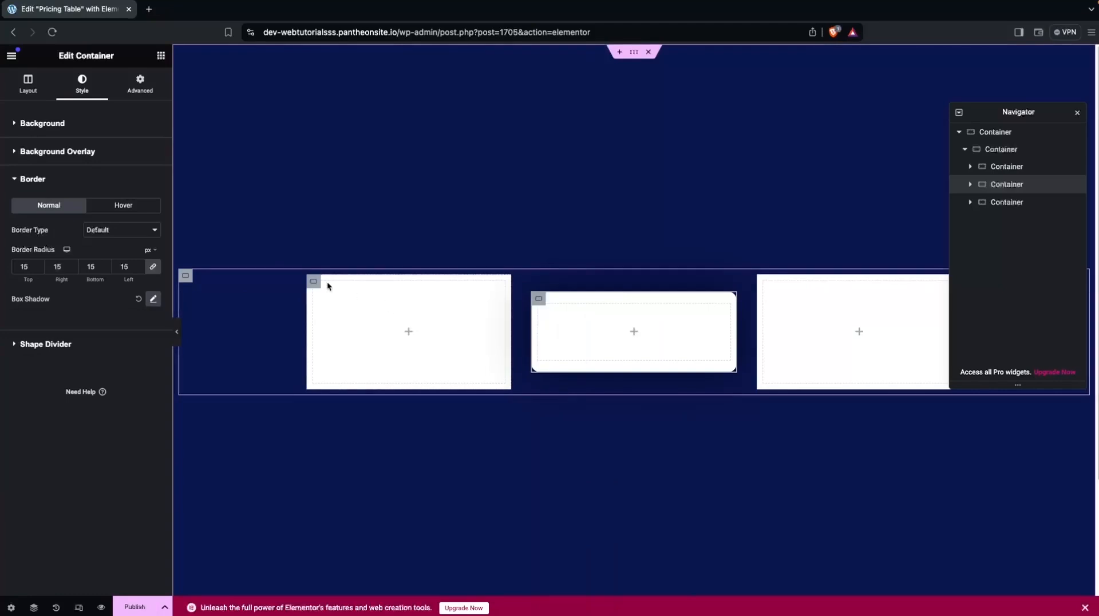
right_click(314, 284)
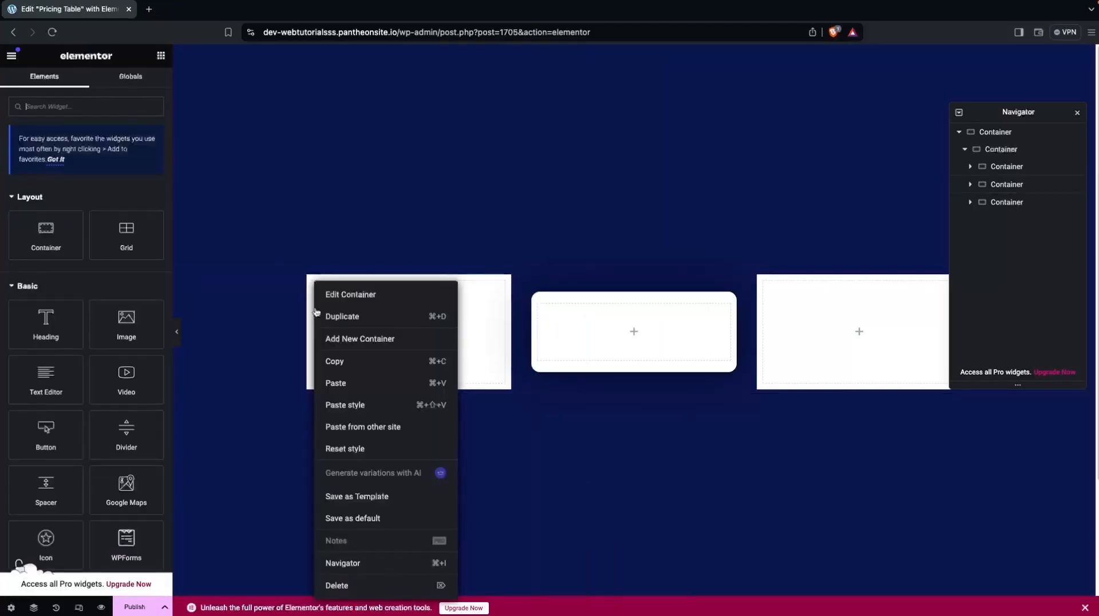
left_click(357, 410)
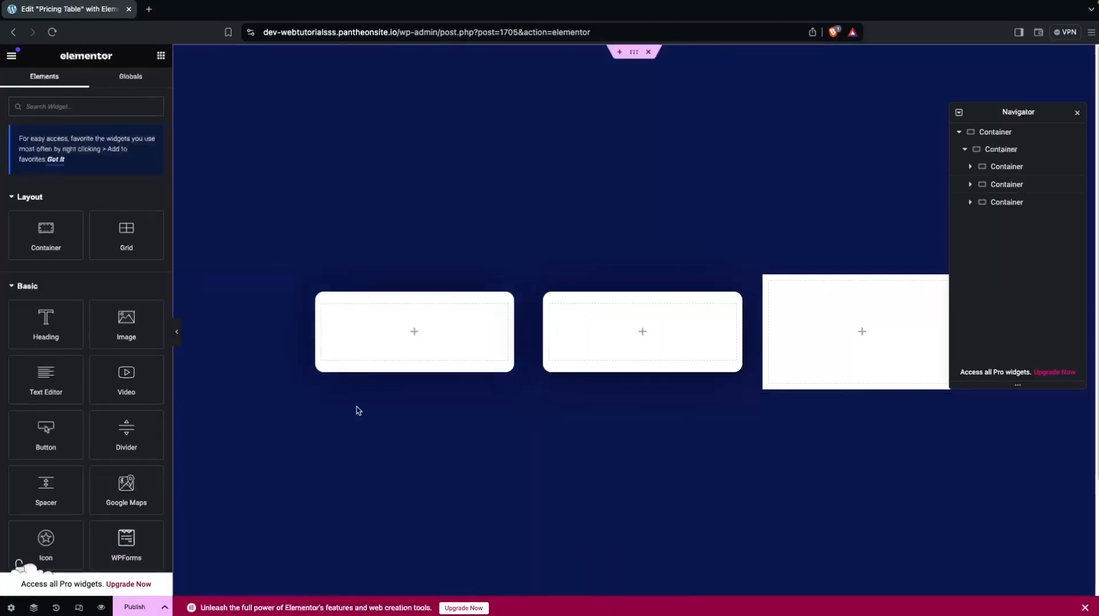
right_click(772, 283)
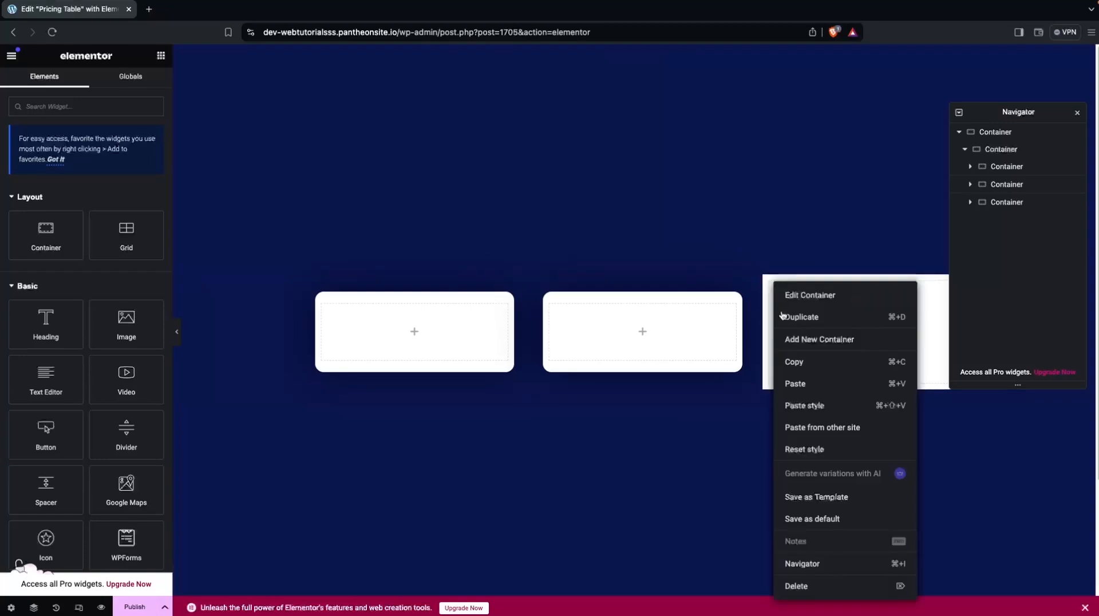
left_click(816, 412)
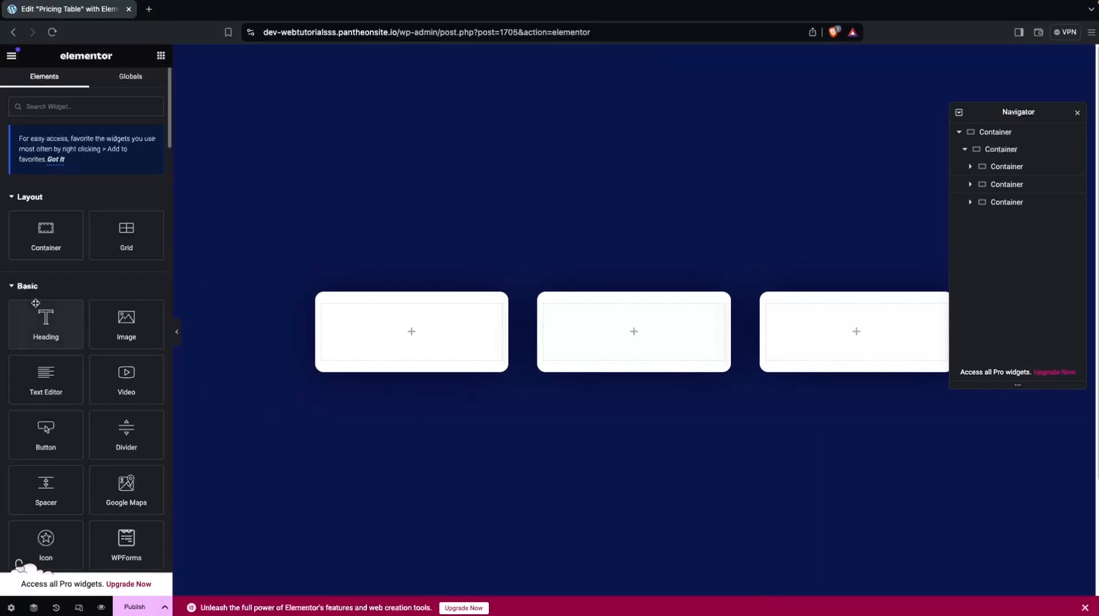
Add a heading titled "Designing" to the middle column and set its typography to Poppins, weight 800 (Extra Bold)
left_click_drag(41, 327, 620, 333)
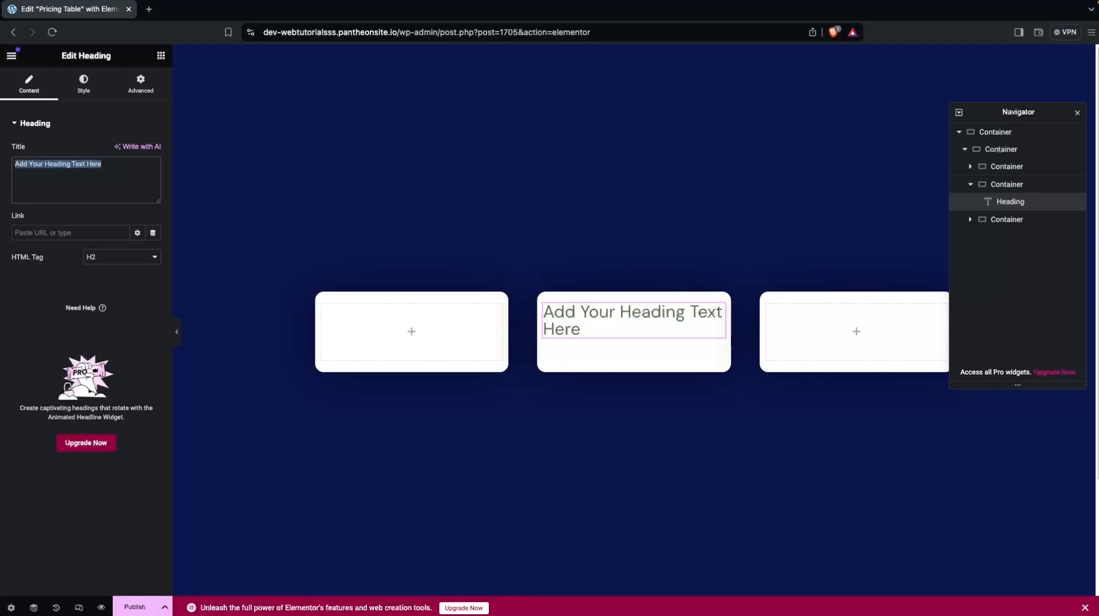
key("ctrl+v")
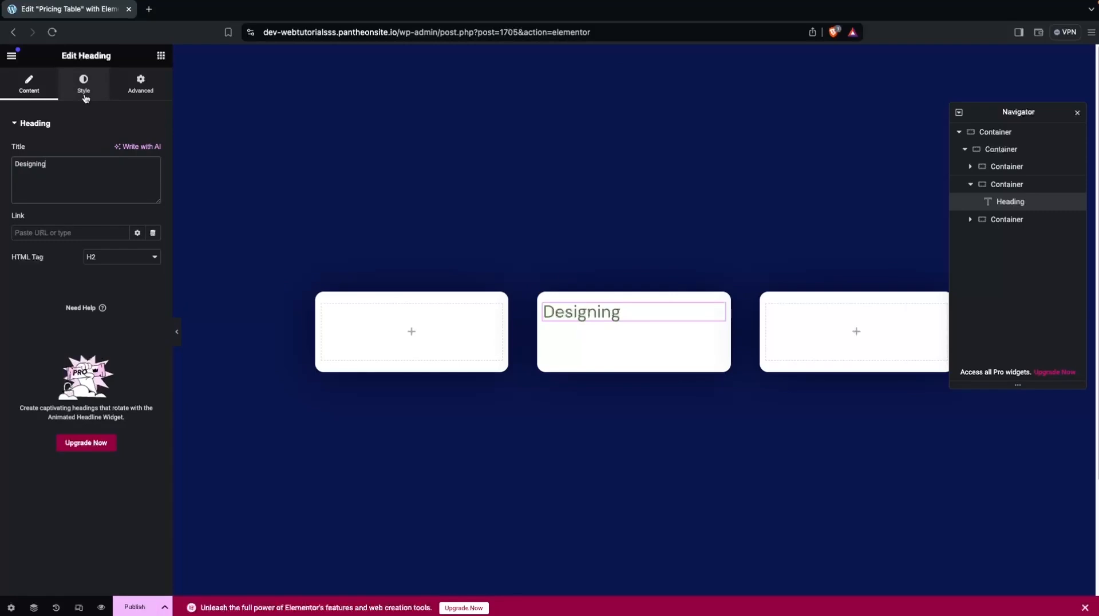
left_click(85, 97)
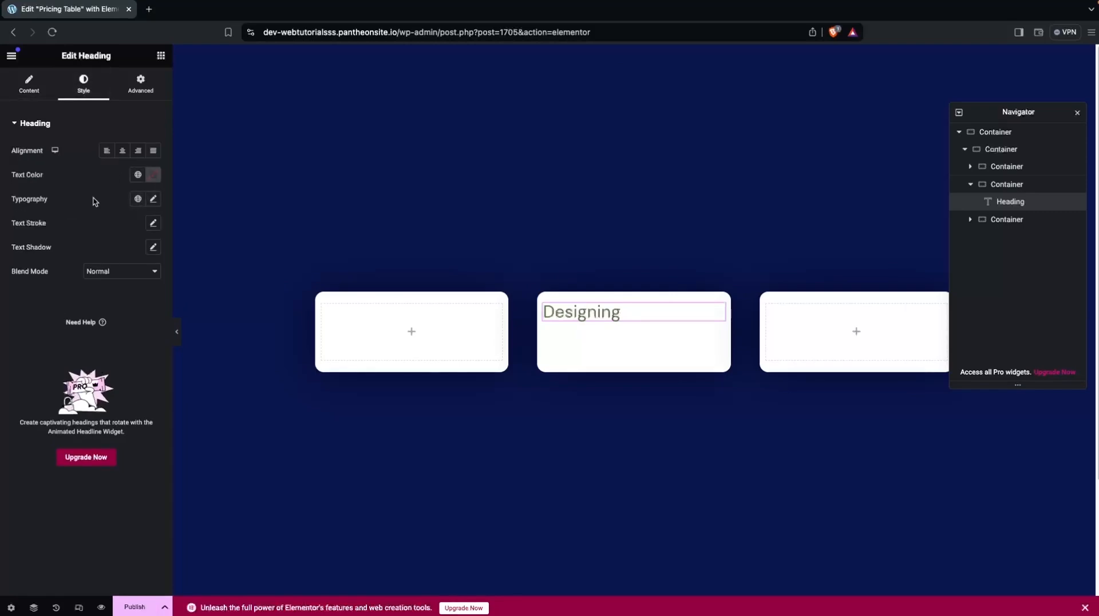
left_click(153, 199)
left_click(117, 252)
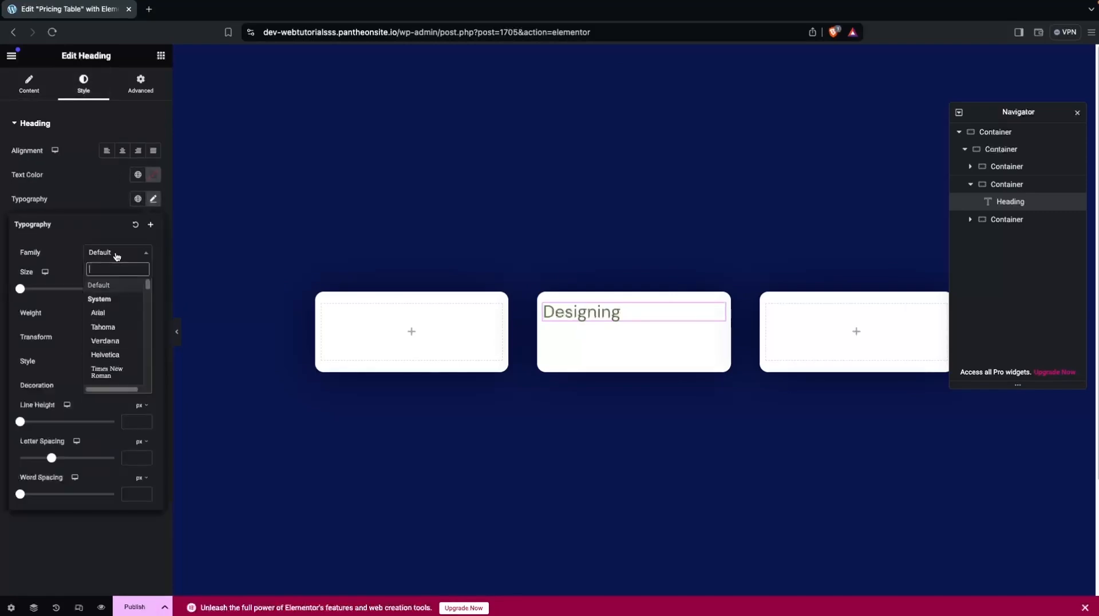
type("Poppin")
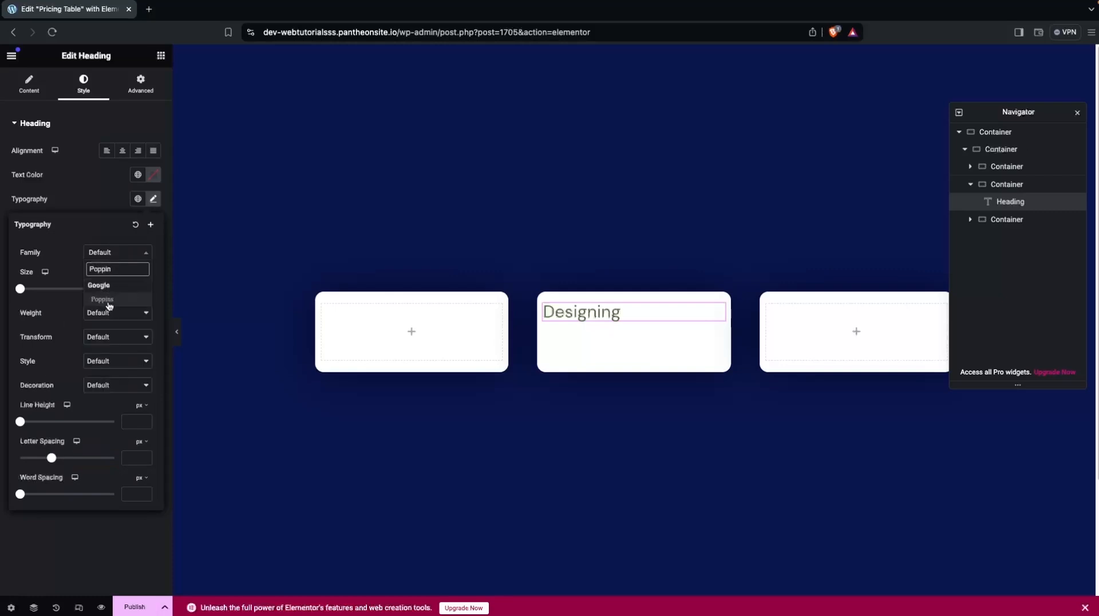
left_click(109, 299)
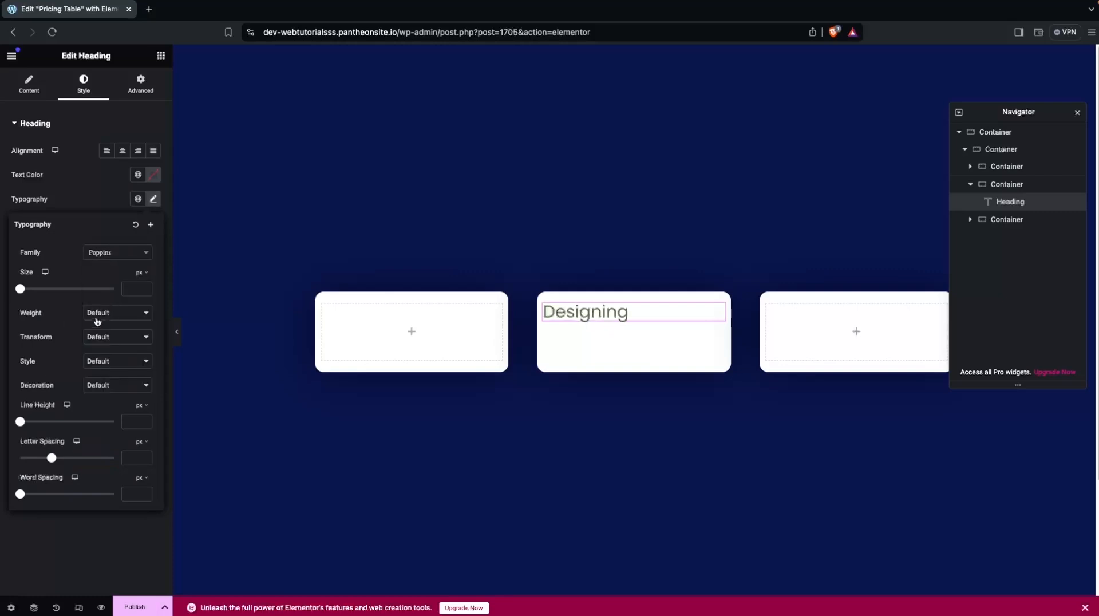
left_click(101, 314)
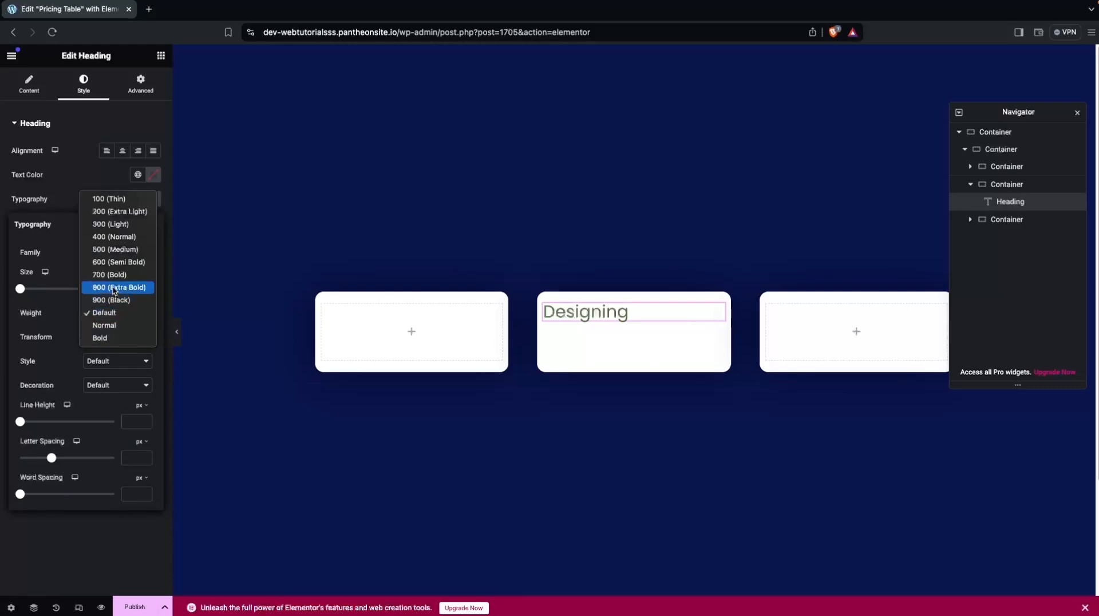
left_click(114, 291)
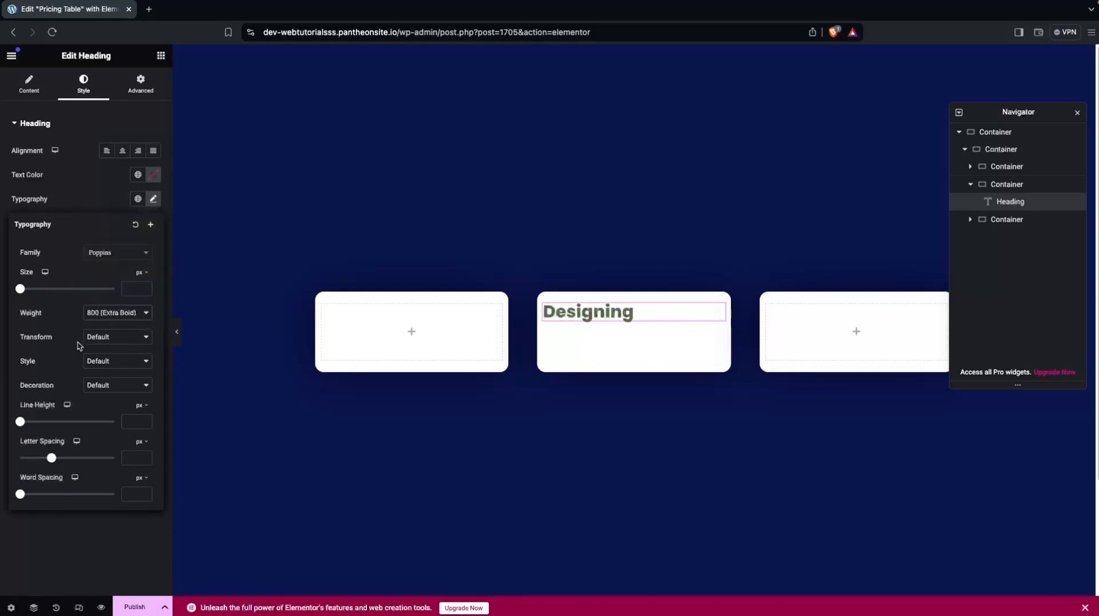
left_click(77, 198)
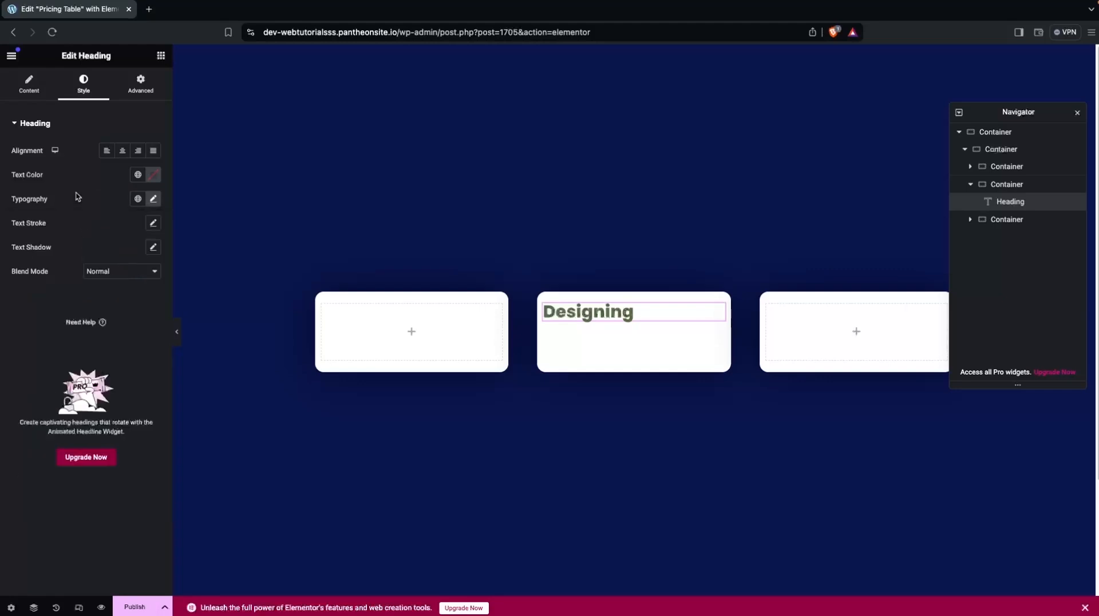
Center the "Designing" heading and set its text color to #0C174E
left_click(122, 152)
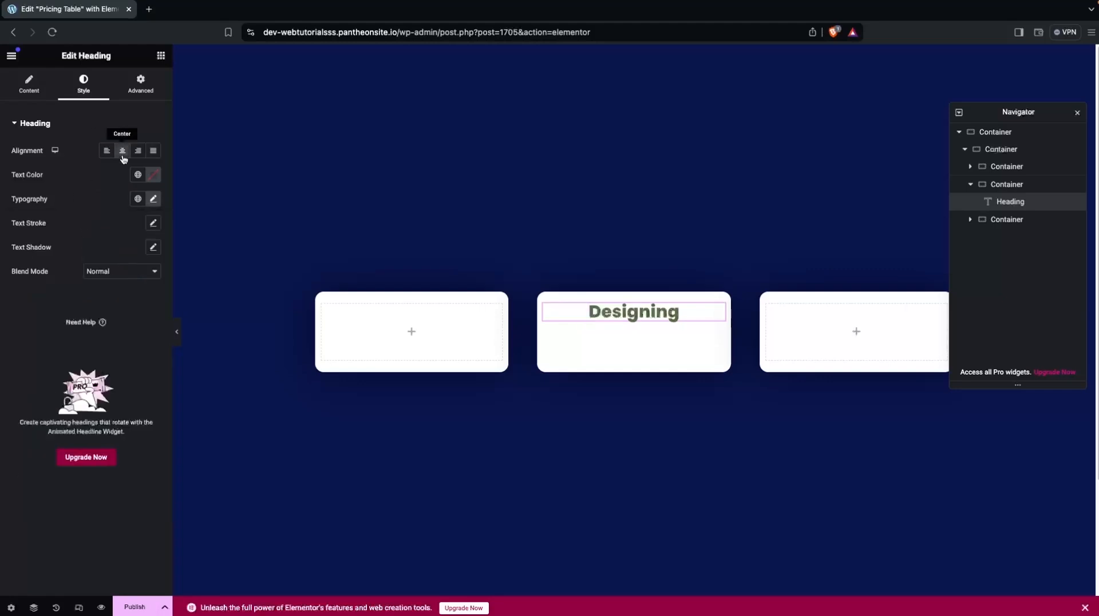
left_click(153, 175)
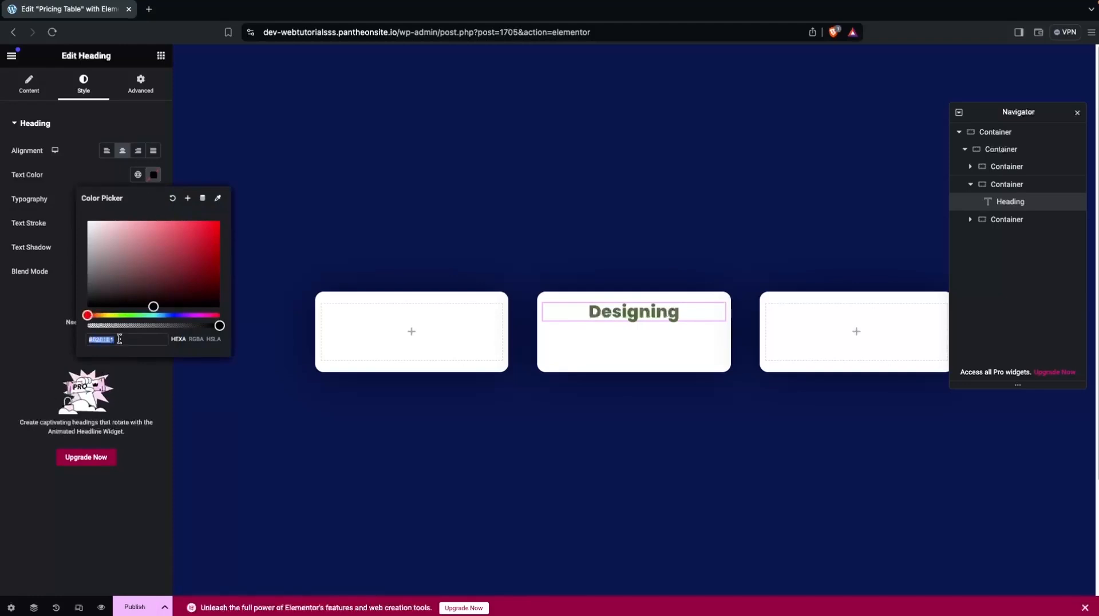
key("super+v")
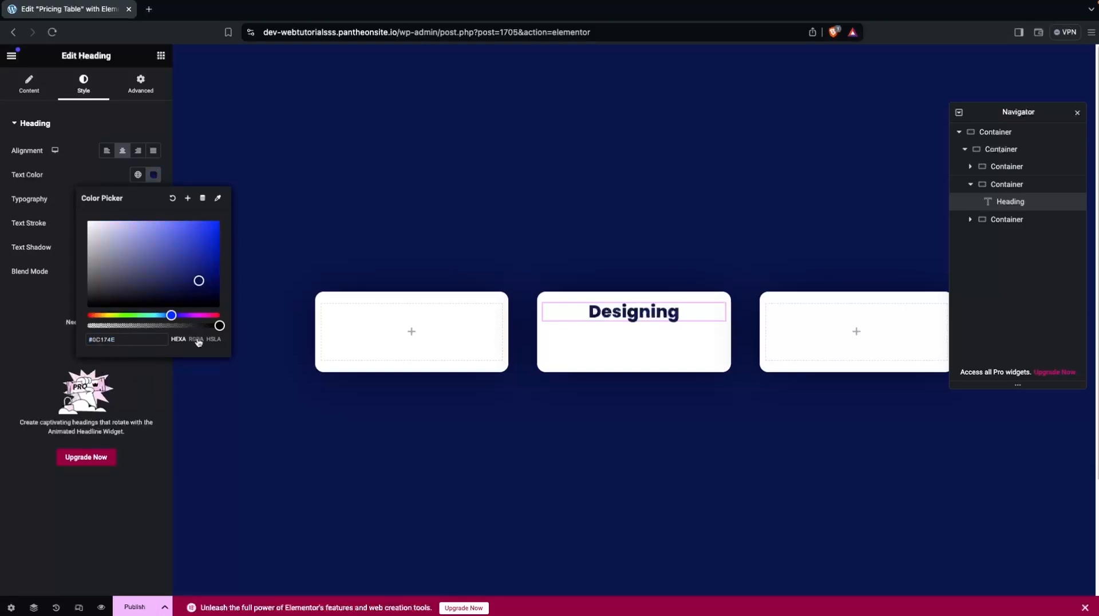
left_click(817, 211)
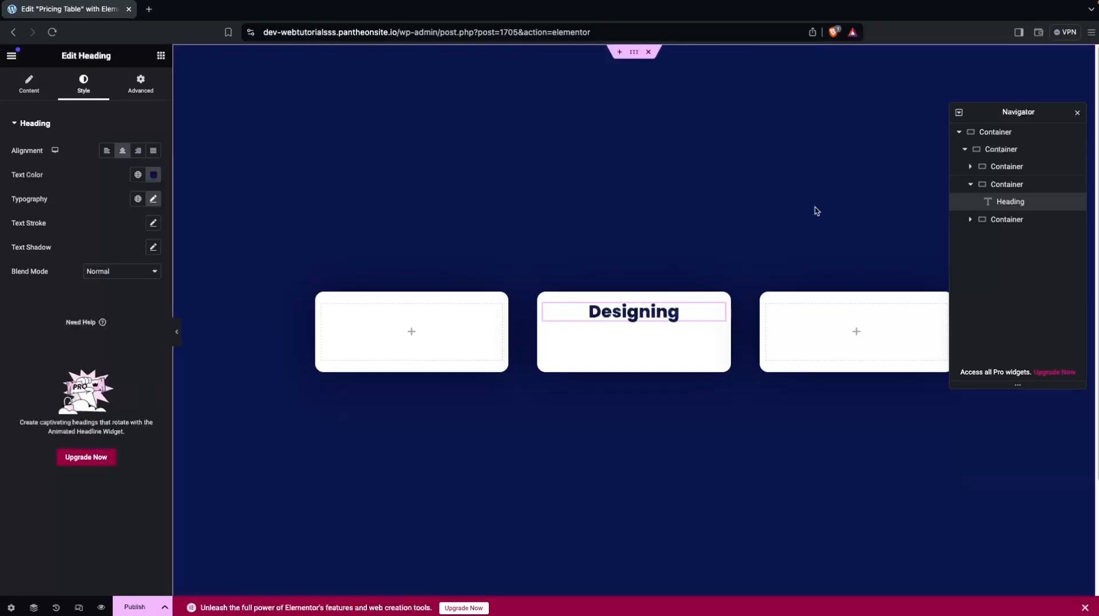
Duplicate the "Designing" heading repeatedly until the middle column holds five headings
right_click(1011, 205)
left_click(1007, 240)
right_click(1004, 219)
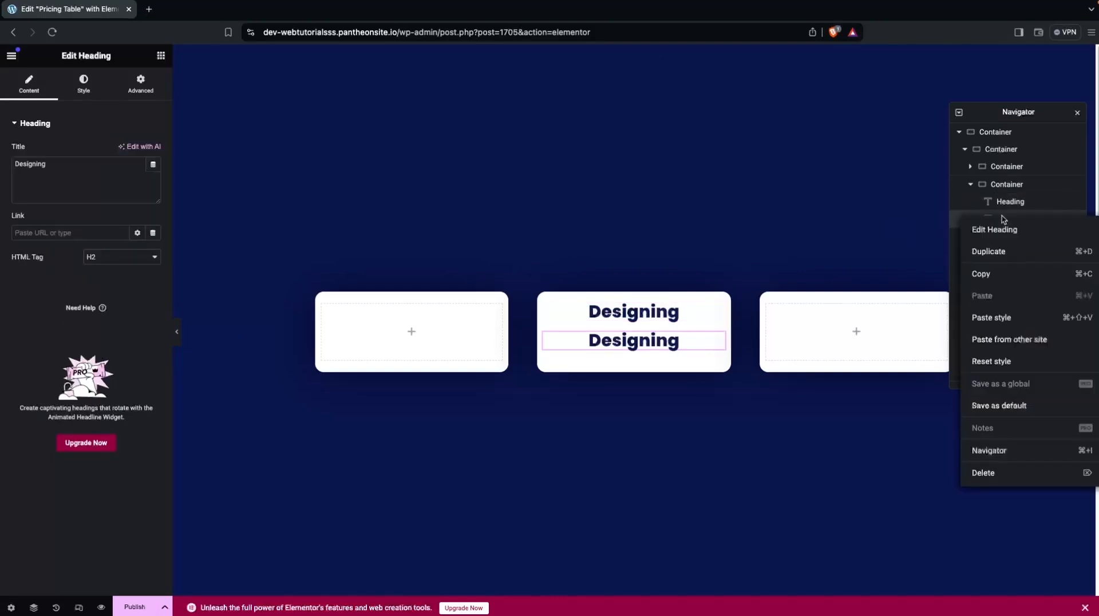
left_click(999, 252)
right_click(1018, 236)
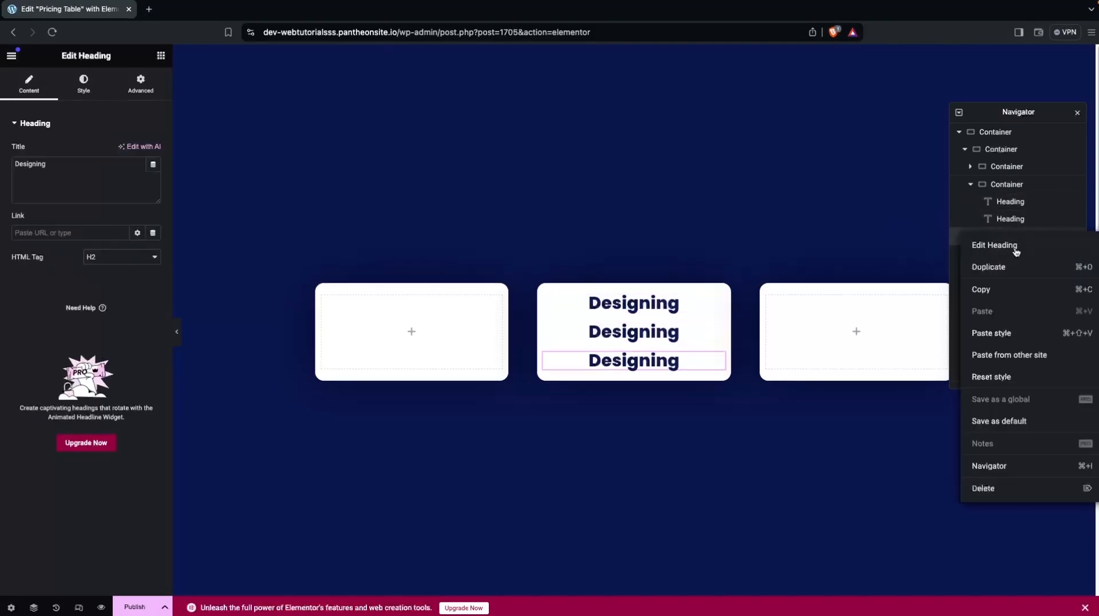
left_click(1007, 267)
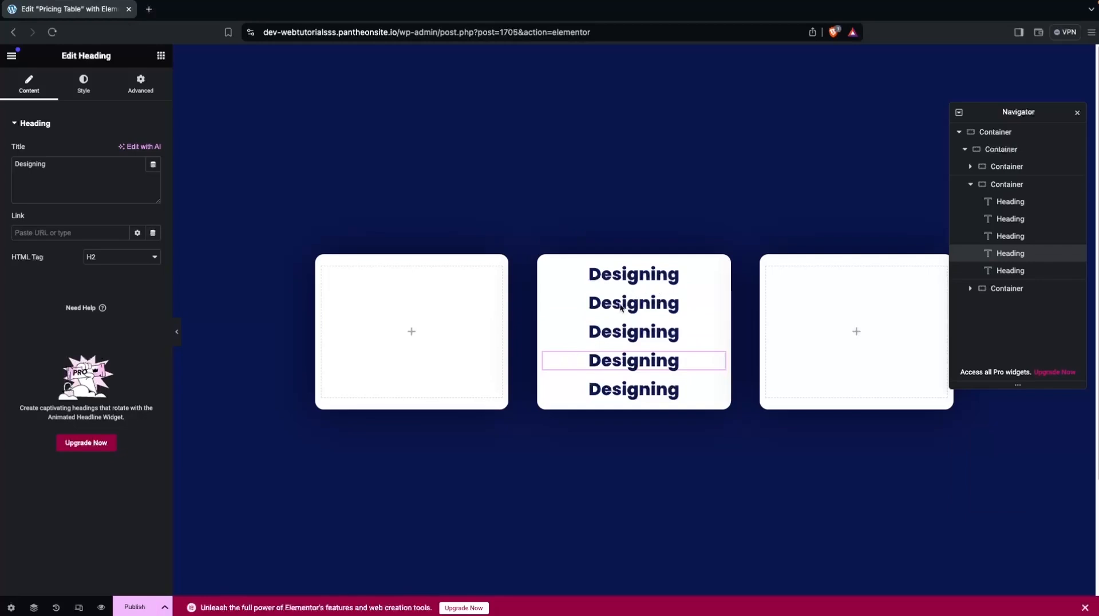
Change the middle card's second heading to "Process" and its third heading to "50"
left_click(619, 304)
double_click(620, 304)
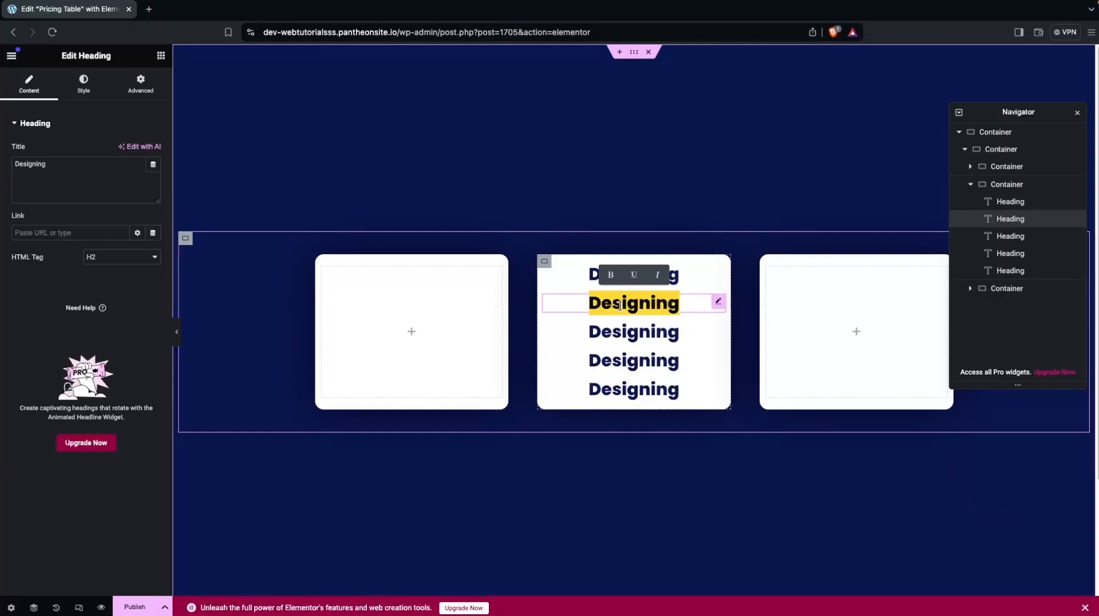
type("Process")
double_click(656, 331)
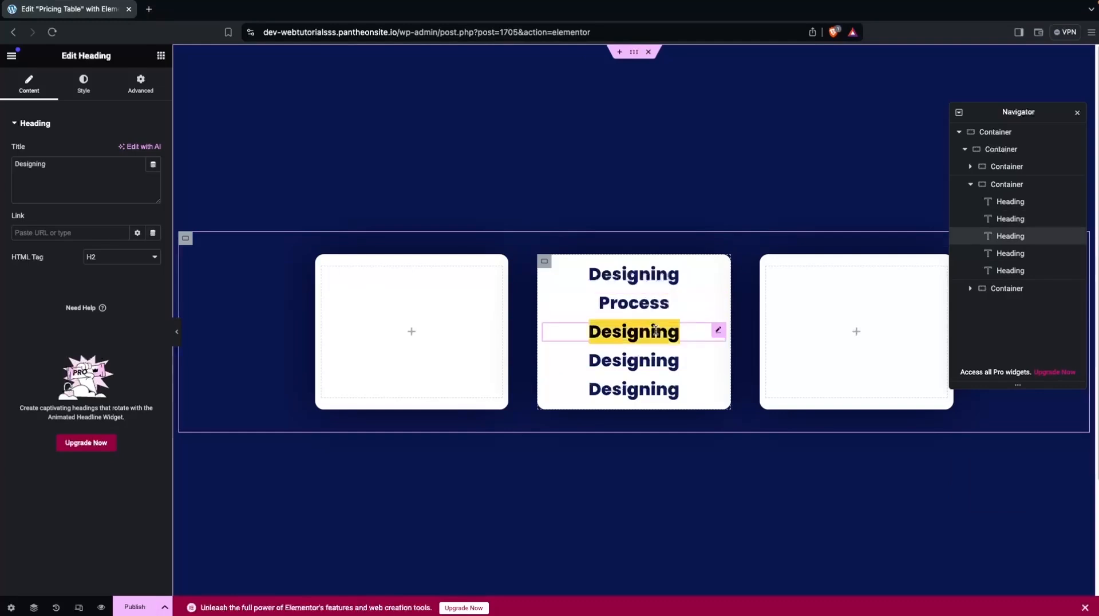
key("BackSpace")
type("50")
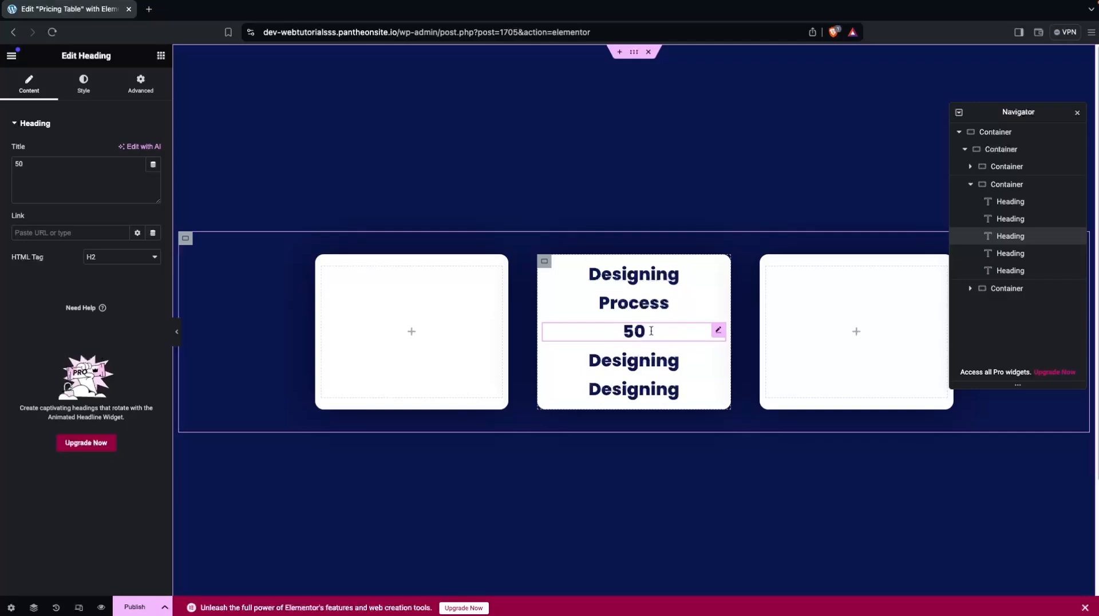
Change the middle card's fourth heading to "50$" and its fifth heading to "Per Month"
left_click(630, 358)
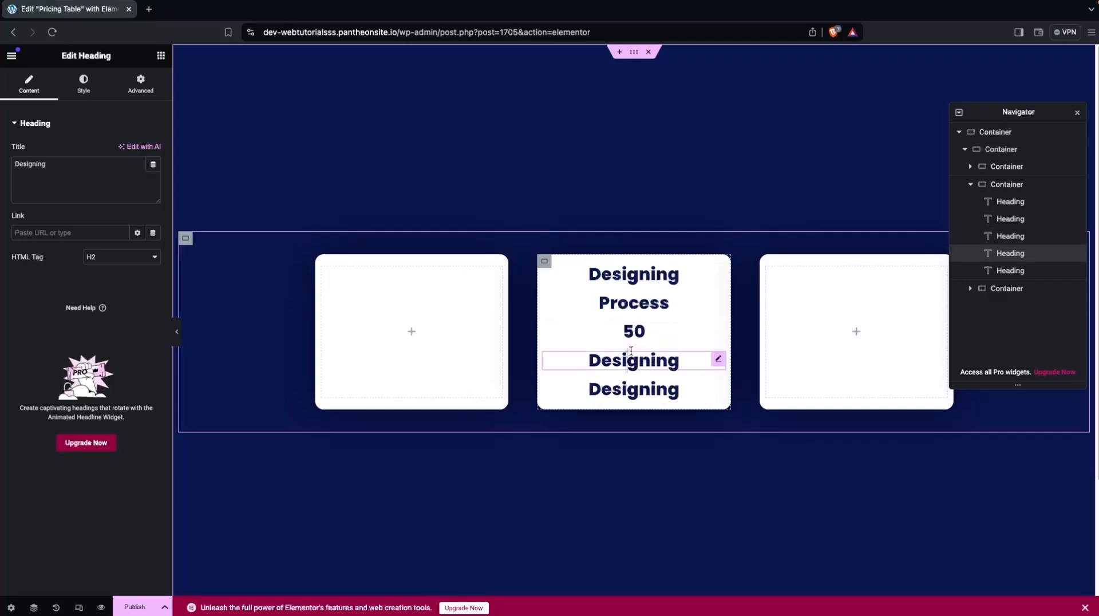
double_click(631, 351)
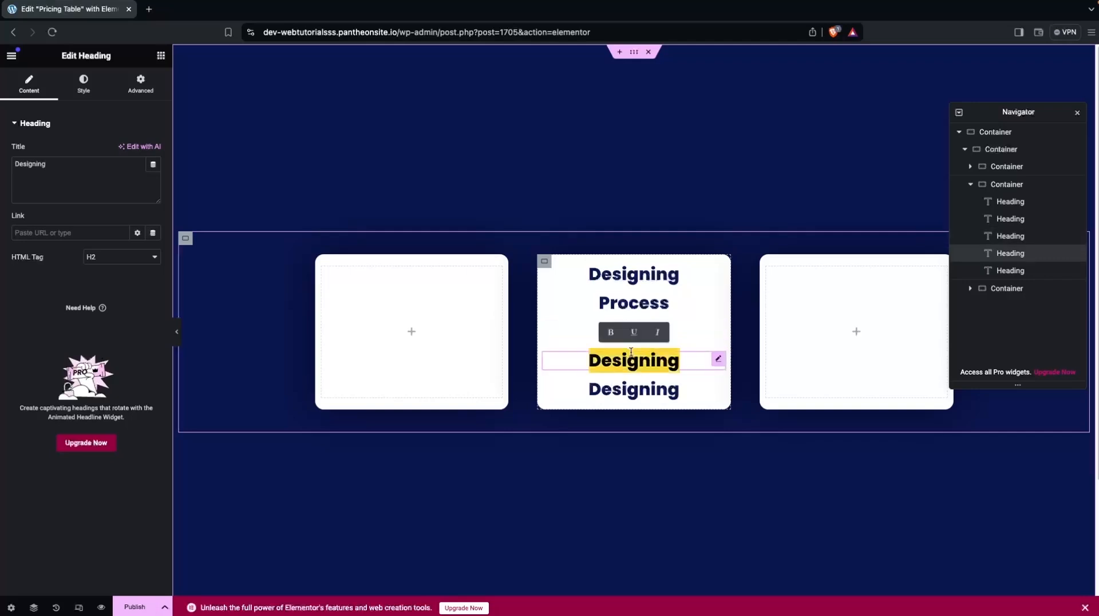
type("50")
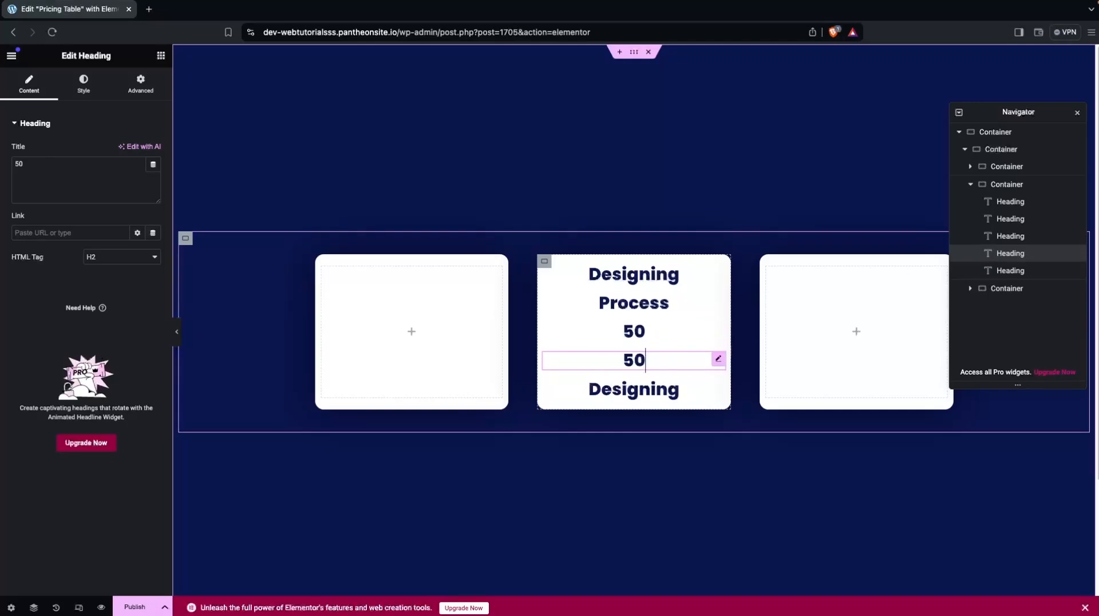
type("$")
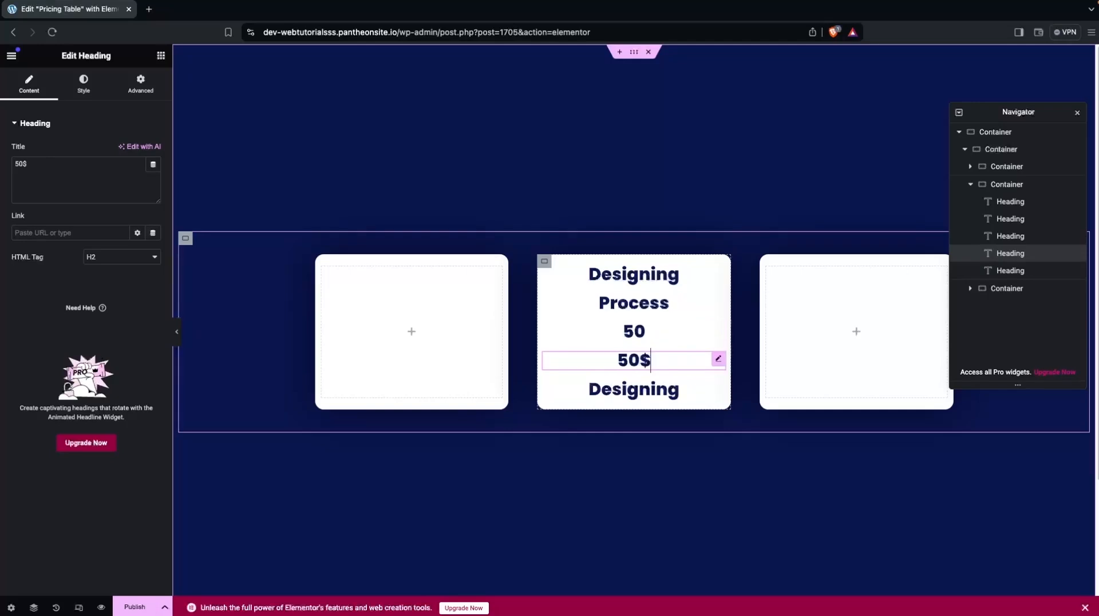
double_click(648, 391)
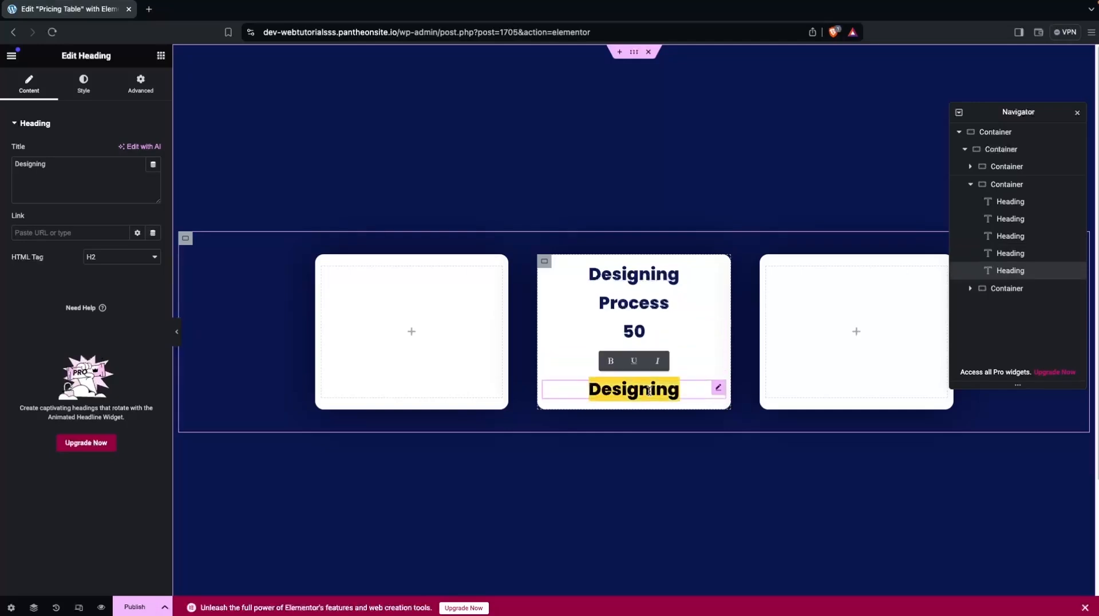
type("Per M")
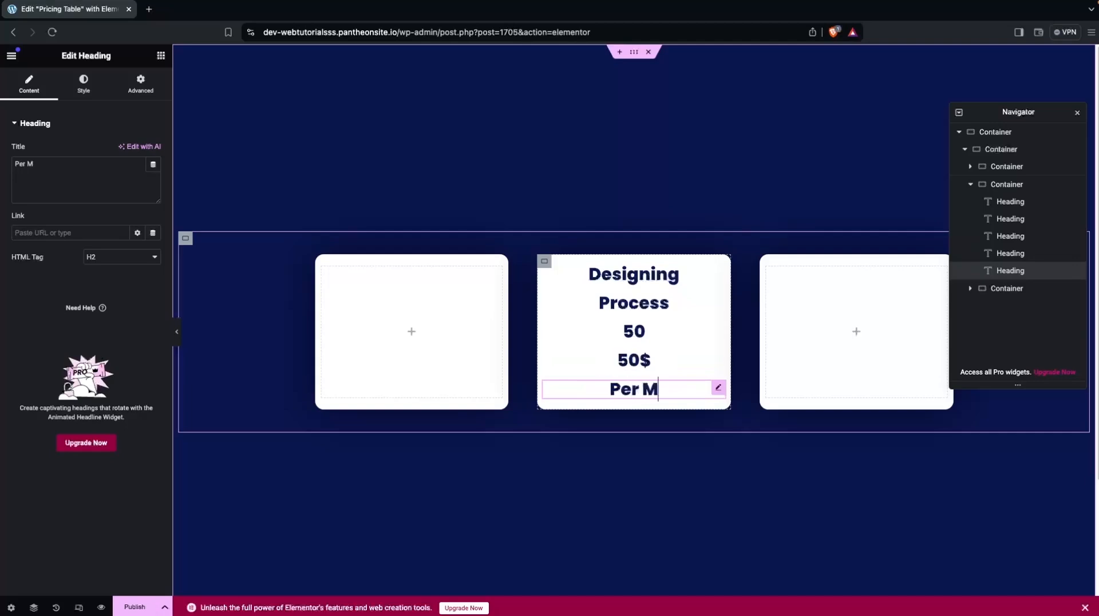
type("onth")
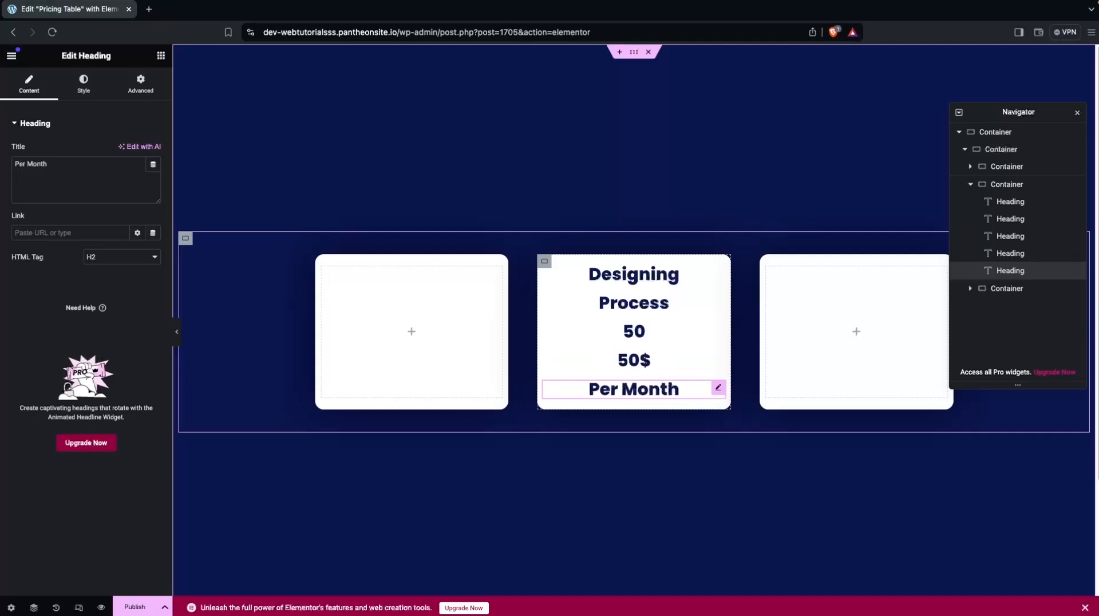
Set the HTML tag of the "Process" and "Per Month" headings to H5
left_click(616, 303)
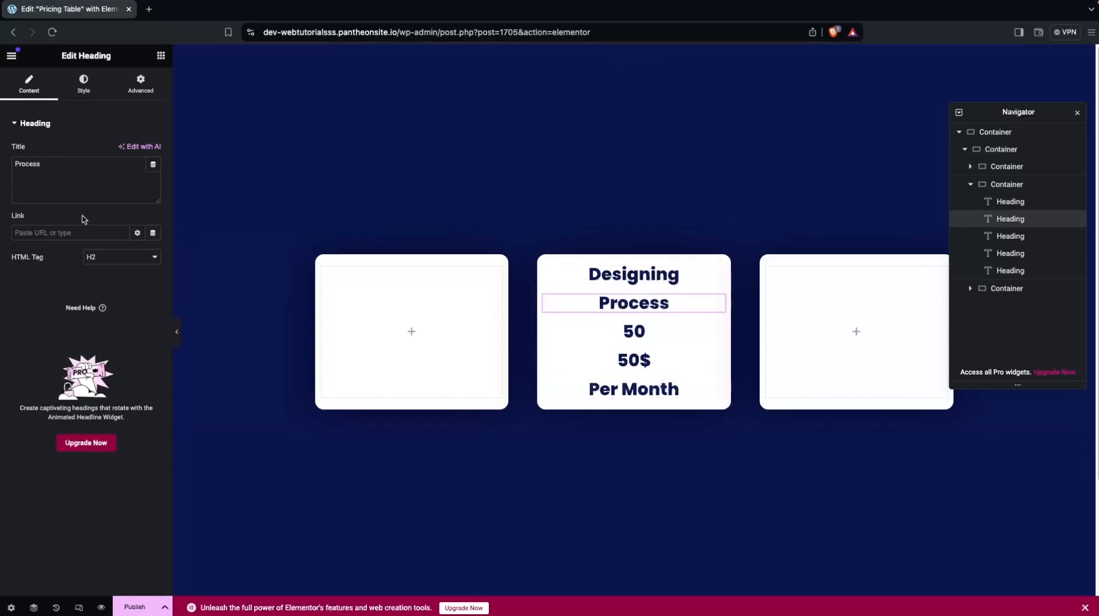
left_click(108, 256)
left_click(90, 308)
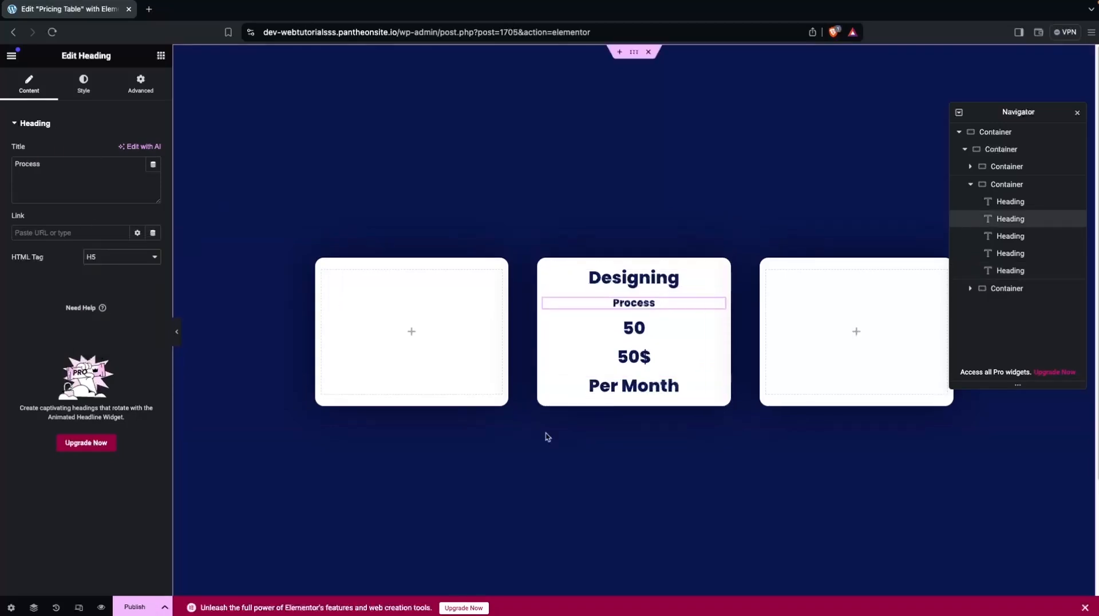
left_click(675, 386)
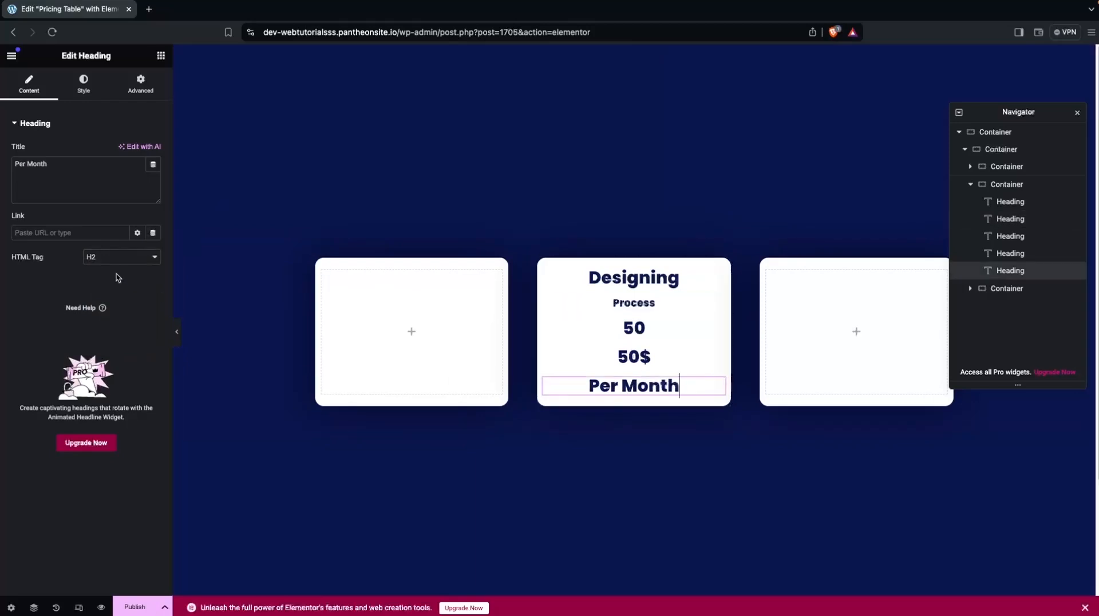
left_click(118, 256)
left_click(91, 307)
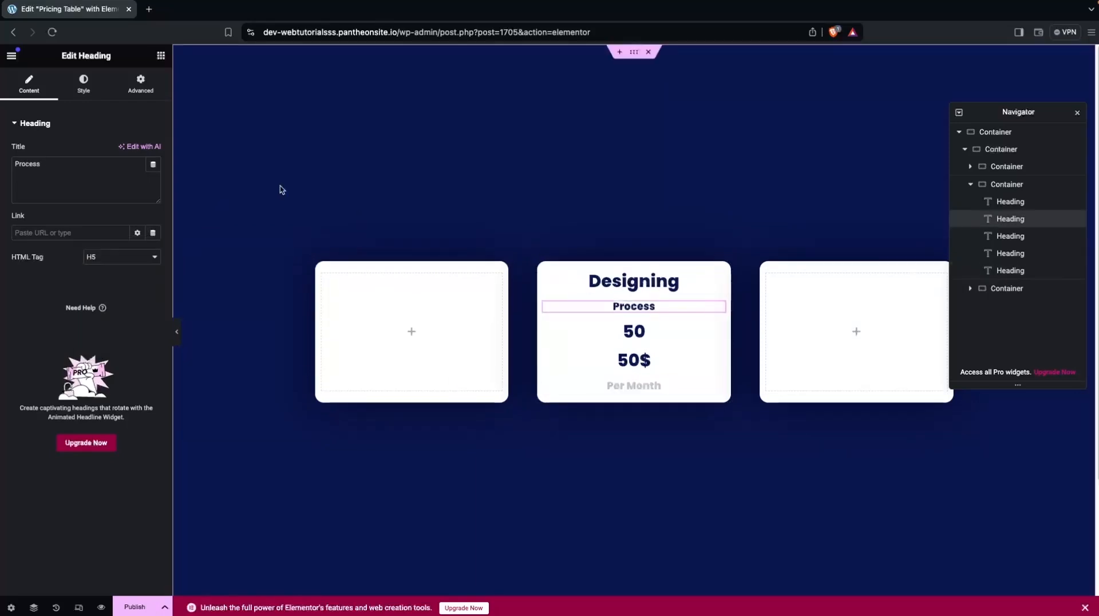
Set the font weight of the "Process" heading to 500 (Medium) and give the "Per Month" heading the same weight
left_click(84, 84)
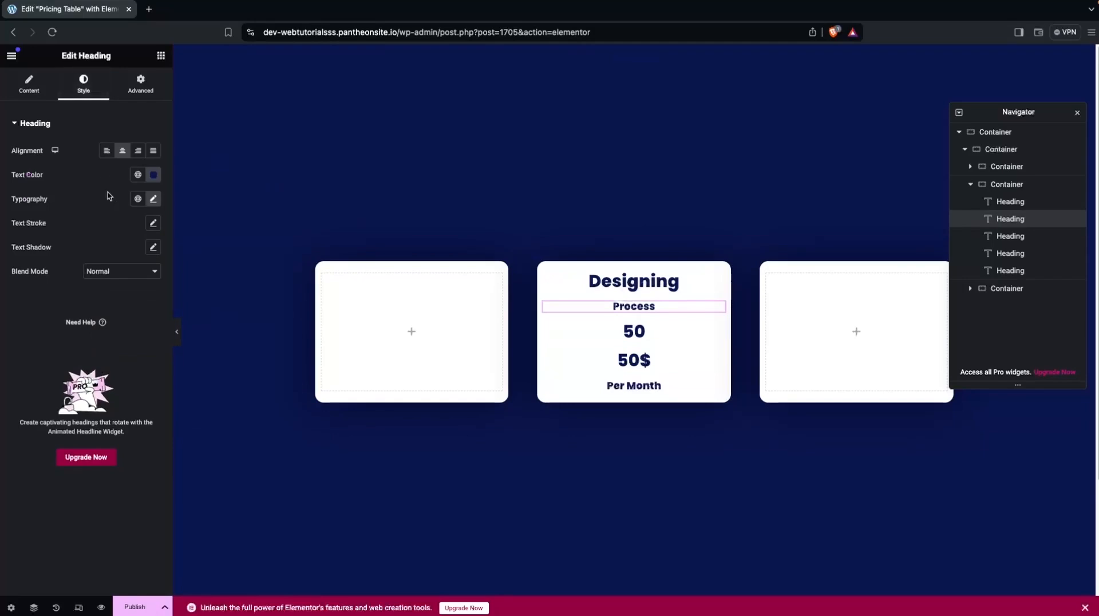
left_click(152, 200)
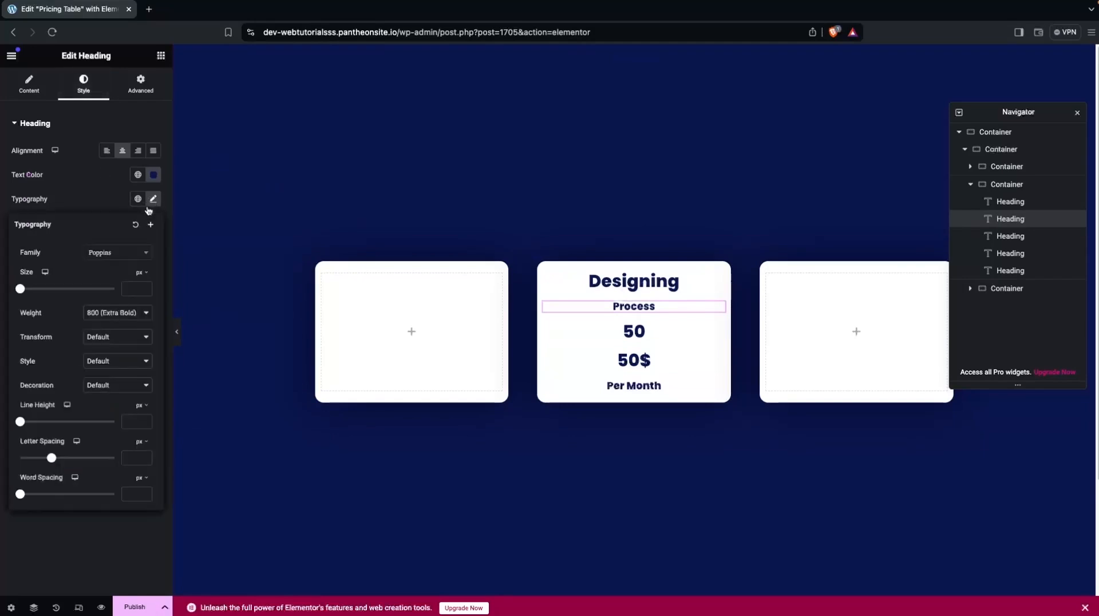
left_click(102, 313)
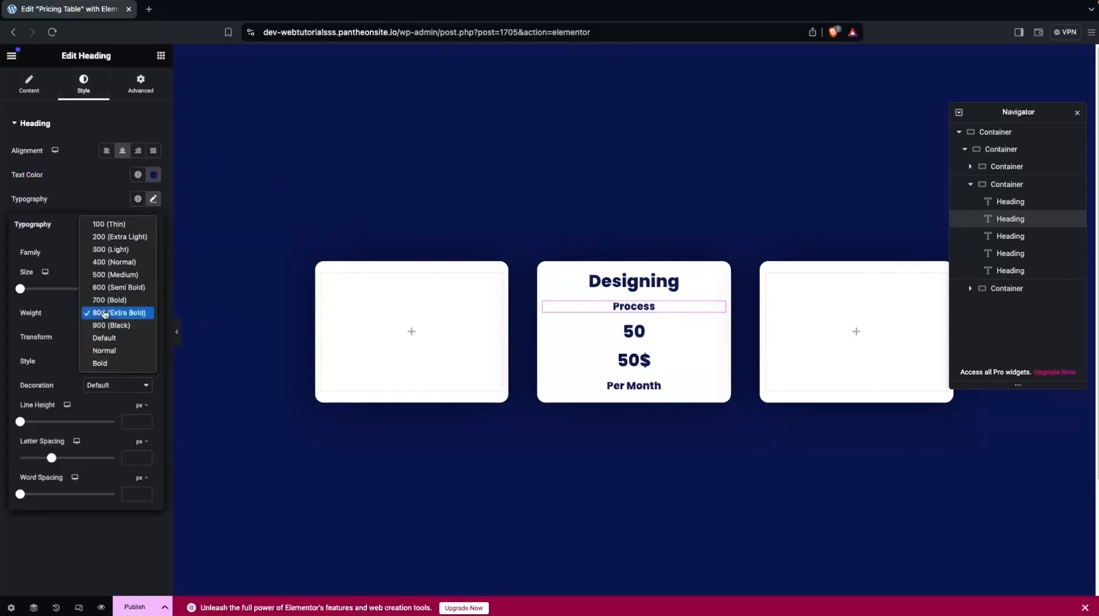
left_click(106, 277)
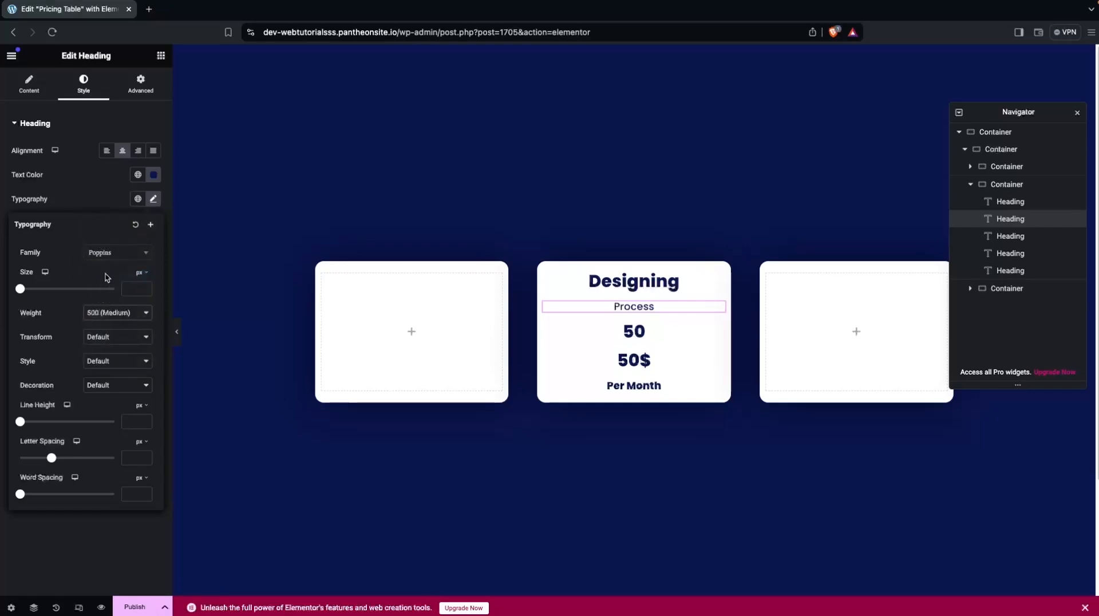
left_click(661, 385)
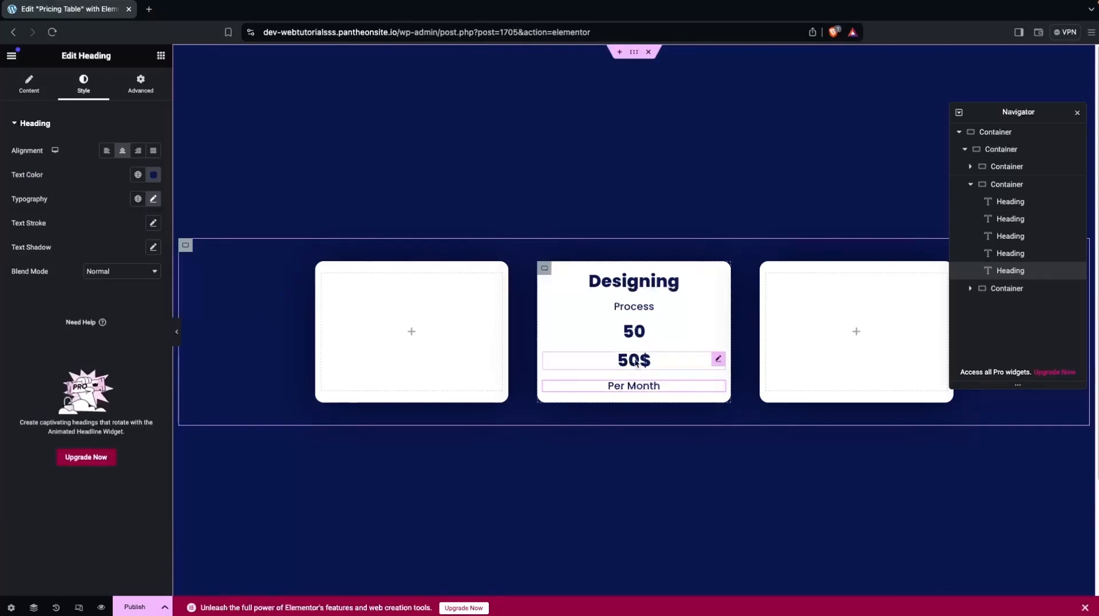
Set the font size of the "50$" heading to 60 px
left_click(637, 361)
left_click(84, 91)
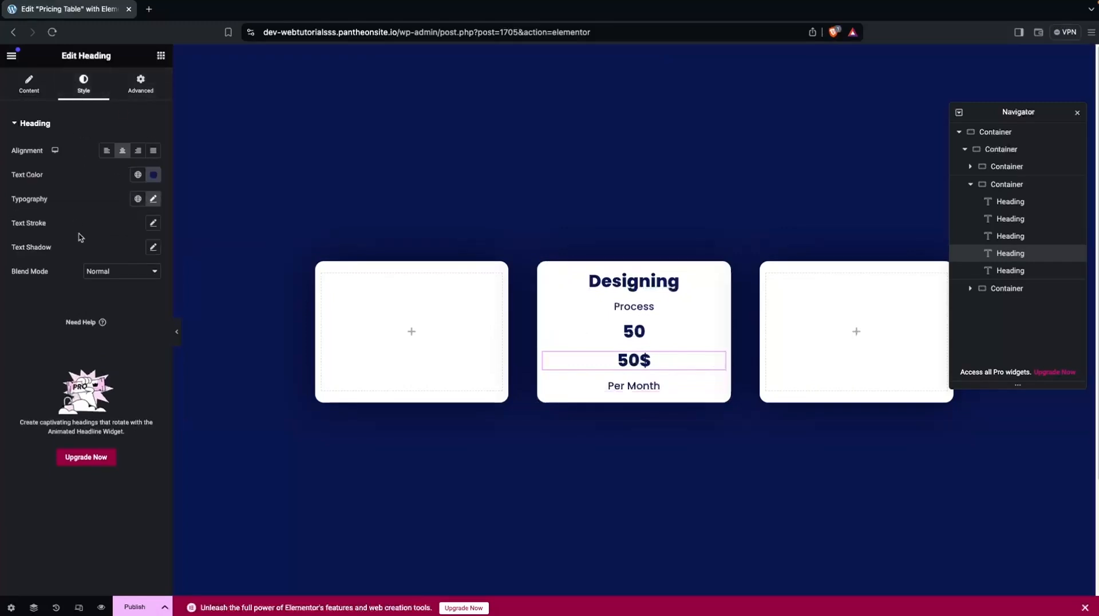
left_click(153, 199)
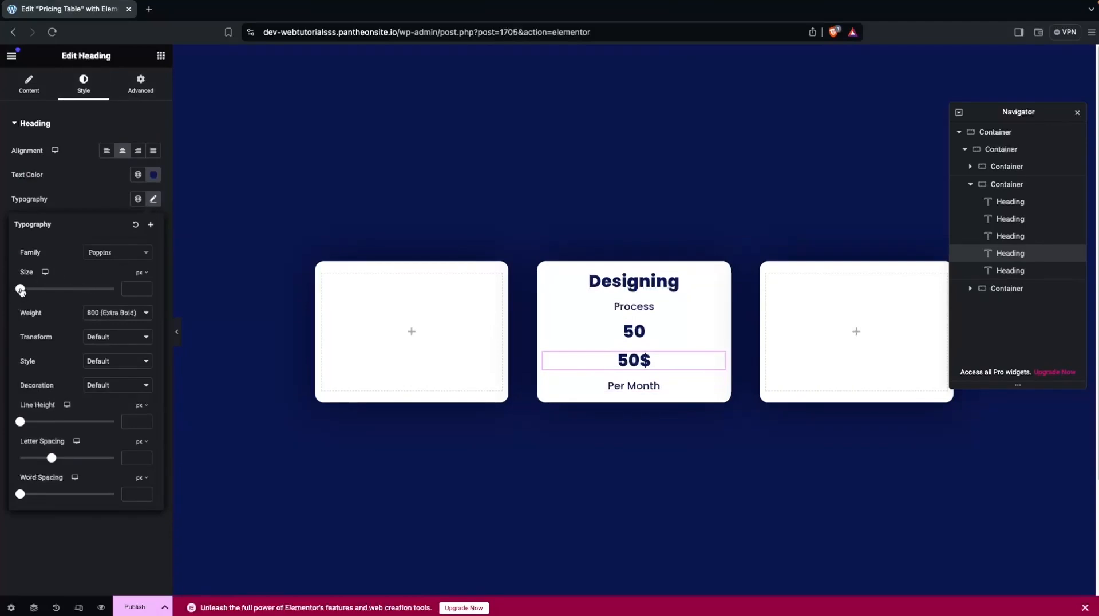
left_click_drag(20, 289, 49, 292)
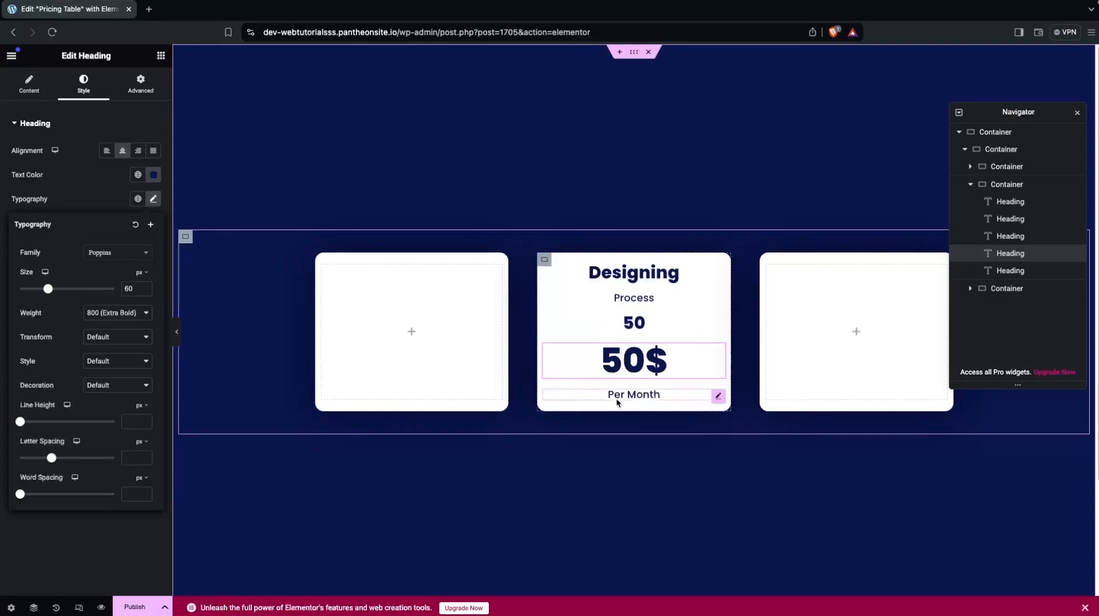
Unlink the margin values of the "Per Month" heading and set its top margin to -15 px
left_click(636, 398)
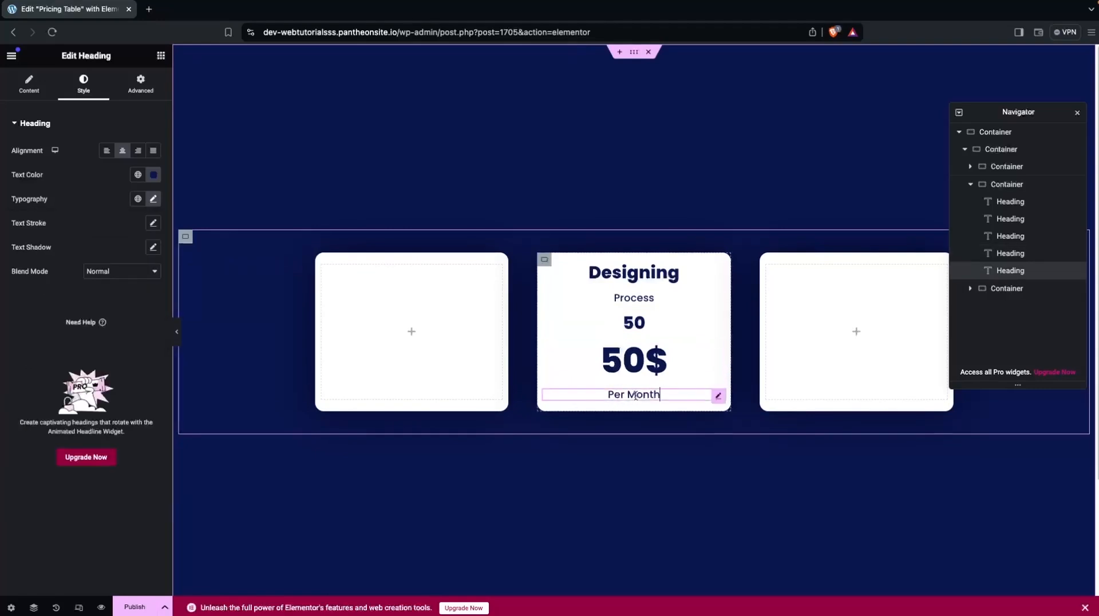
left_click(144, 85)
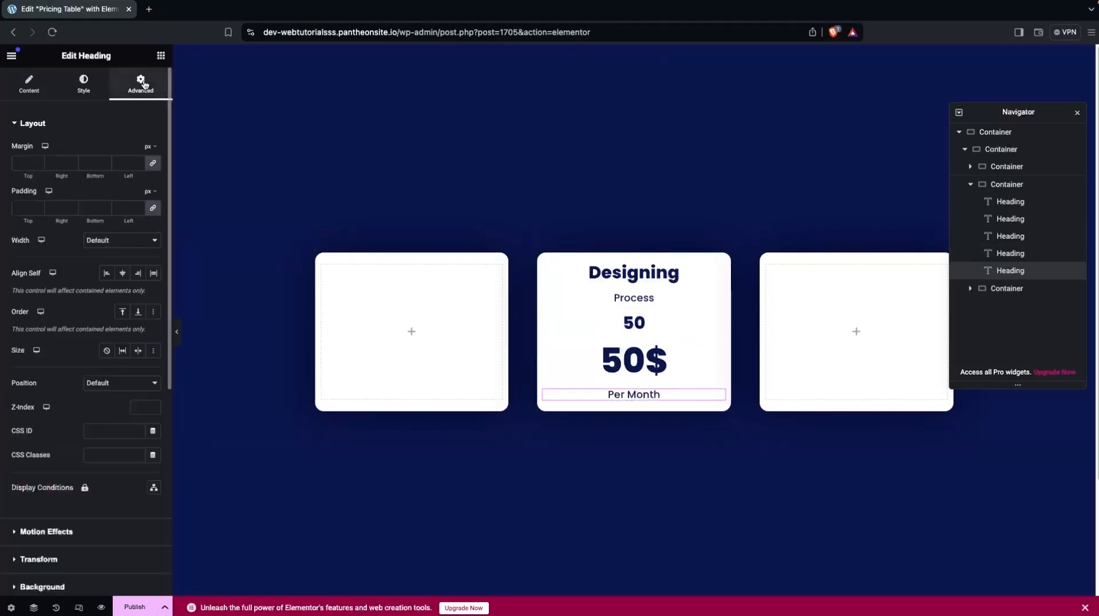
left_click(153, 164)
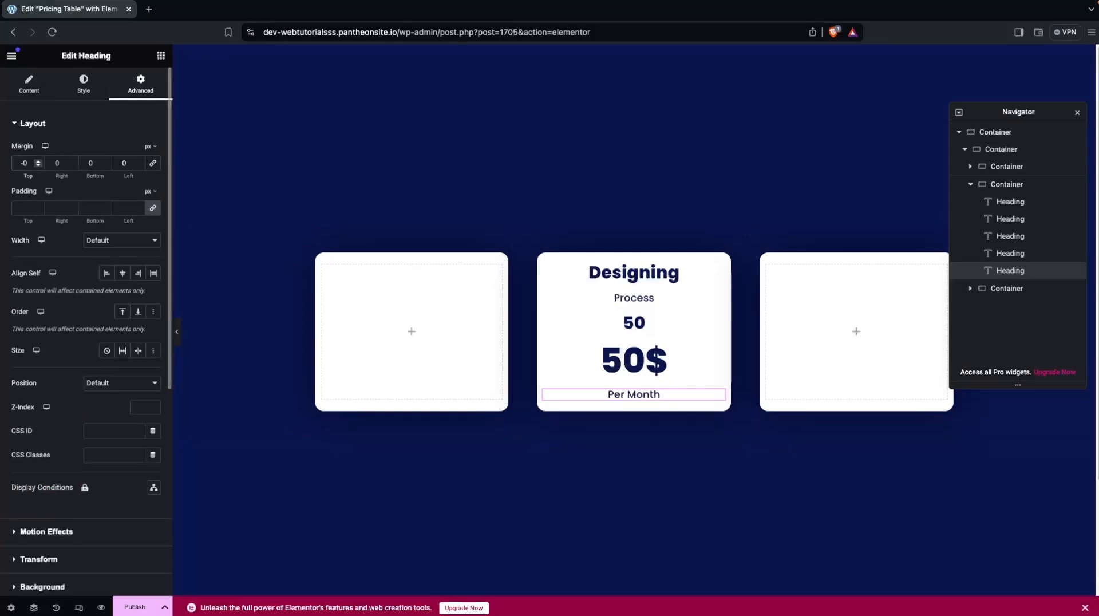
type("2")
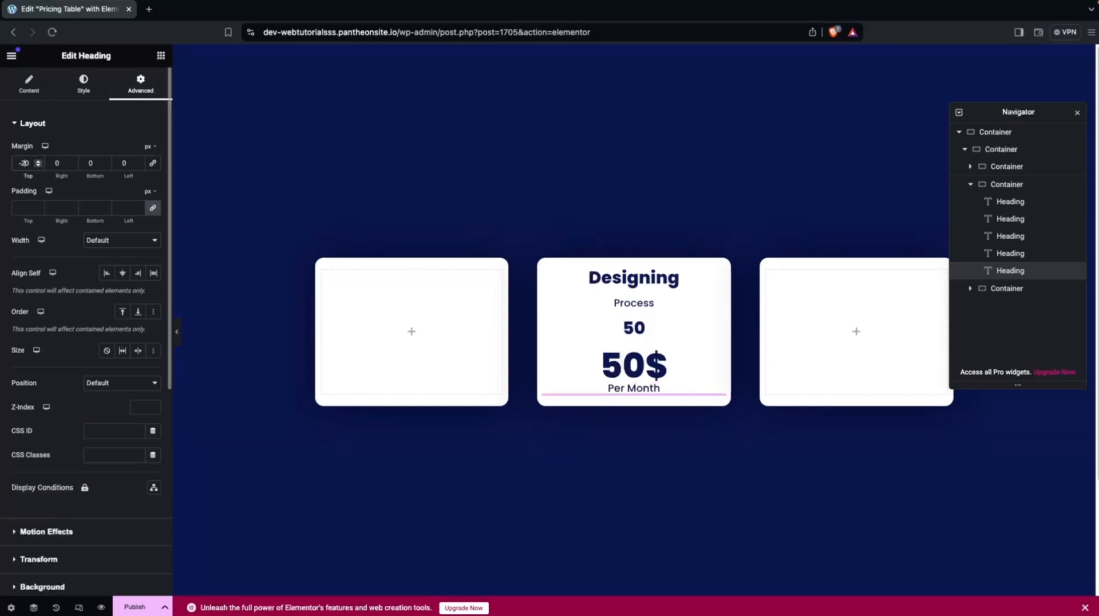
key("BackSpace")
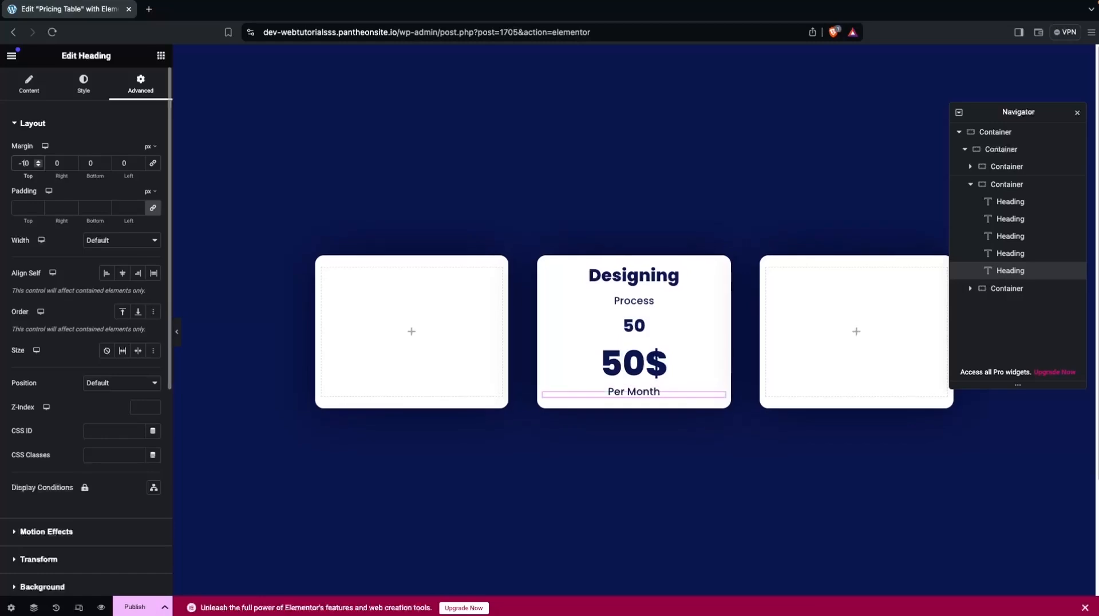
type("15")
key("Delete")
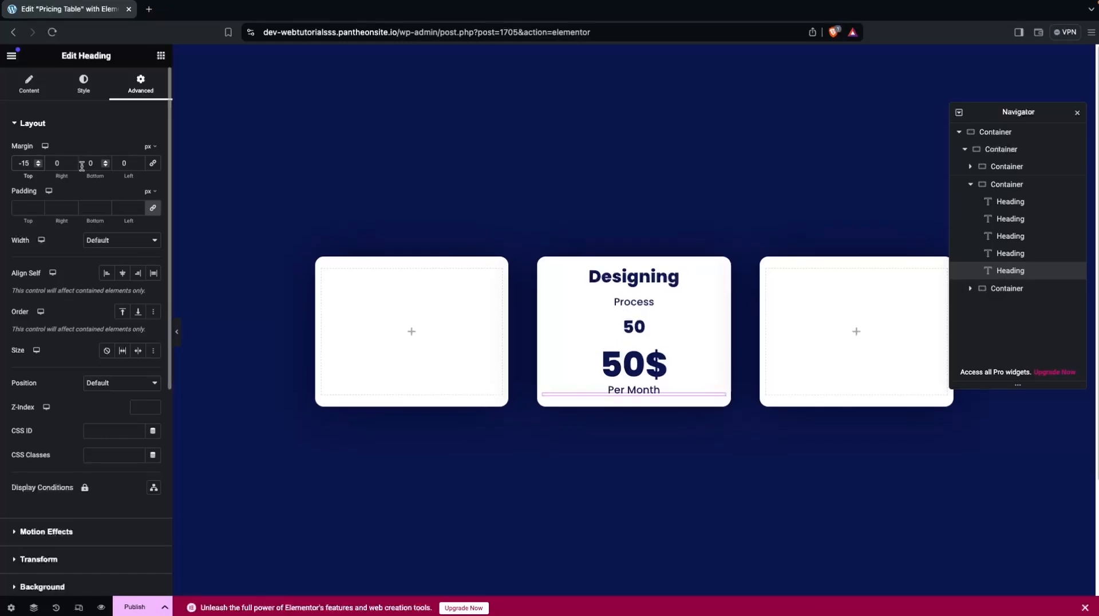
Add a button below the "Per Month" heading in the middle card and center it
left_click(162, 55)
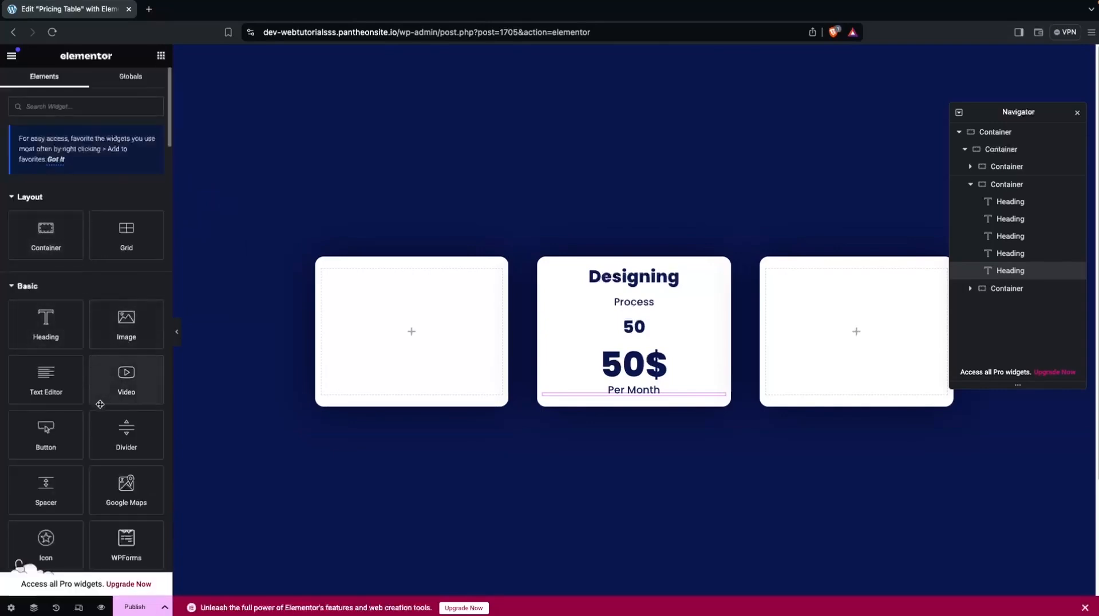
left_click_drag(45, 428, 650, 392)
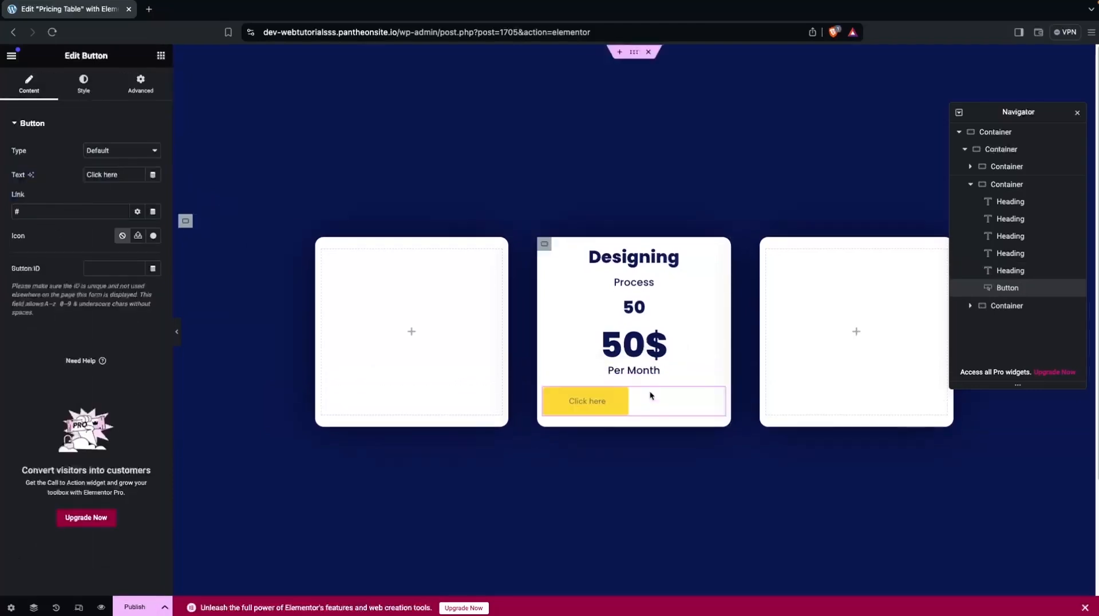
left_click(83, 83)
left_click(123, 151)
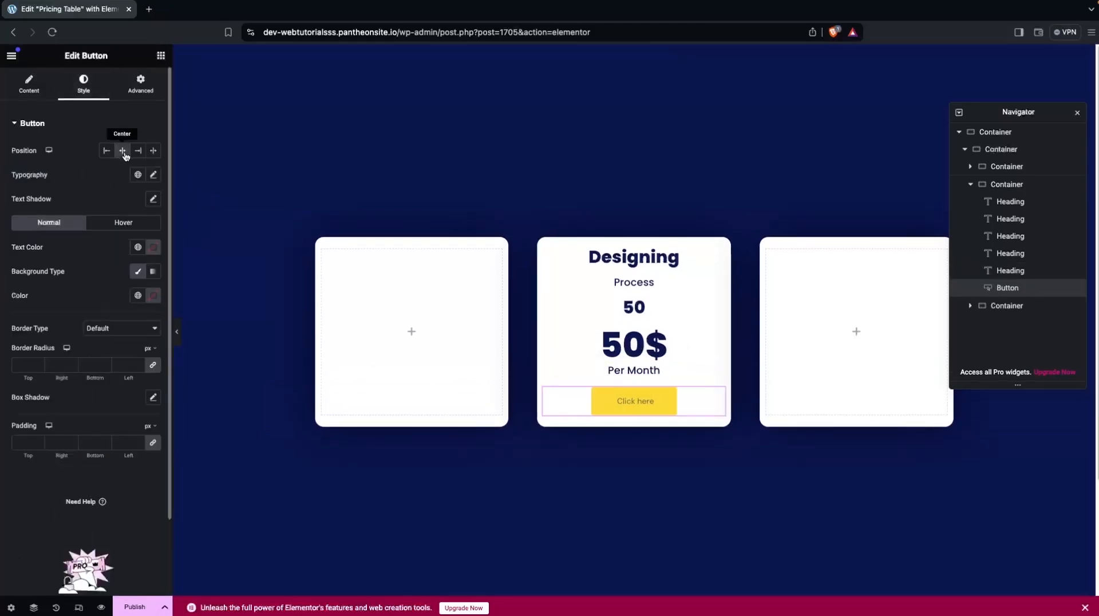
Set the button's background color to #000000 and its text color to #FFFFFF
left_click(154, 299)
left_click_drag(112, 382, 71, 472)
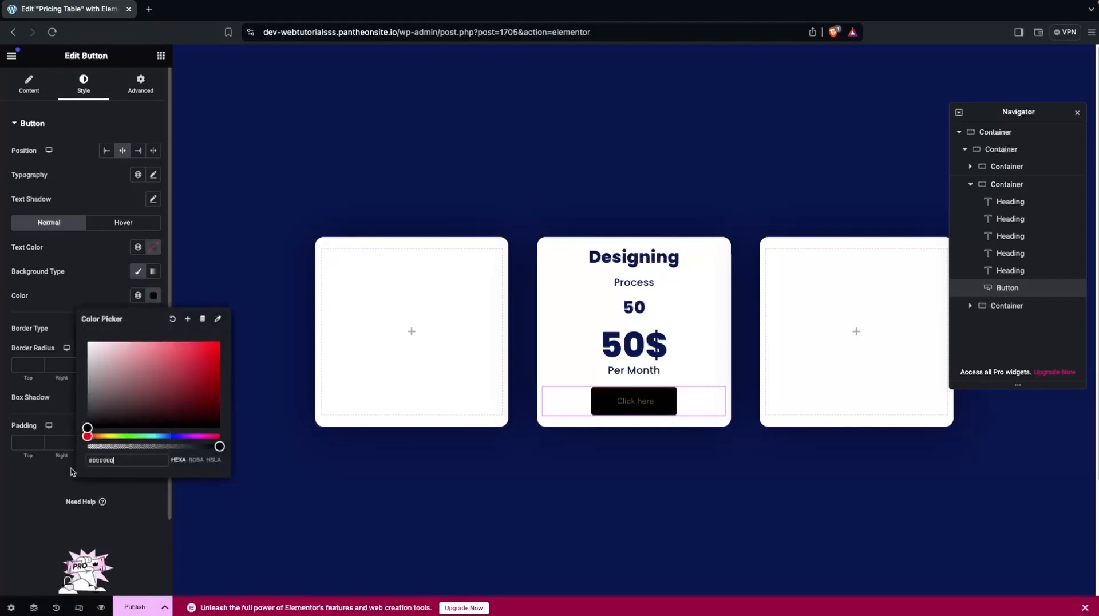
left_click(152, 249)
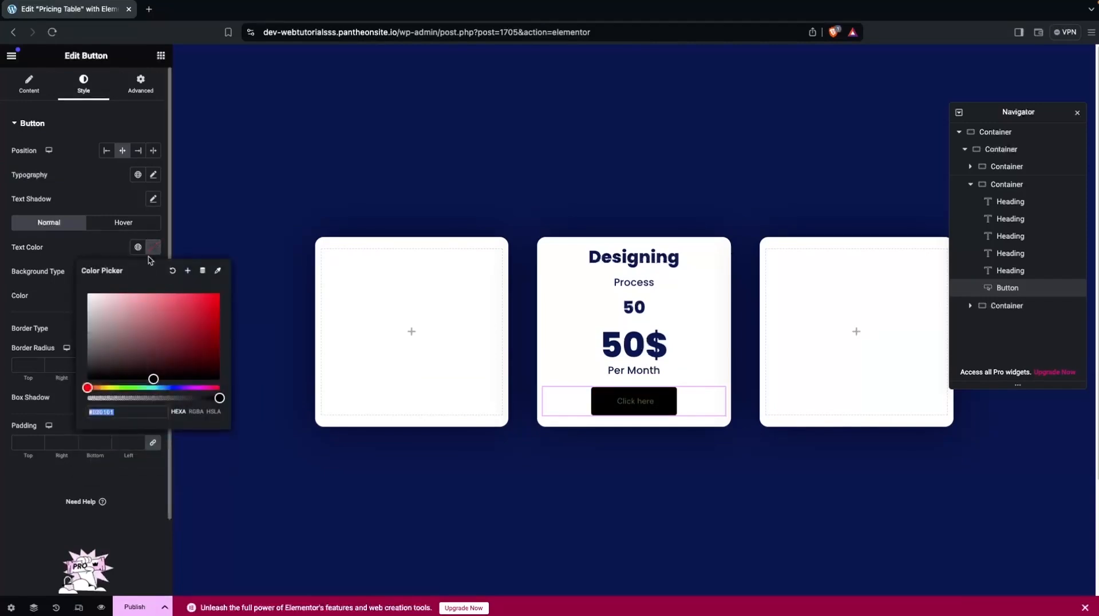
type("#FFFFFF")
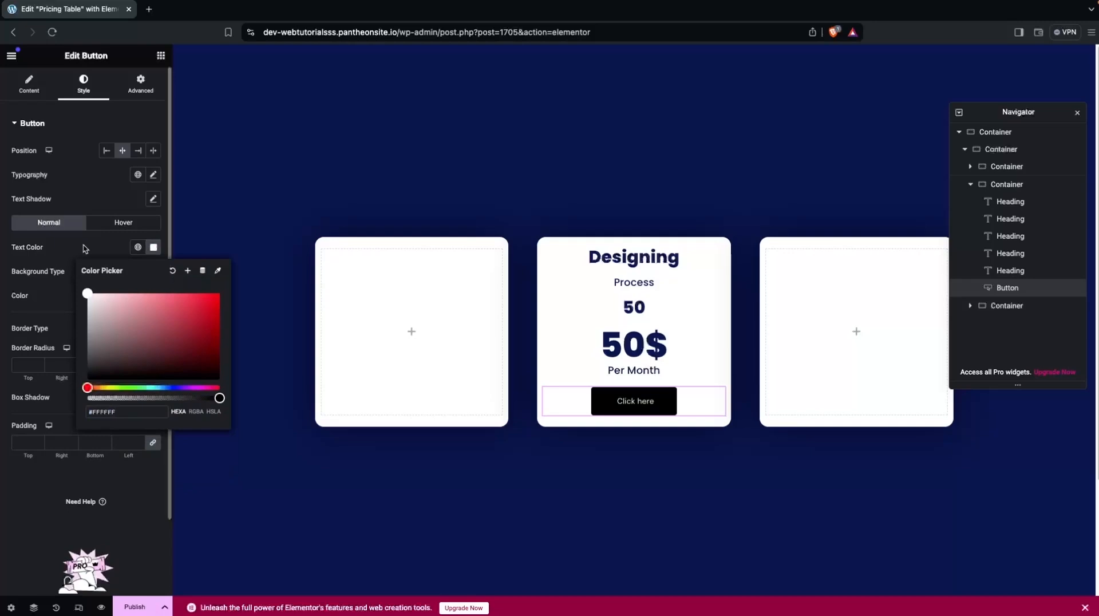
left_click(86, 250)
Set the button's typography to the Poppins family with weight 700 (Bold)
left_click(153, 175)
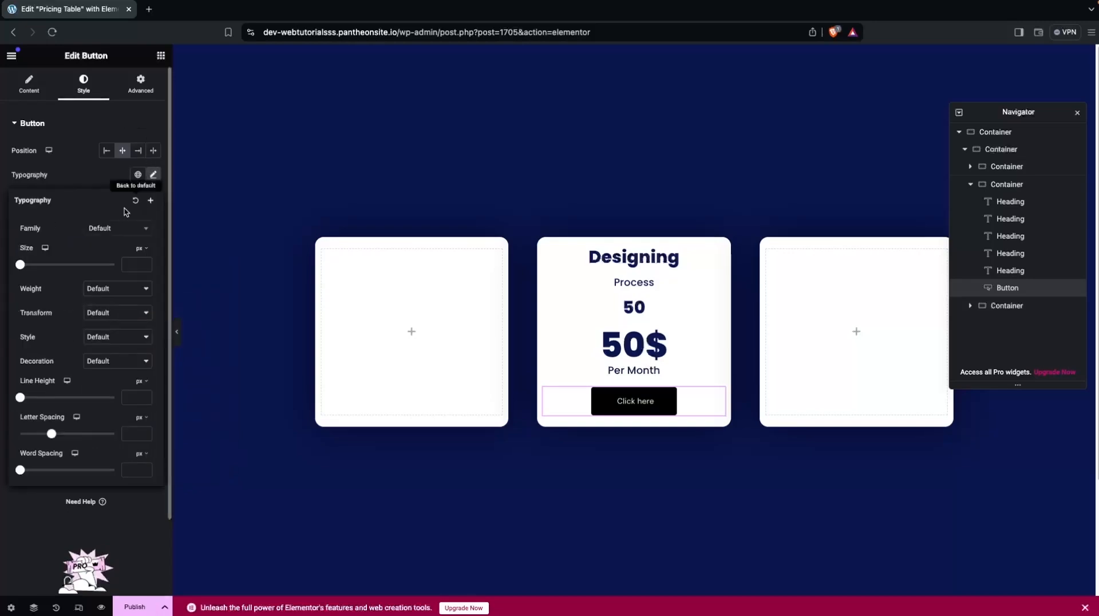
left_click(120, 230)
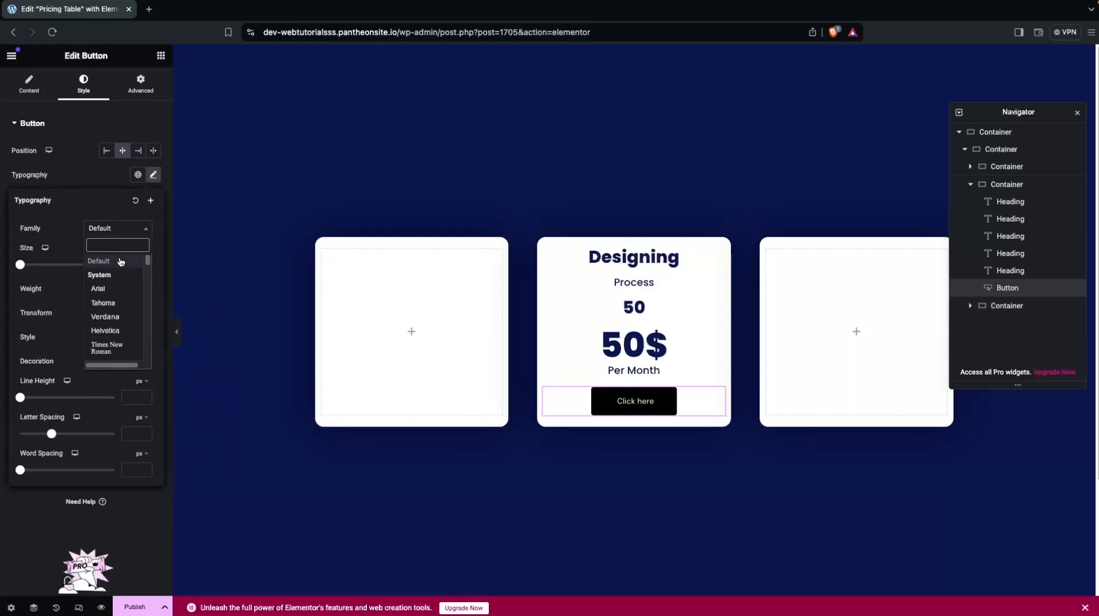
left_click(99, 297)
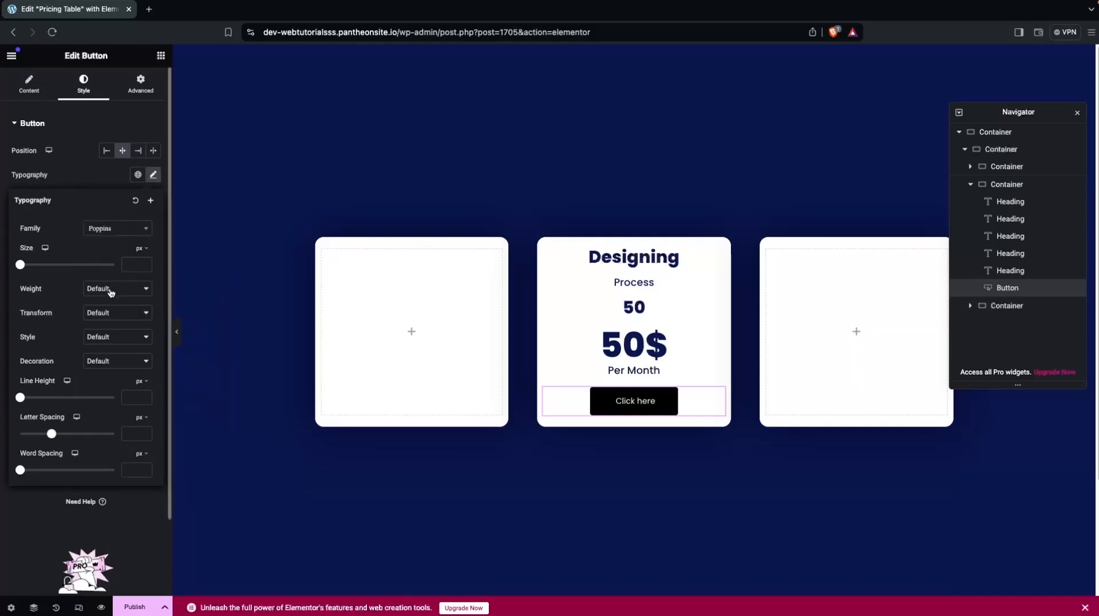
left_click(110, 292)
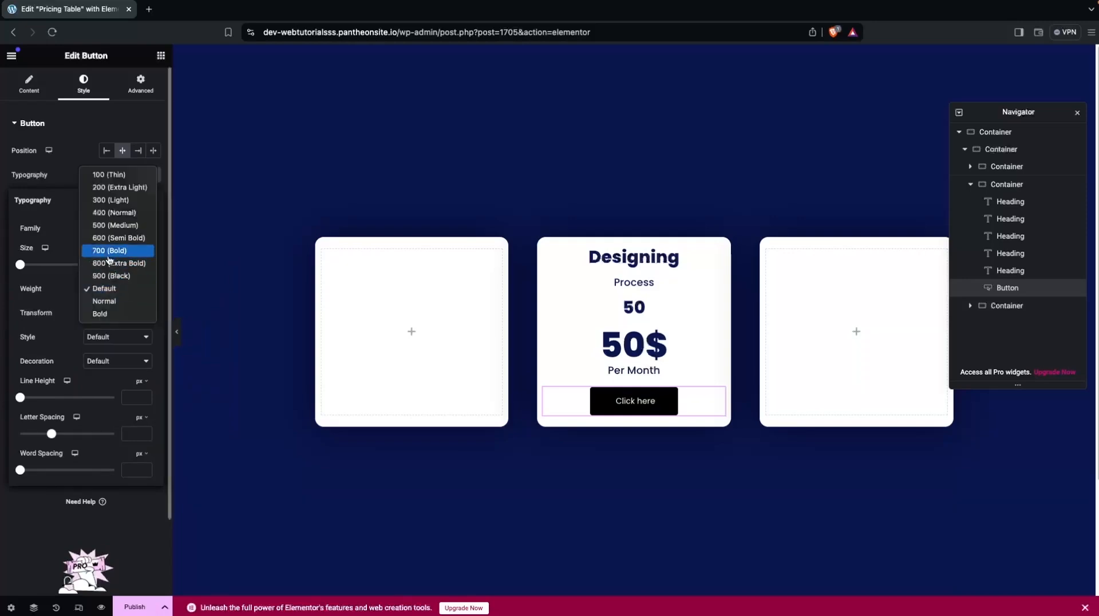
left_click(107, 255)
Insert the circled right-arrow icon from the icon library into the button and position it after the text
left_click(33, 86)
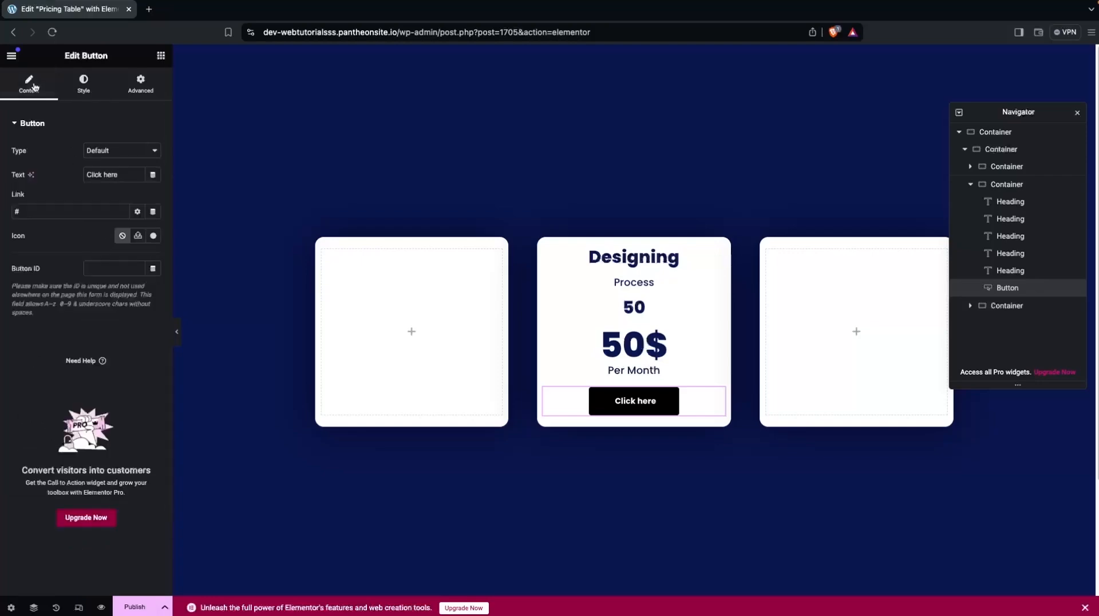
left_click(153, 236)
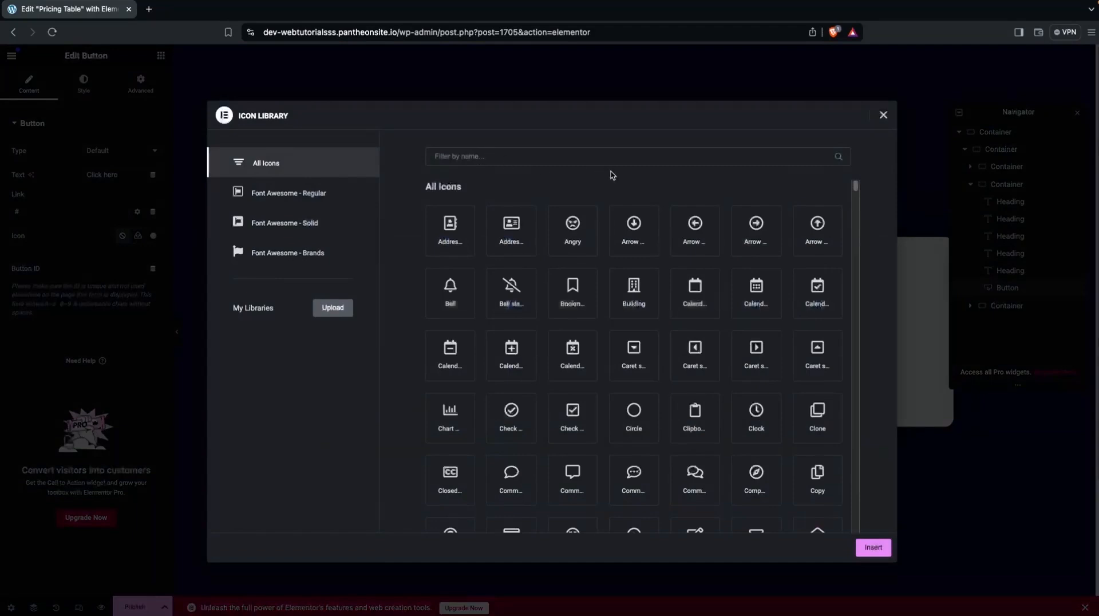
left_click(756, 230)
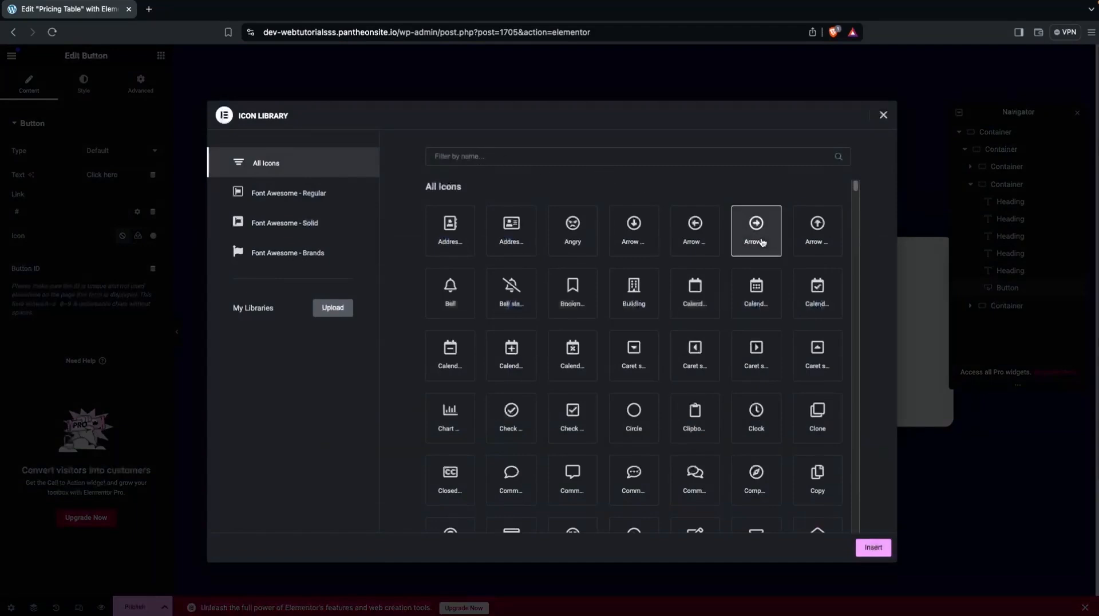
left_click(873, 547)
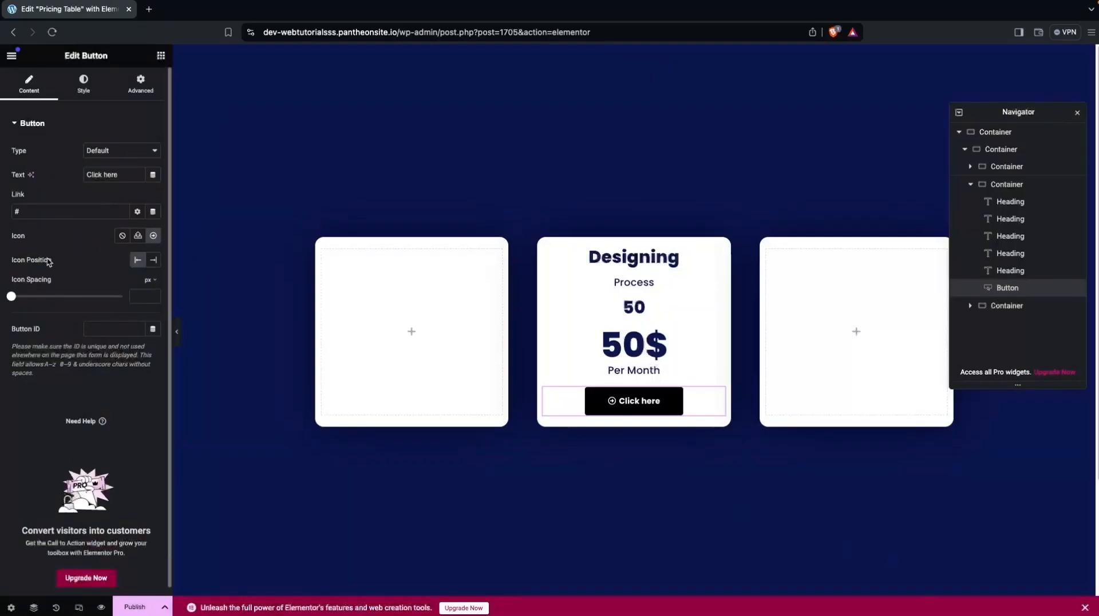
left_click(154, 260)
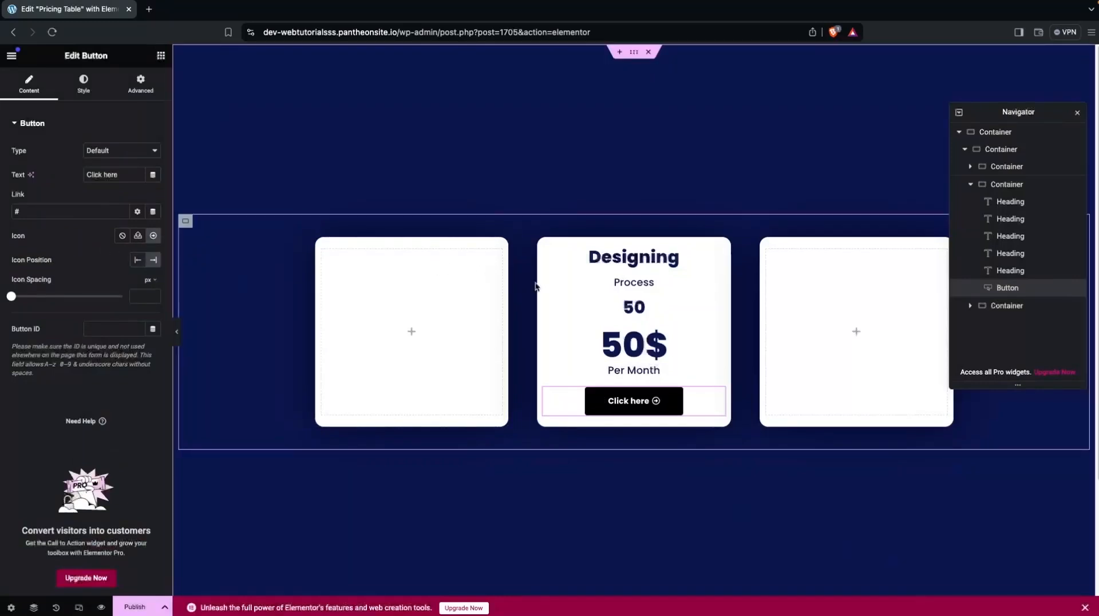
Set the "50" heading's font size to 200 px and its line height to 0 px
left_click(636, 309)
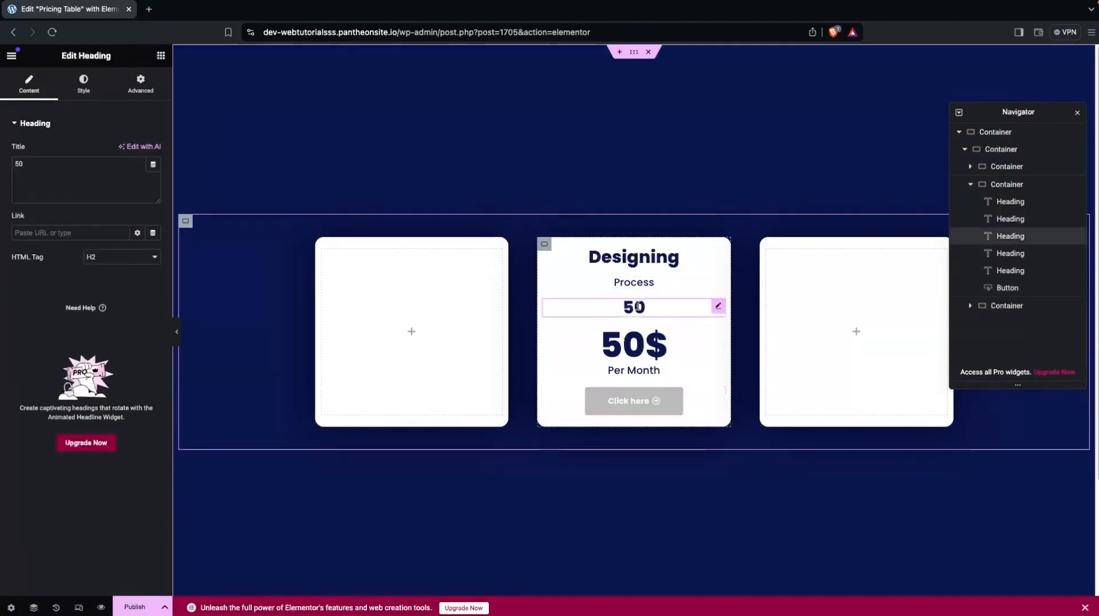
left_click(84, 86)
left_click(153, 199)
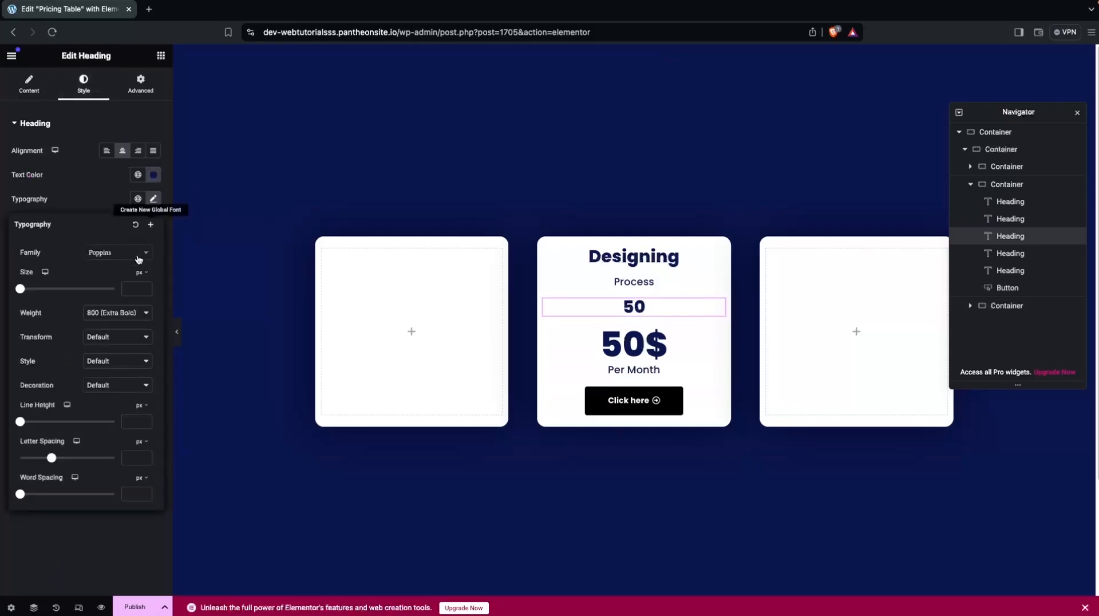
left_click(132, 288)
type("200")
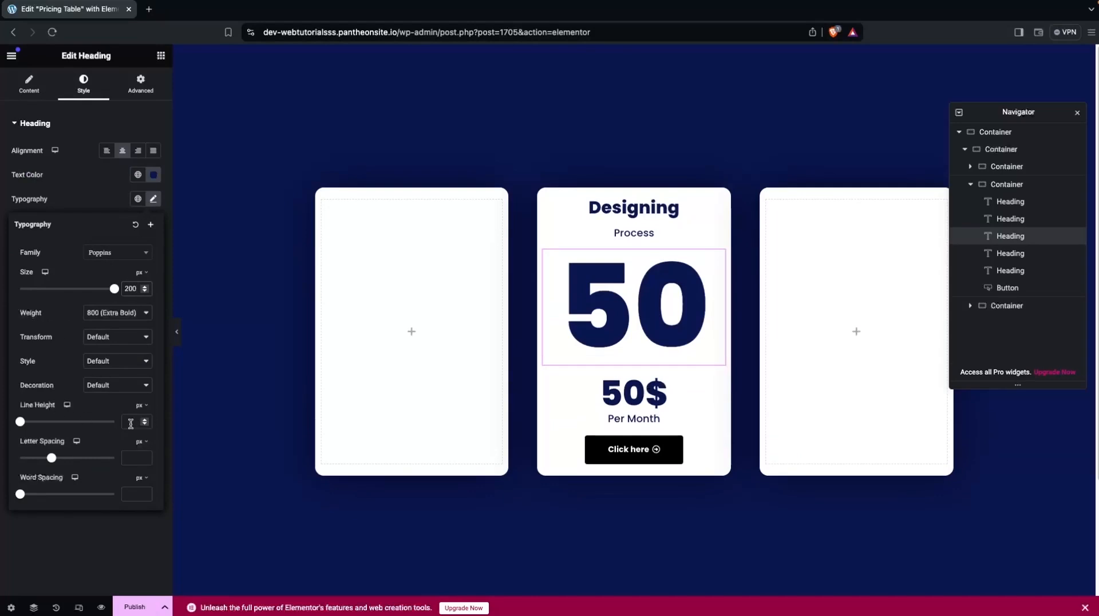
type("0")
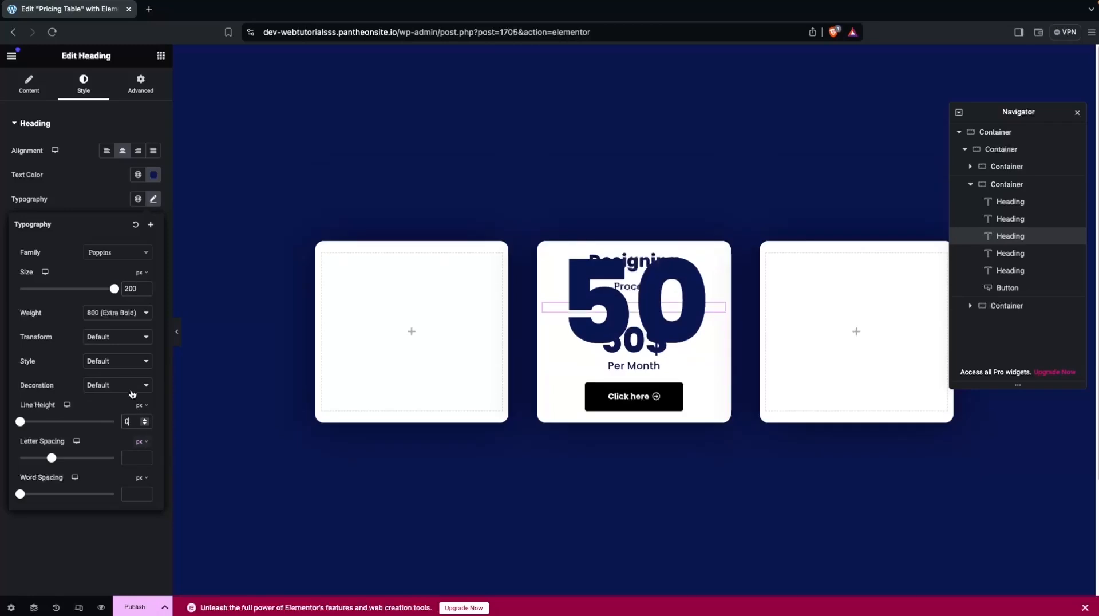
Lower the opacity of the "50" heading's text color to make it #0C174E17
left_click(154, 176)
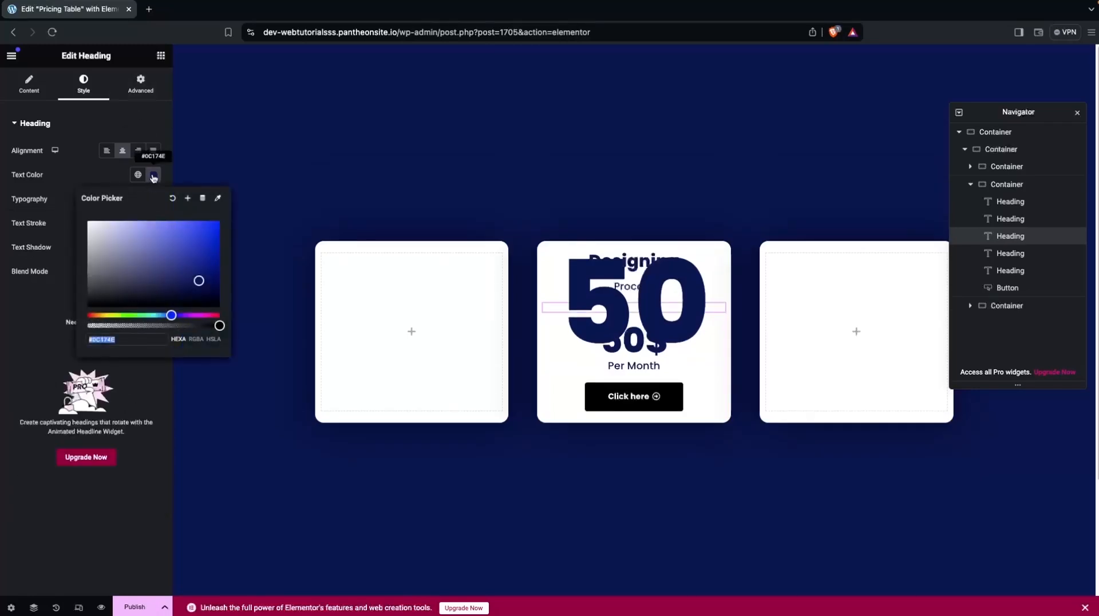
left_click(101, 325)
left_click_drag(102, 325, 98, 325)
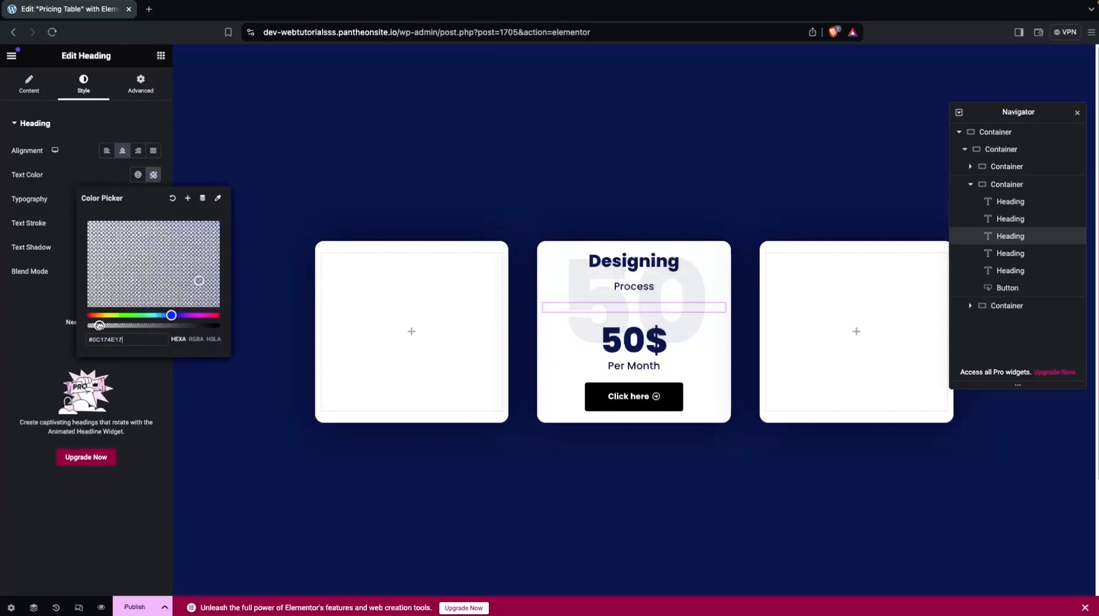
Unlink the margin values of the "50" heading and set its top margin to -30 px and right margin to -80 px
left_click(136, 82)
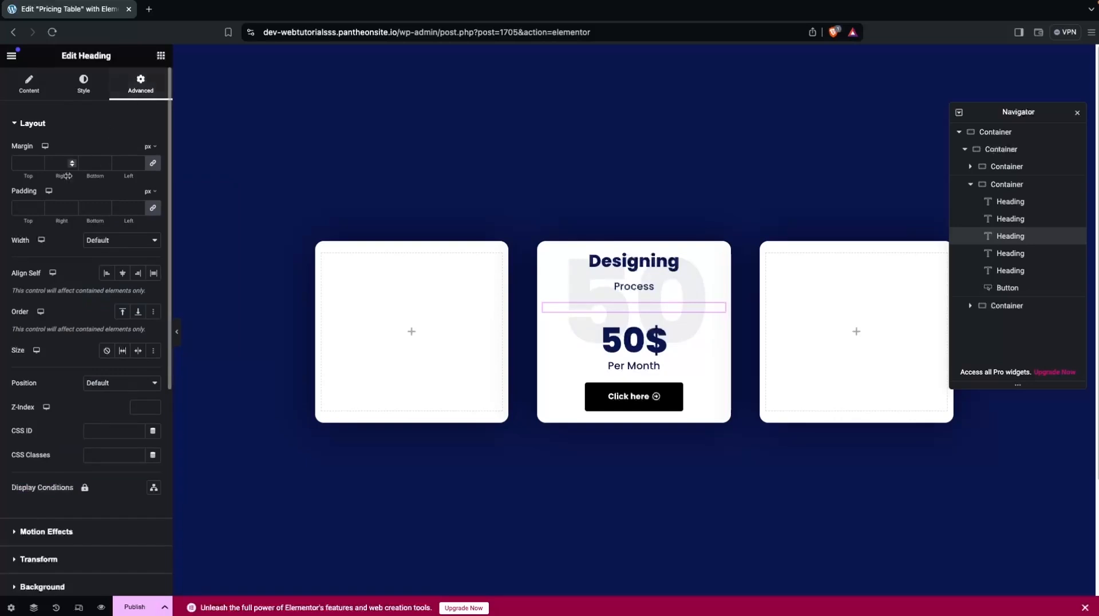
left_click(157, 167)
type("30")
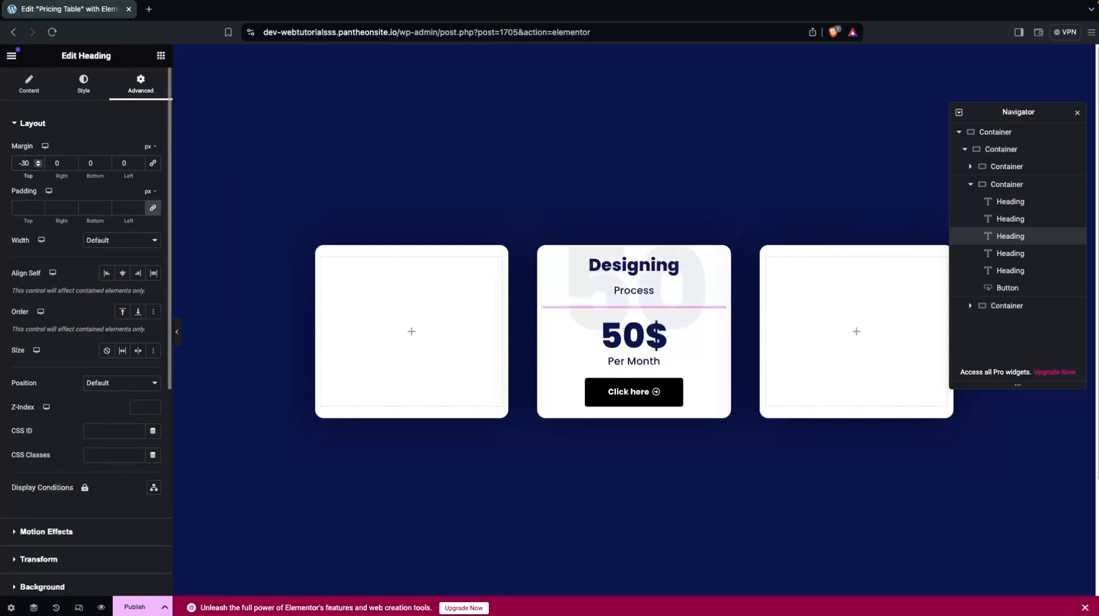
left_click(52, 165)
type("-50")
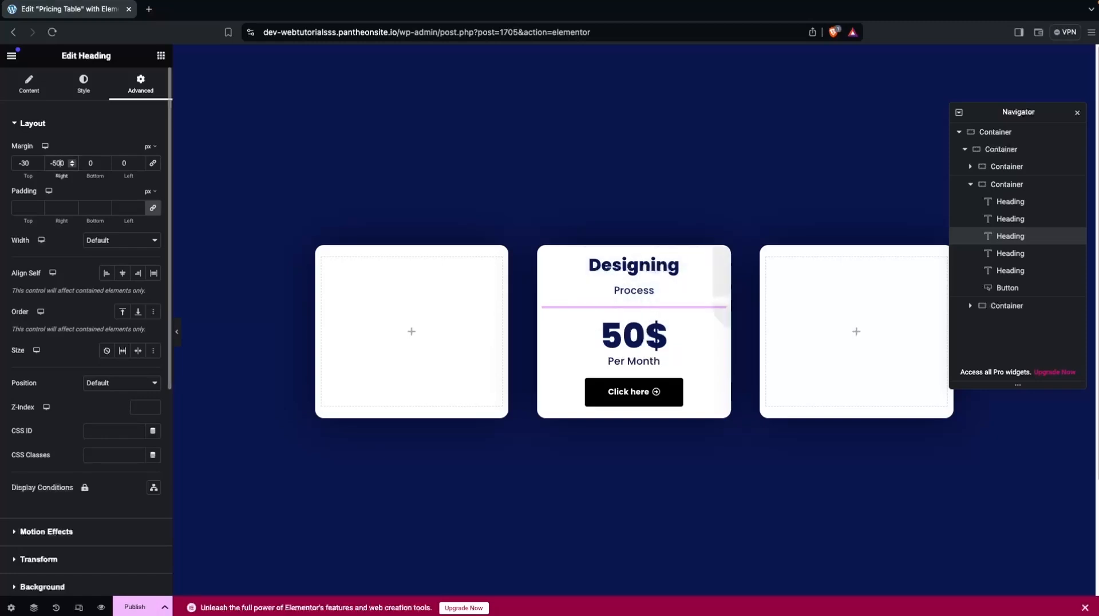
key("BackSpace")
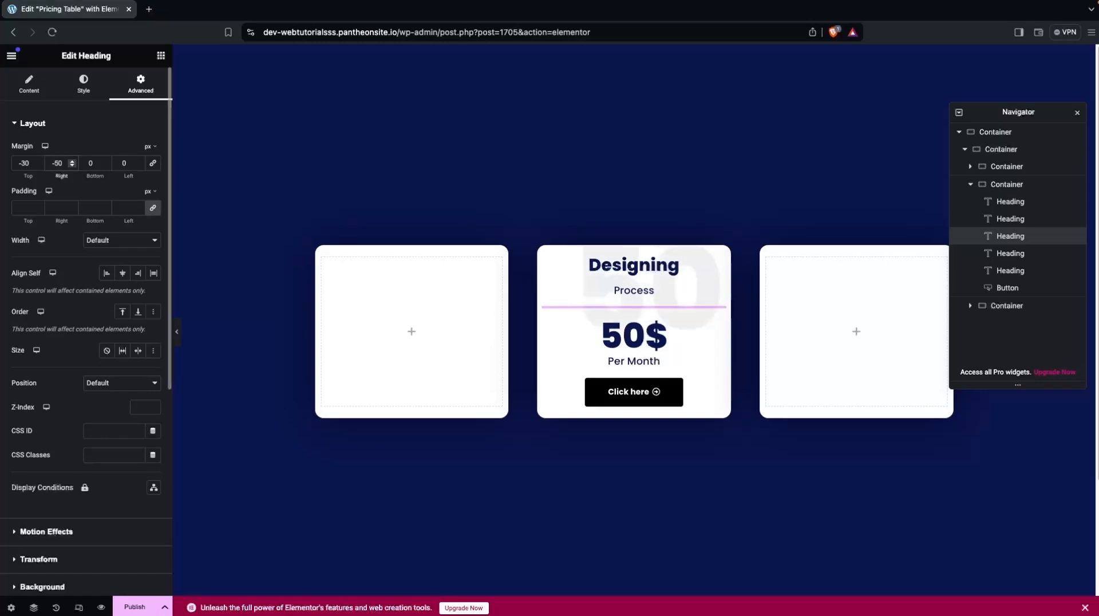
key("BackSpace")
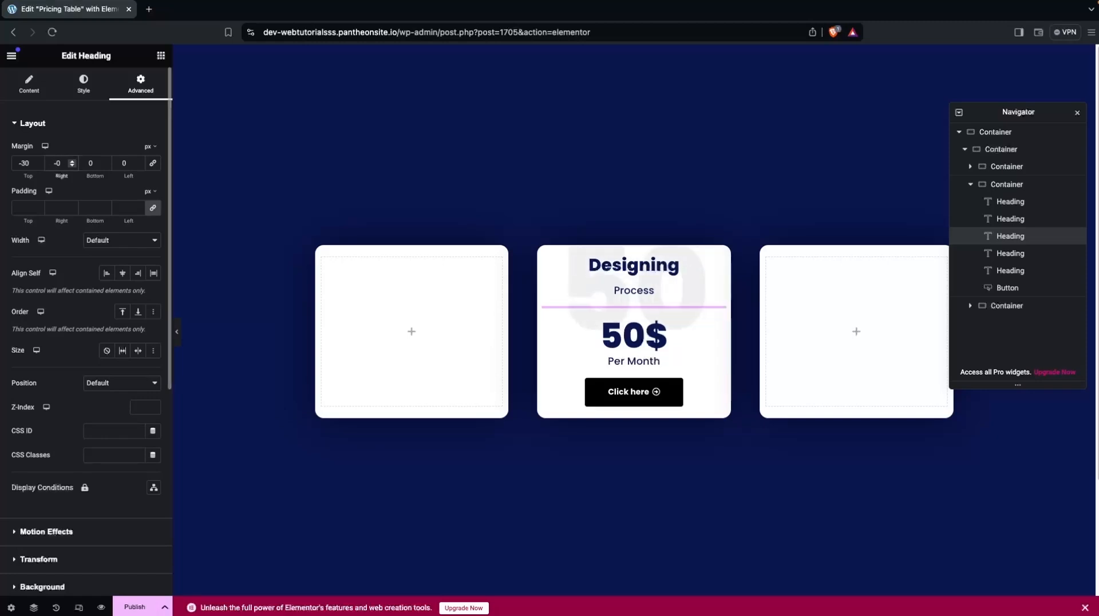
type("7")
key("BackSpace")
type("8")
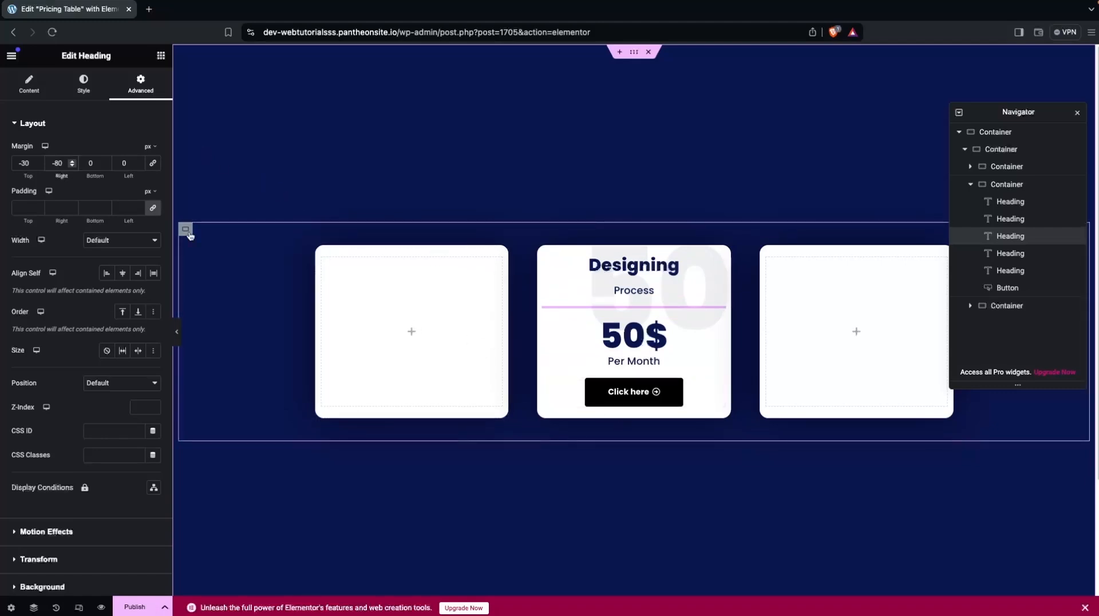
Set the border radius of the "Click here" button to 25 px on all corners
left_click(594, 398)
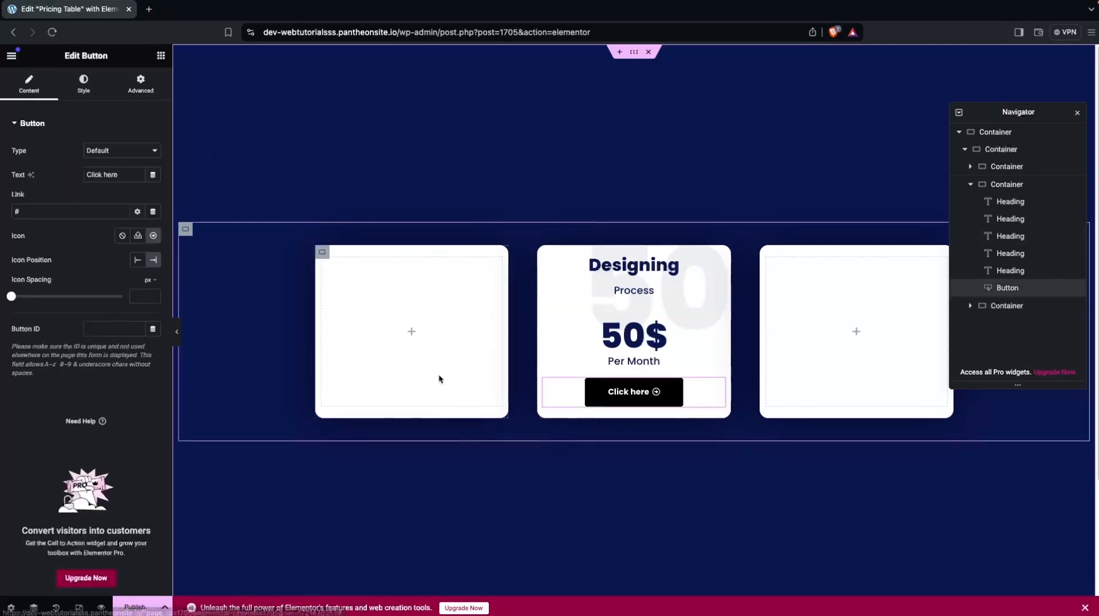
left_click(81, 86)
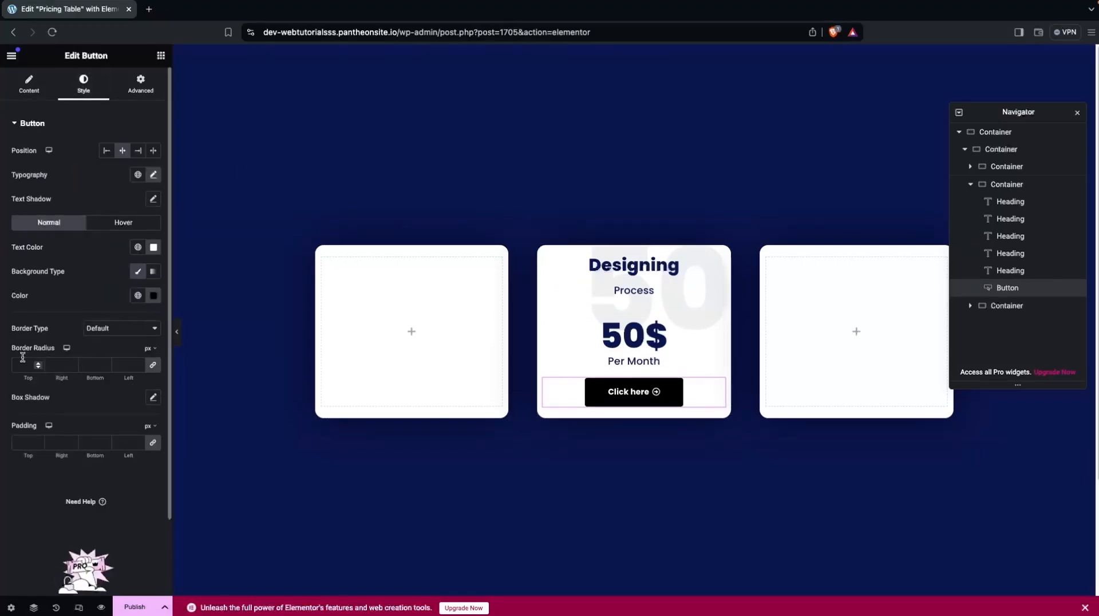
left_click(24, 364)
type("25")
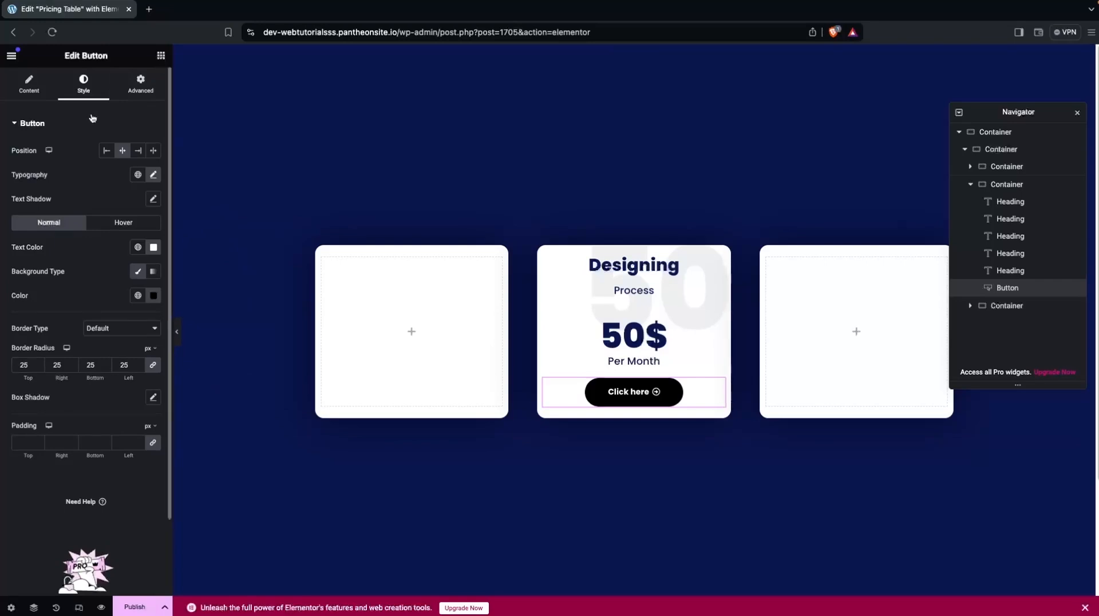
Add a text editor between "Per Month" and the button with four lines, "Service 1:" to "Service 4:", each followed by "This is what we will be doing"
left_click(160, 56)
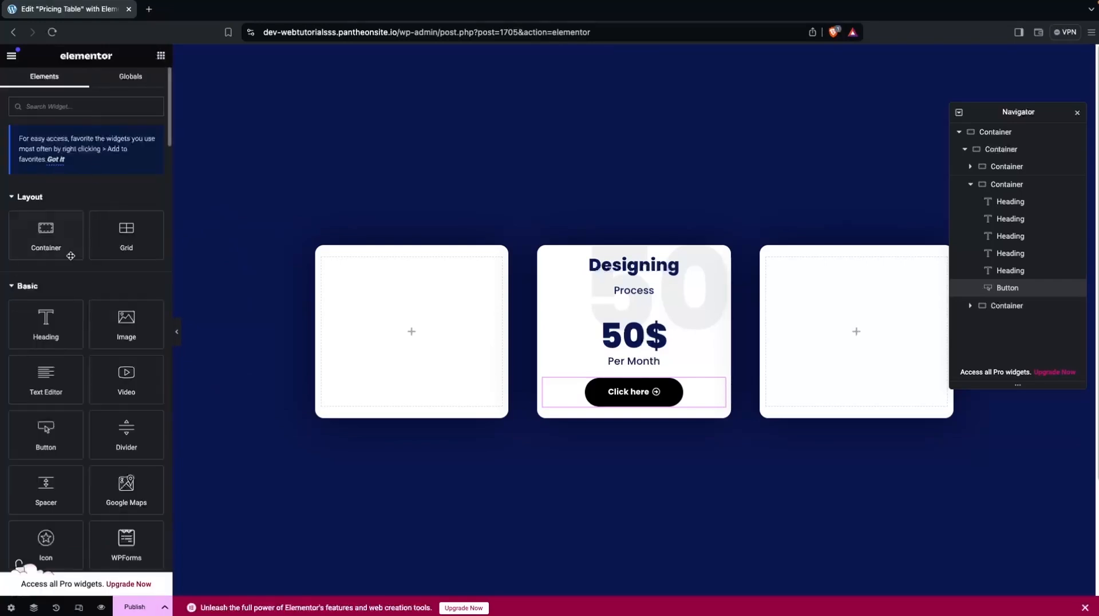
left_click_drag(46, 375, 636, 372)
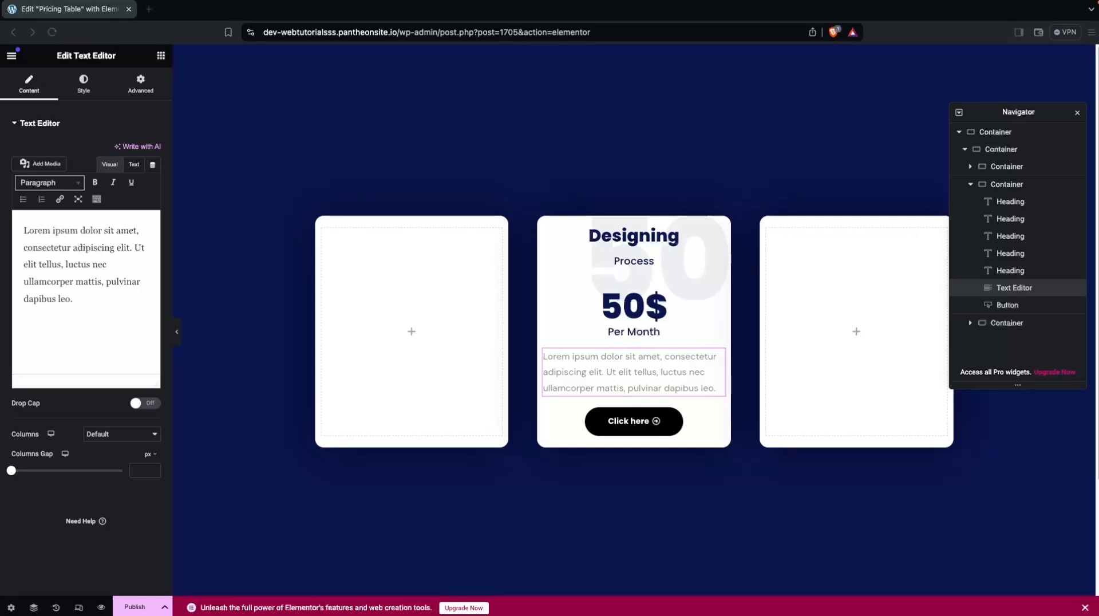
left_click(109, 336)
left_click_drag(111, 304, 9, 221)
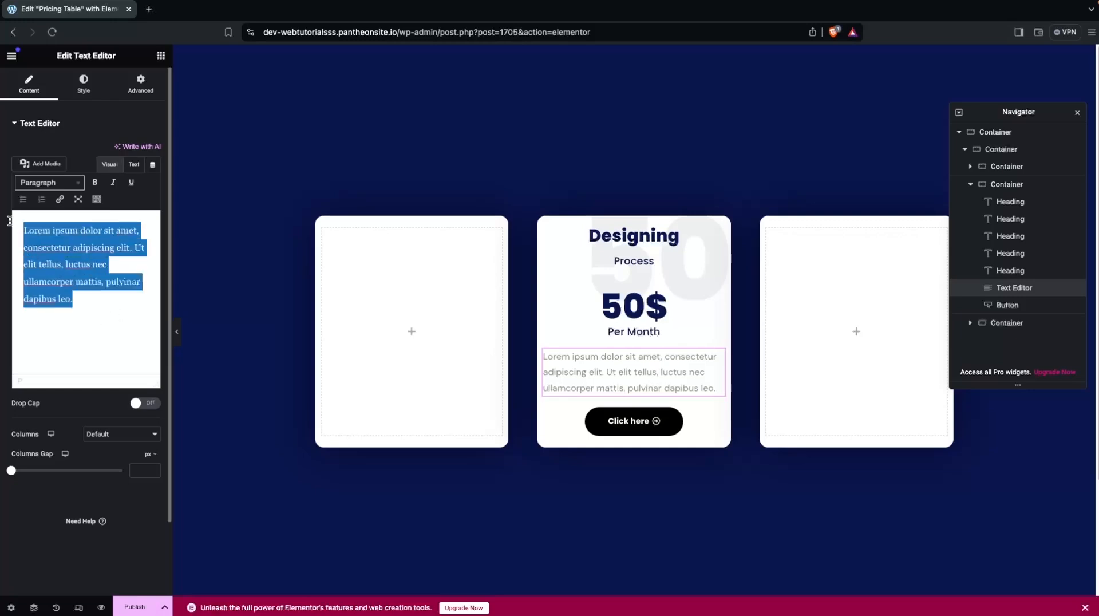
type("Service 1: This is what we will be doing Service 2: This is what we will be doing Service 3: This is what we will be doing Service 4: This is what we will be doing")
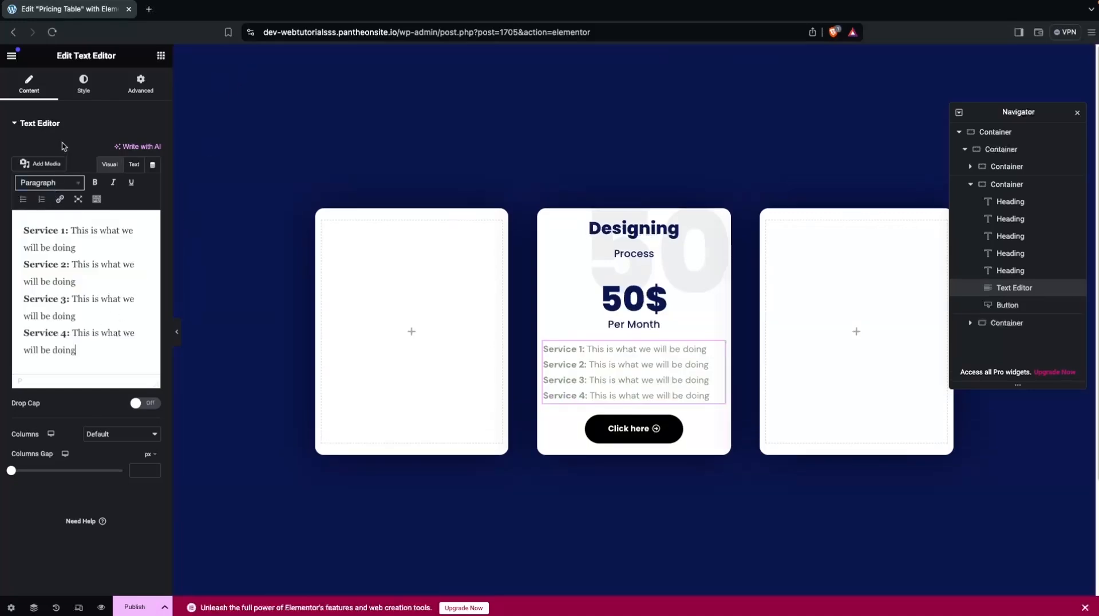
Center the services text and set its text color to #0C174E
left_click(84, 86)
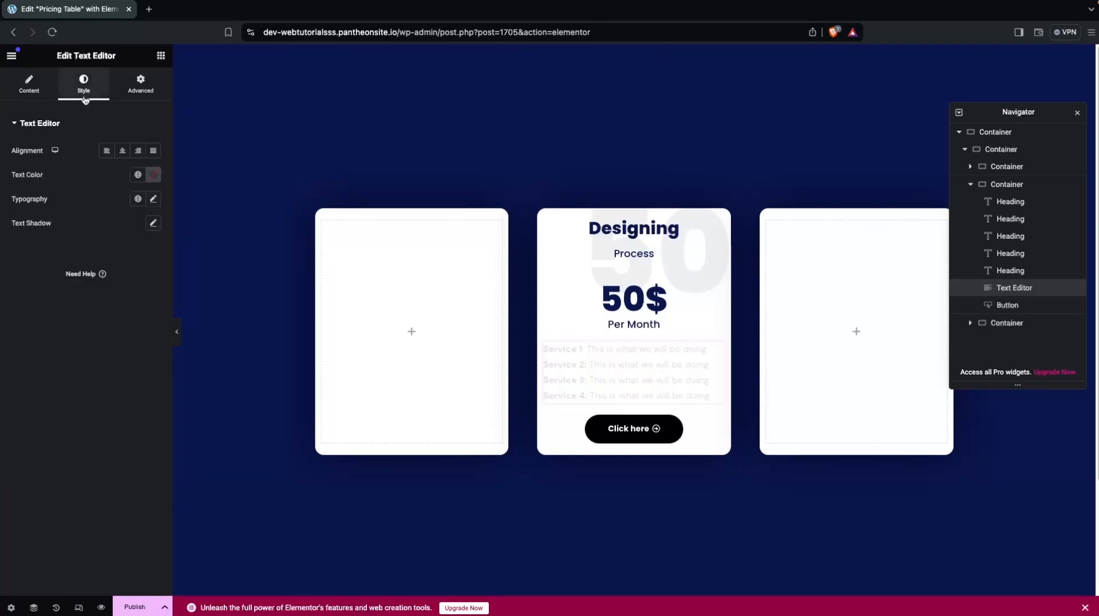
left_click(123, 152)
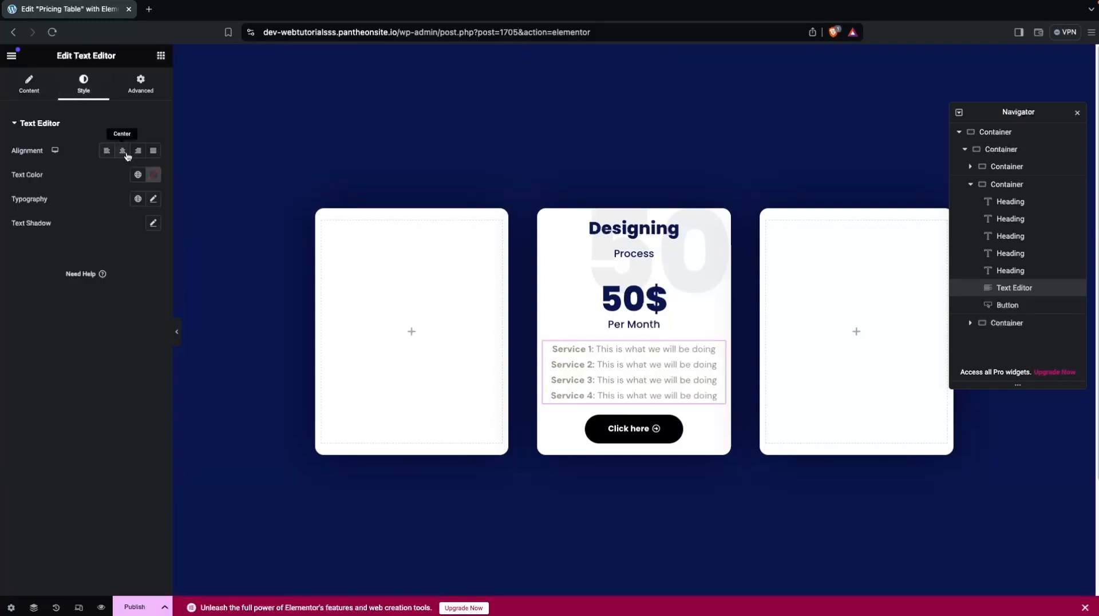
left_click(154, 174)
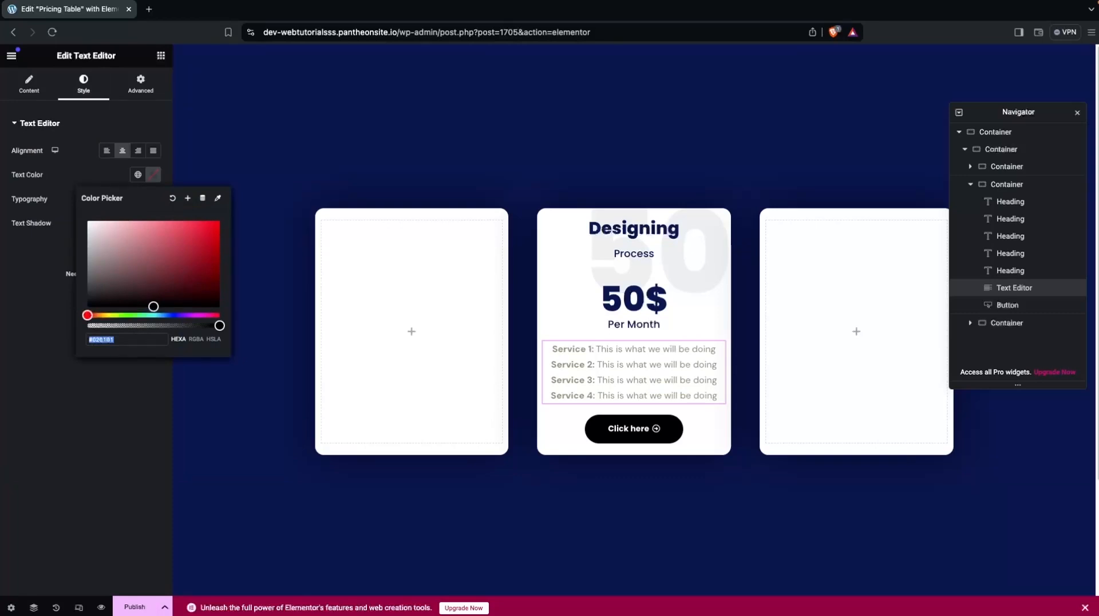
key("super+a")
type("#0C174E")
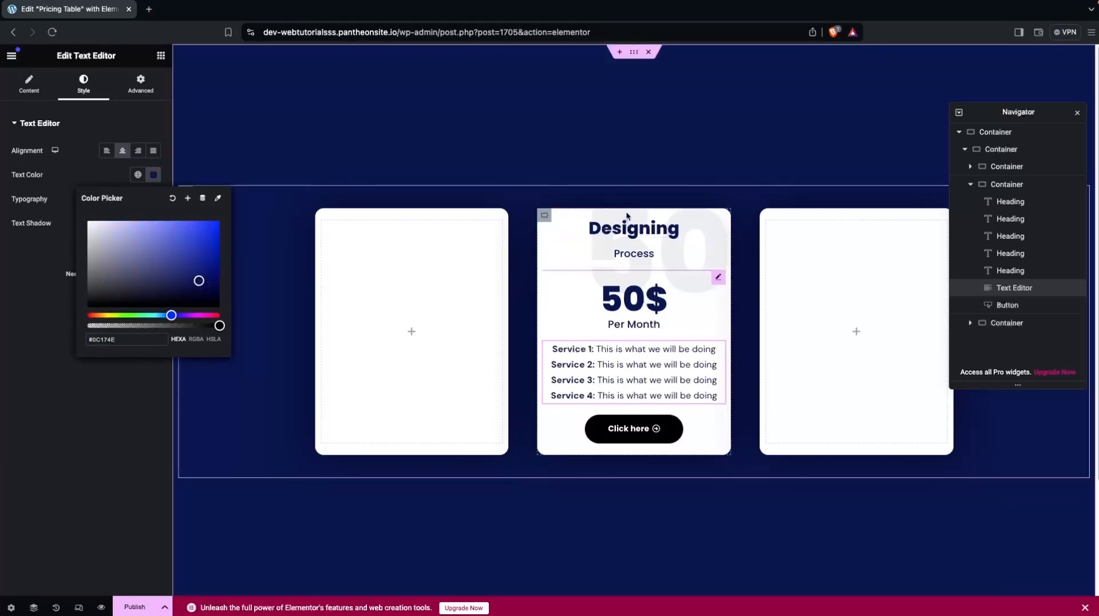
Set the top margin of the middle card's container to 60 px
left_click(545, 216)
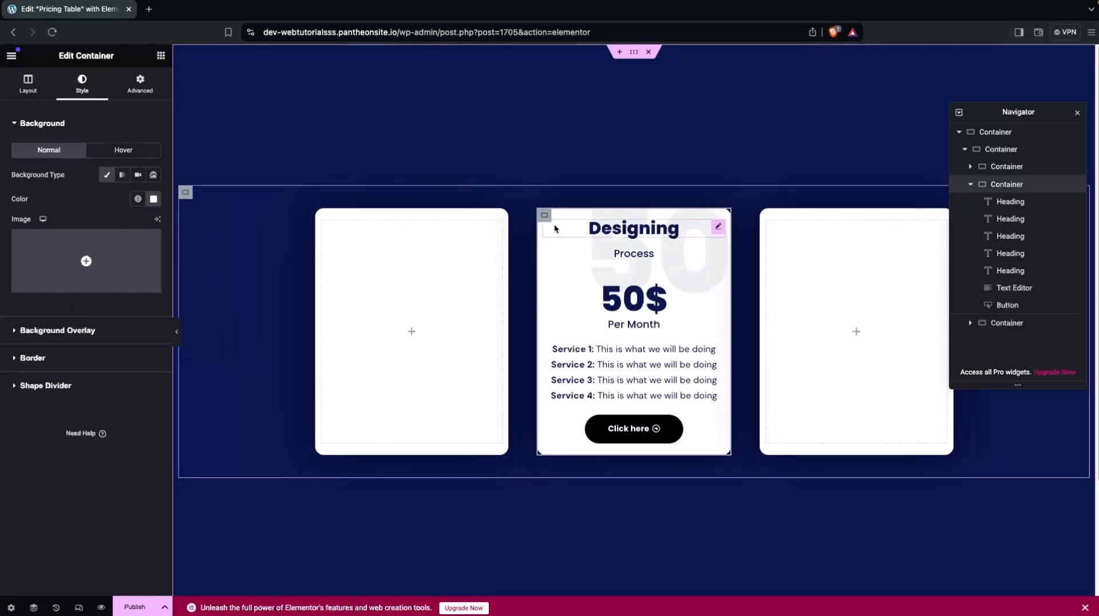
left_click(140, 87)
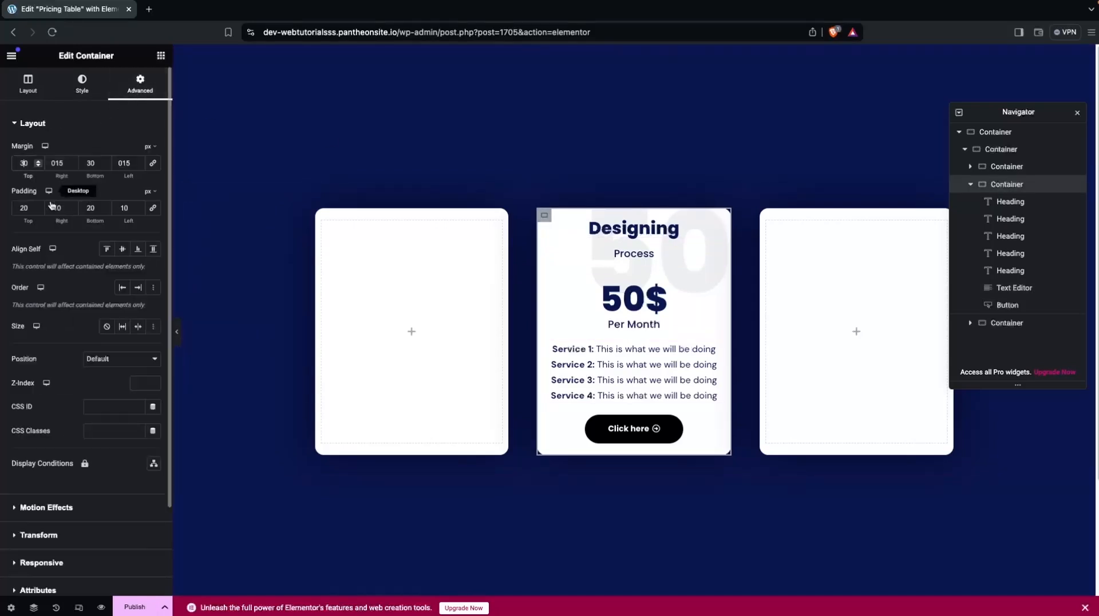
double_click(23, 163)
type("60")
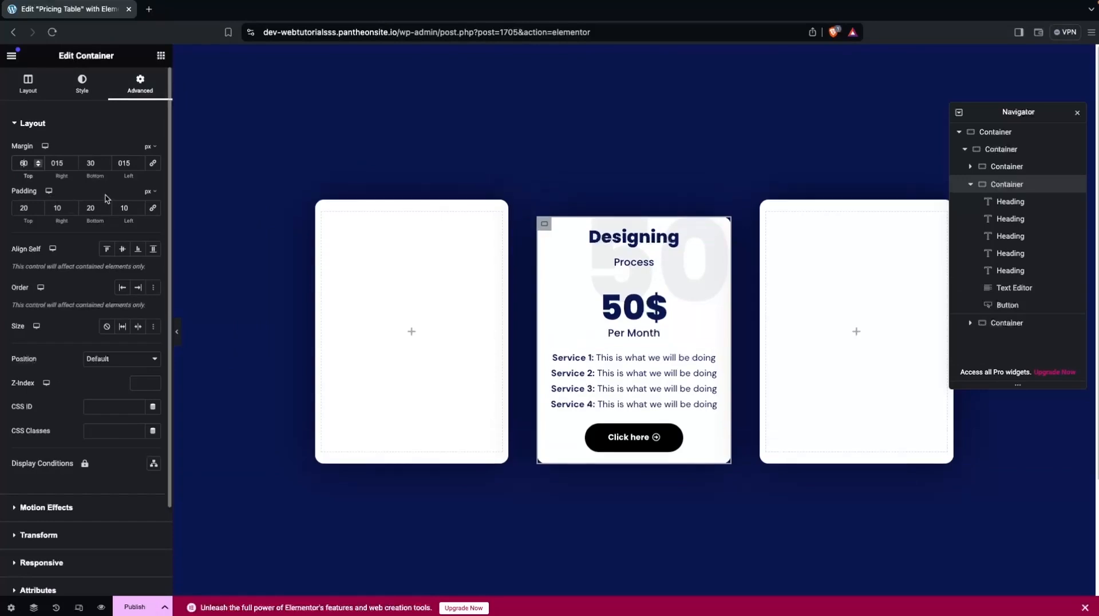
Set the middle card container's bottom margin to 60 px and its top and bottom padding to 60 px
double_click(91, 163)
type("60")
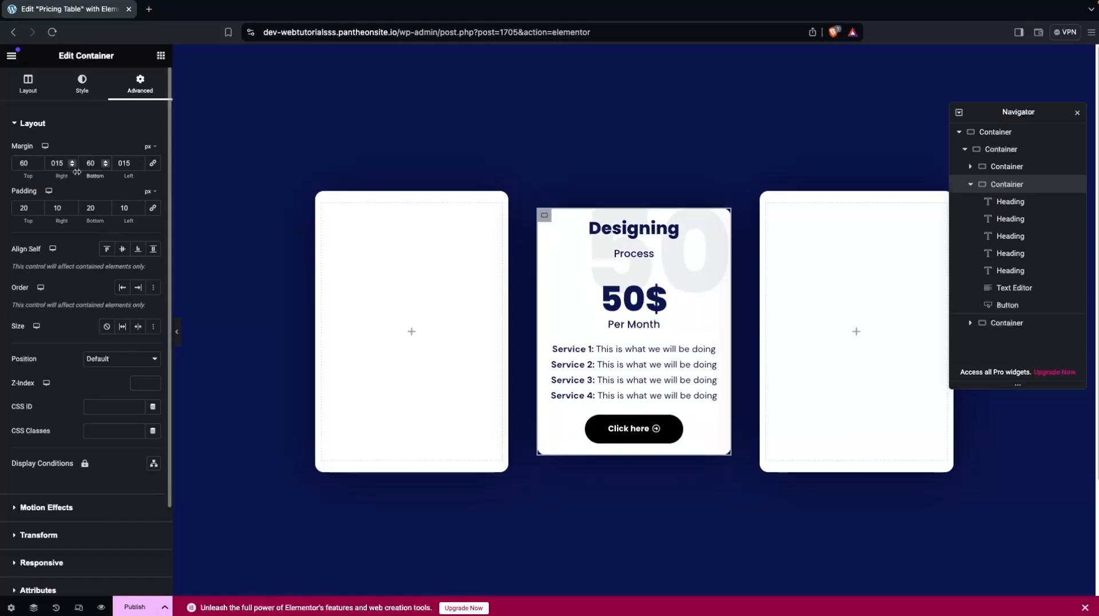
double_click(25, 209)
type("60")
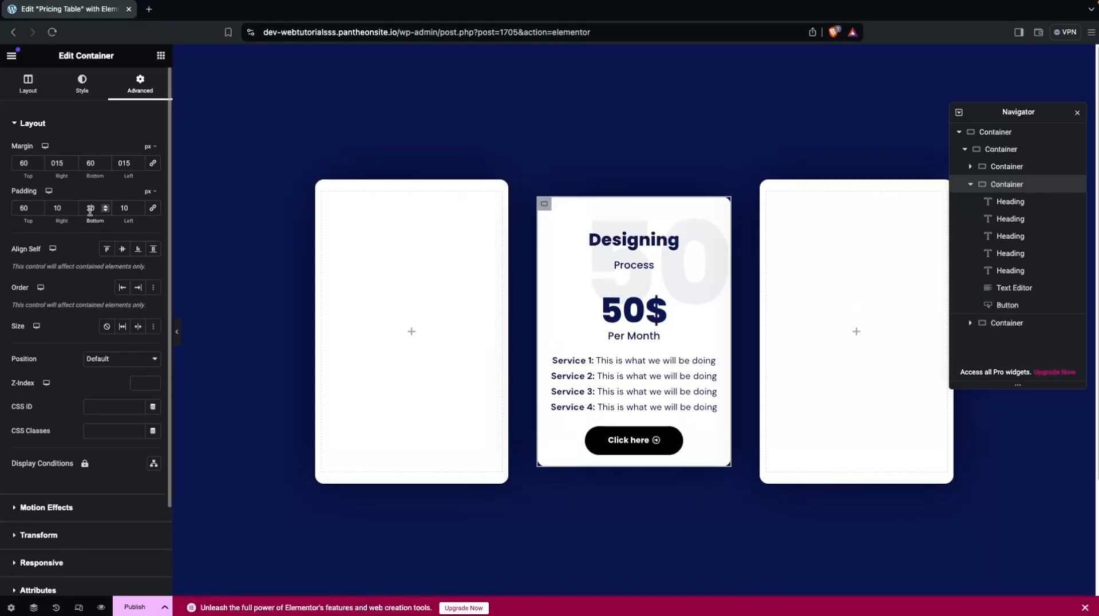
key("BackSpace")
type("6")
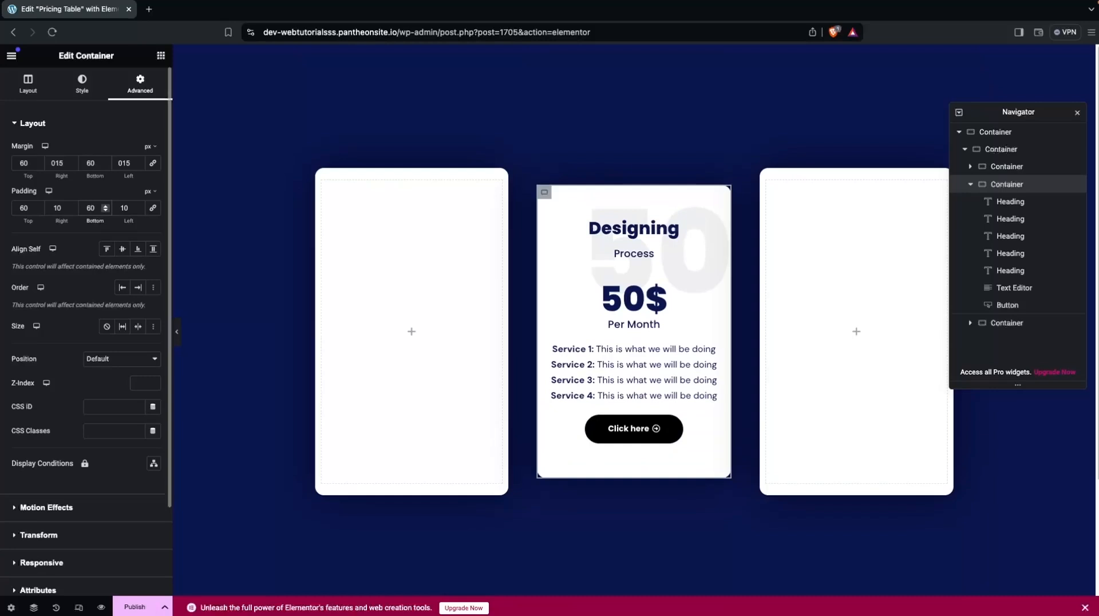
Set the top margin of the large faded "50" heading in the middle card to -70 px
left_click(568, 260)
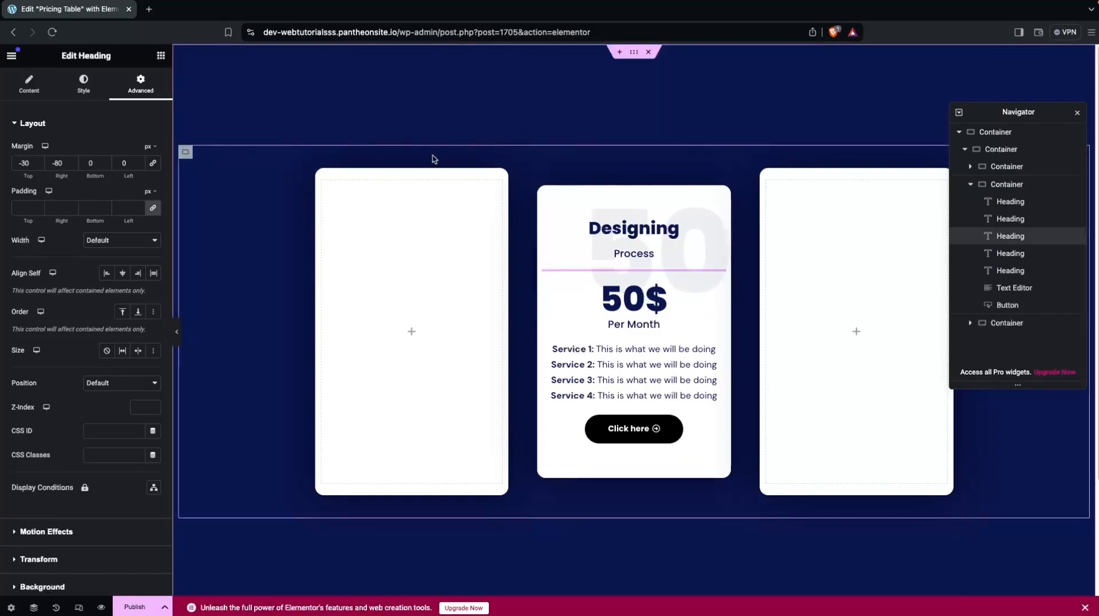
left_click(25, 164)
key("BackSpace")
type("6")
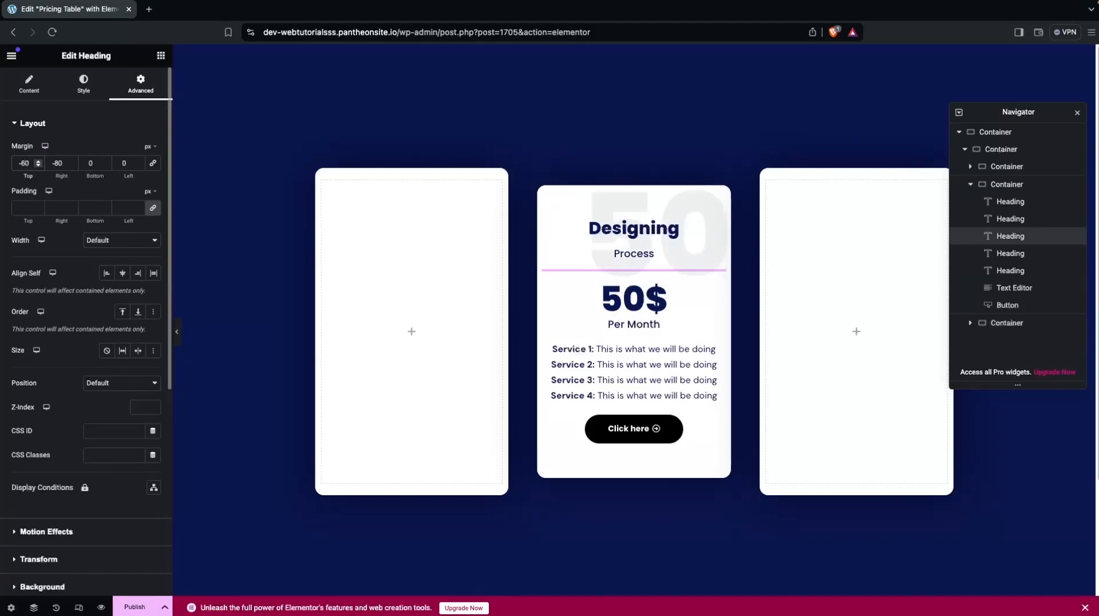
key("BackSpace")
type("7")
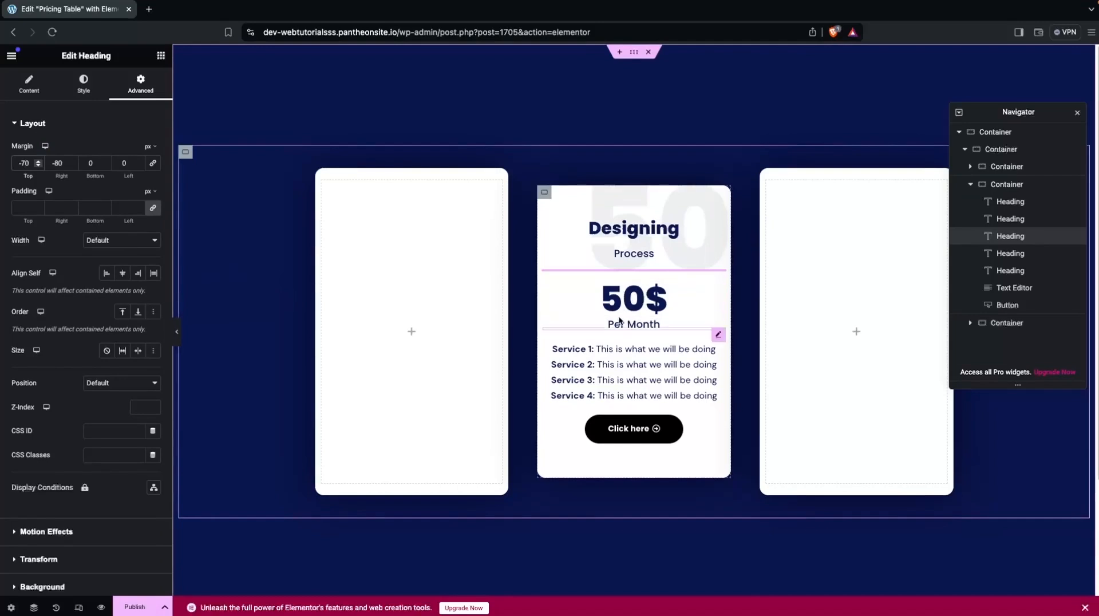
Set the line height of the services text in the middle card to 2.5 em
left_click(611, 350)
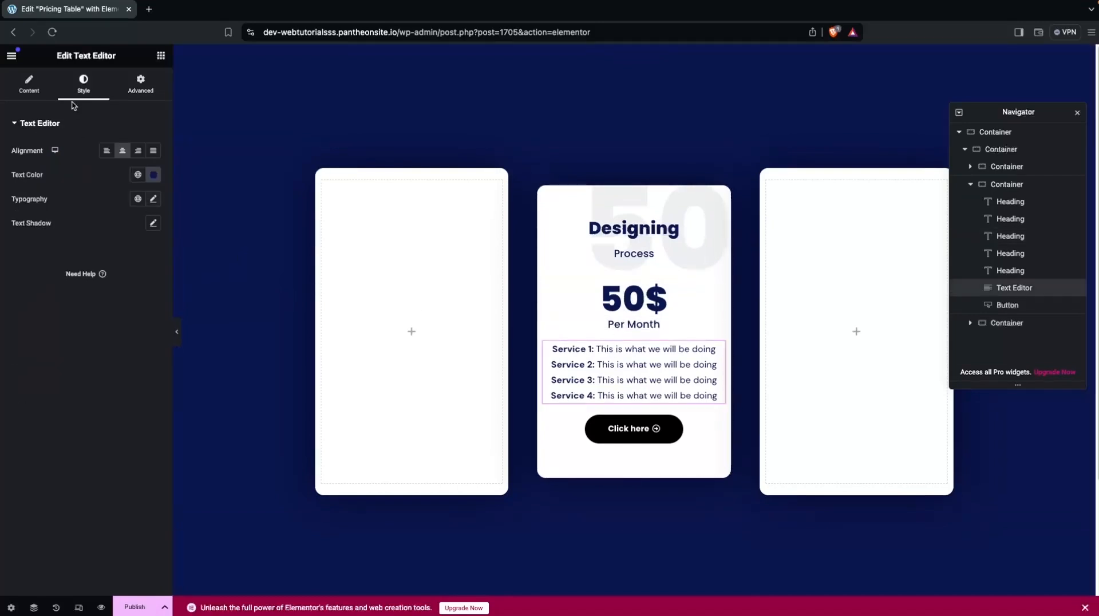
left_click(153, 200)
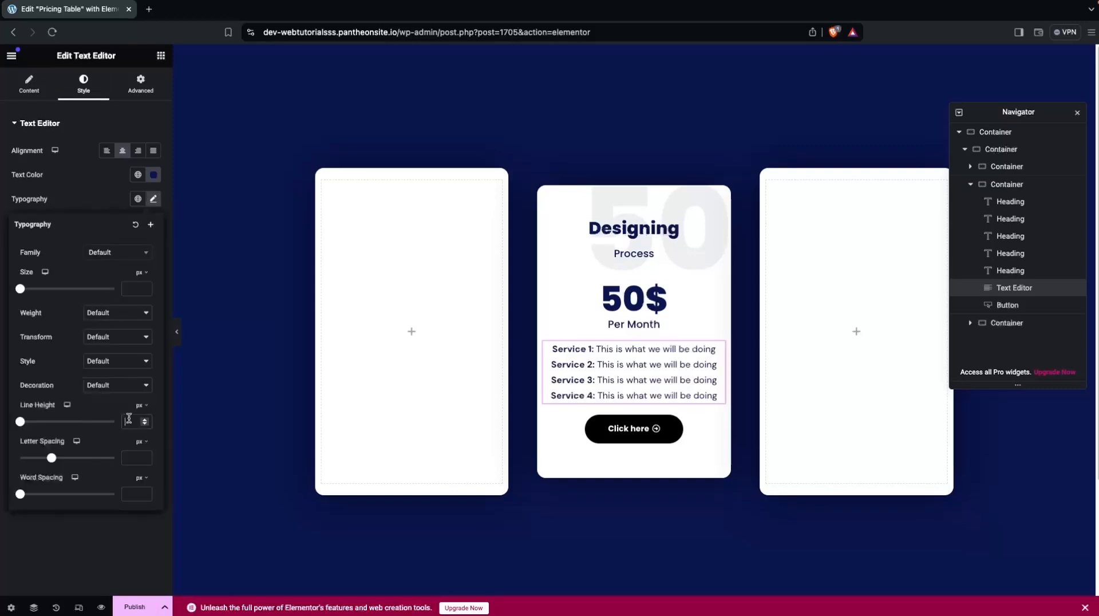
left_click(147, 406)
left_click(139, 422)
type("2.5")
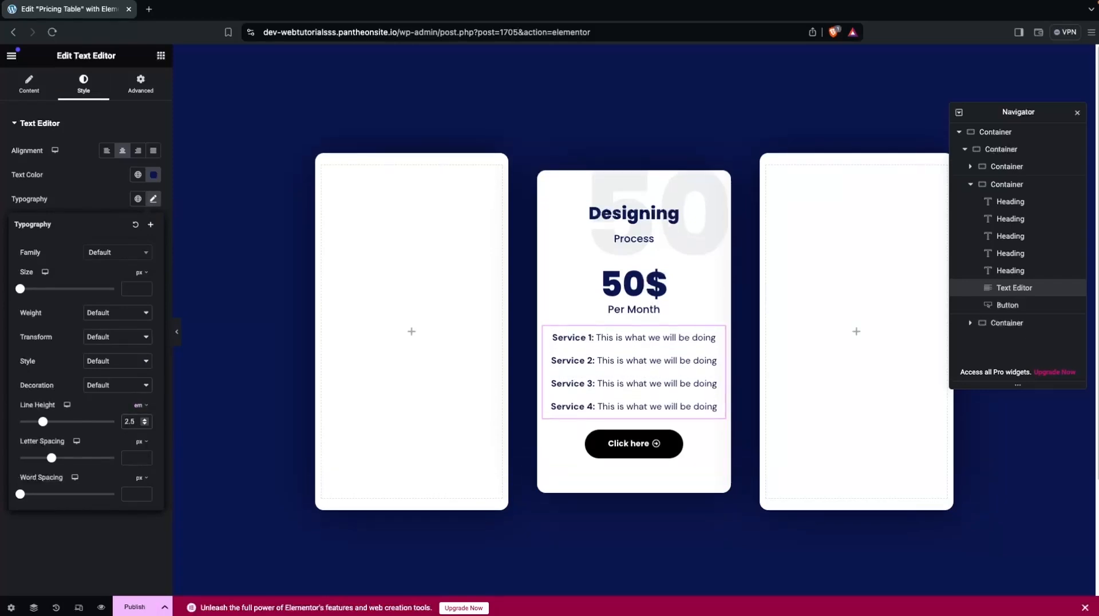
left_click(564, 361)
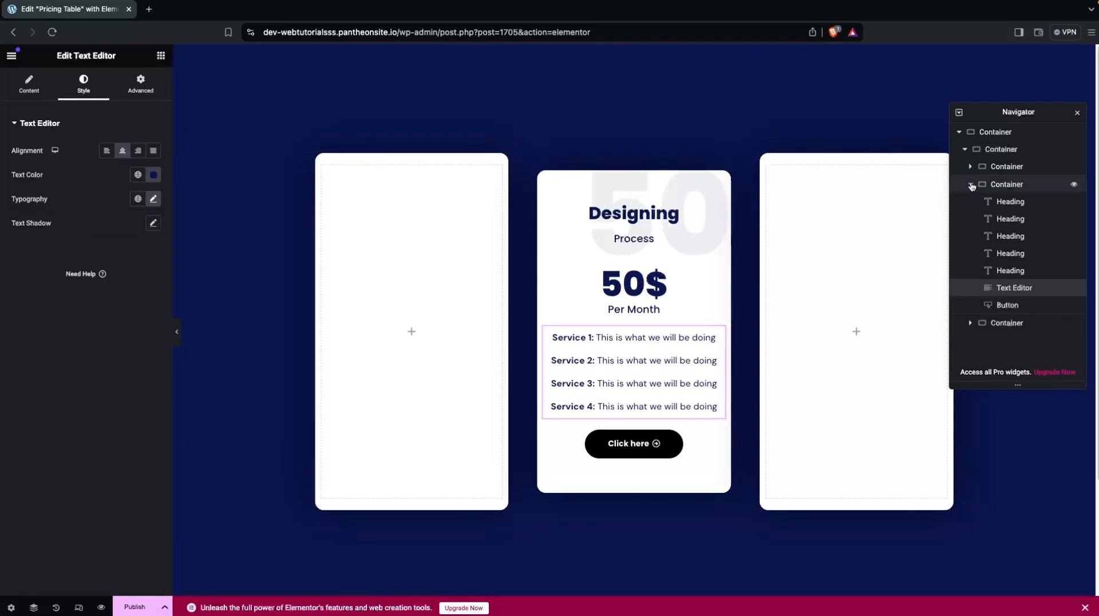
Duplicate the finished middle card twice and delete the two empty side cards, leaving three identical cards
left_click(971, 186)
right_click(996, 185)
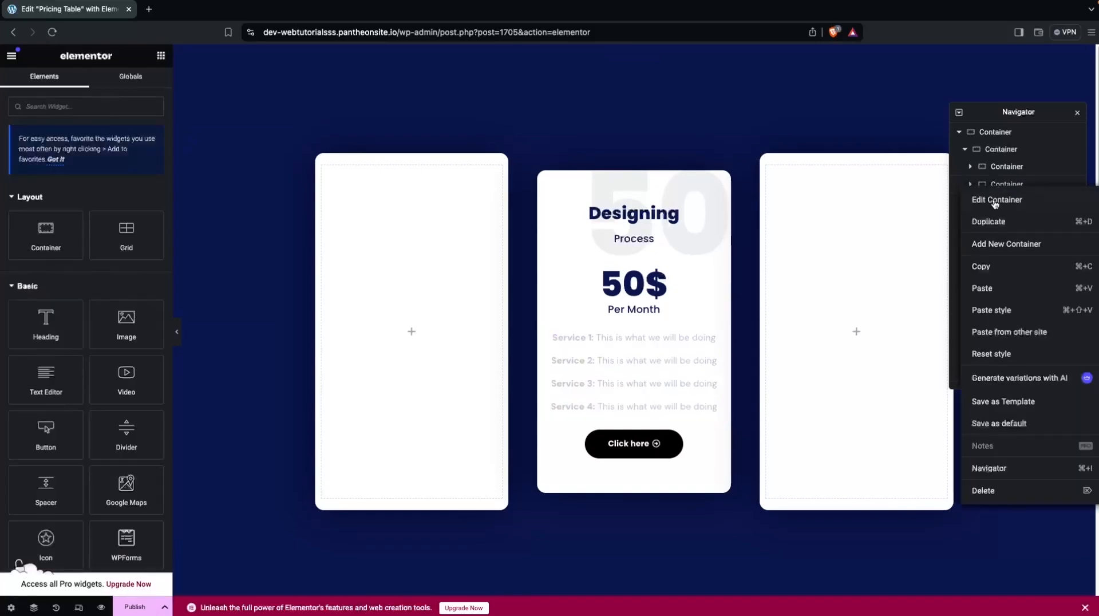
left_click(995, 223)
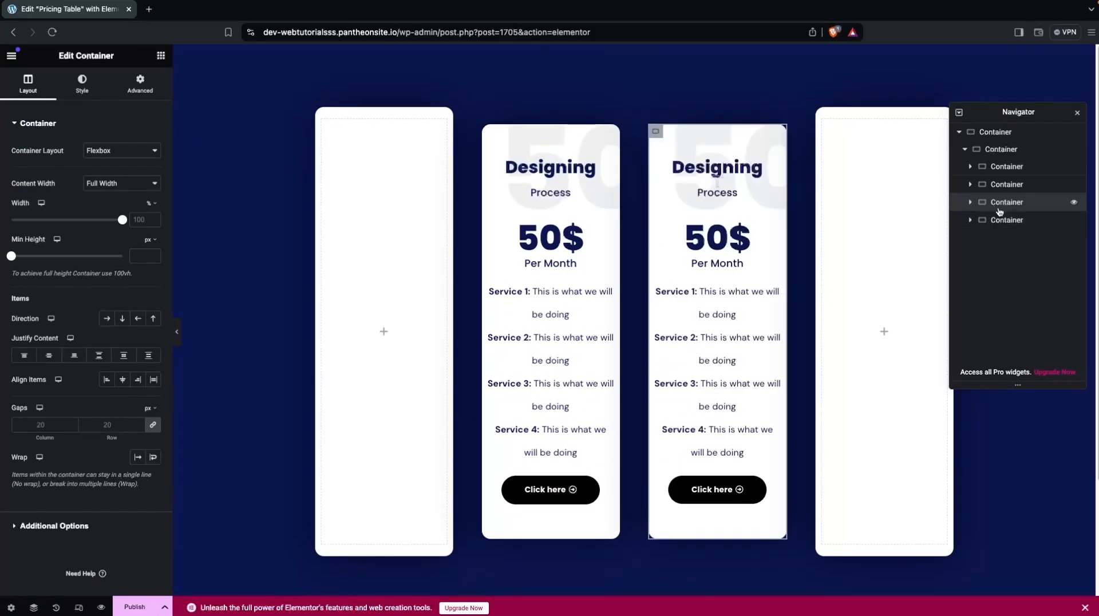
right_click(1000, 215)
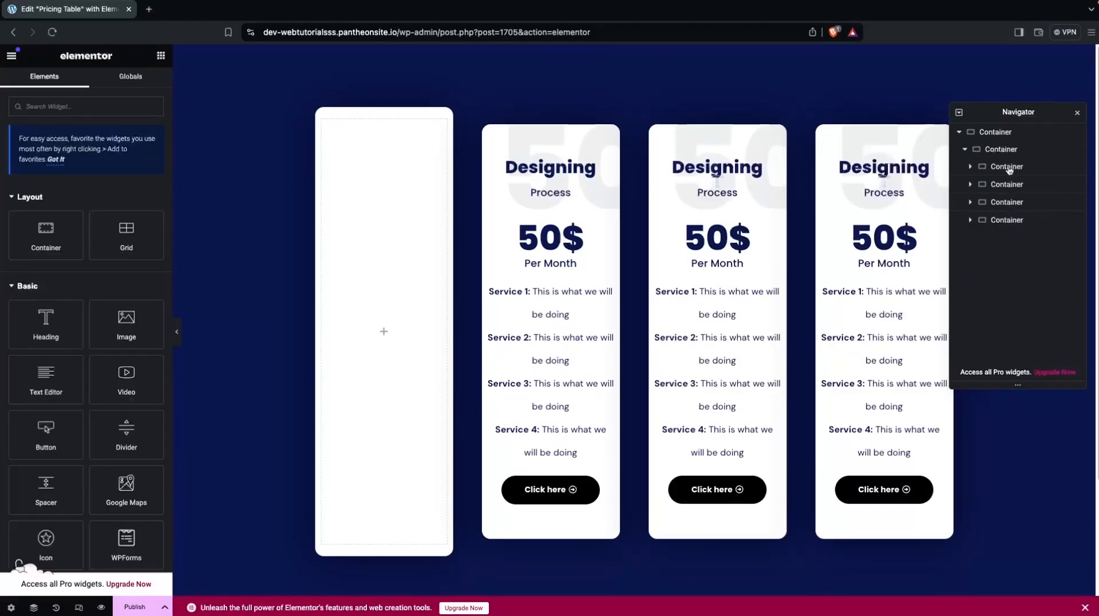
right_click(1008, 170)
left_click(978, 471)
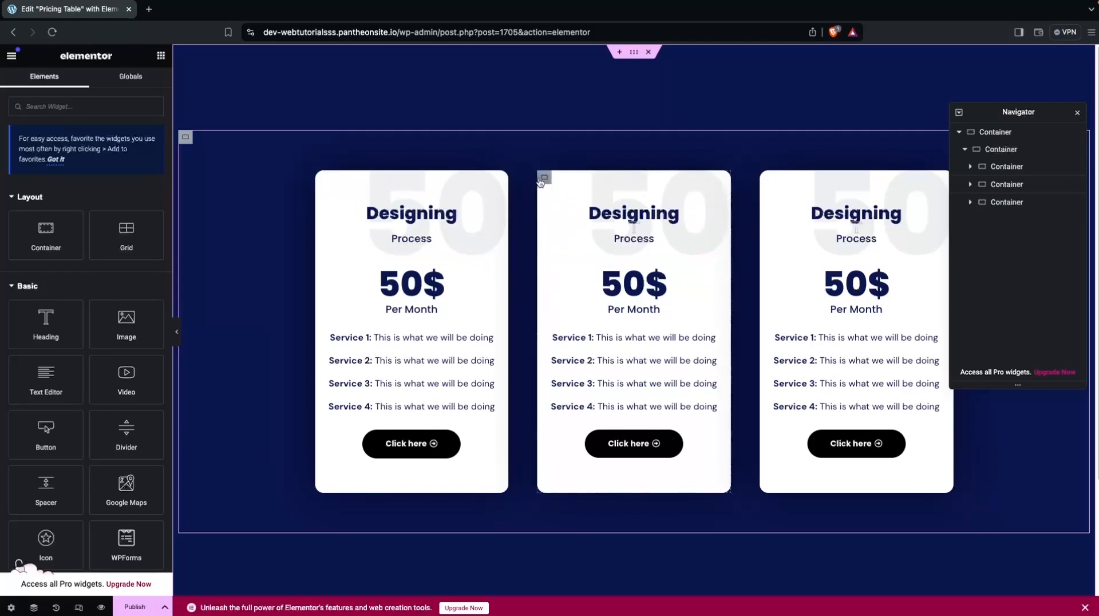
Give the middle card a gradient background with first color #F2275A and second color #0C174A
left_click(542, 179)
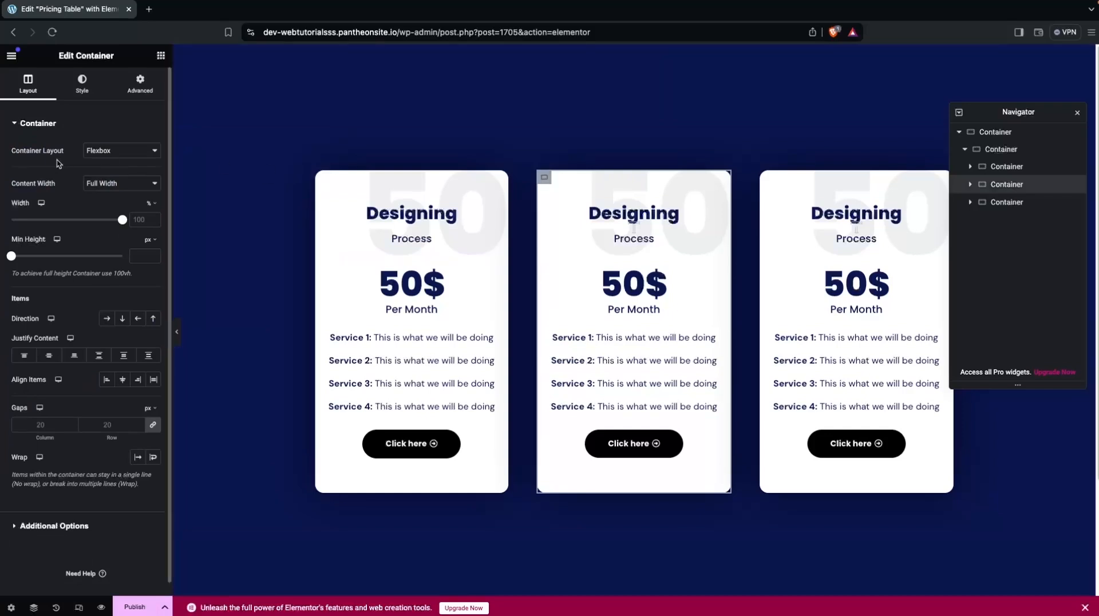
left_click(89, 82)
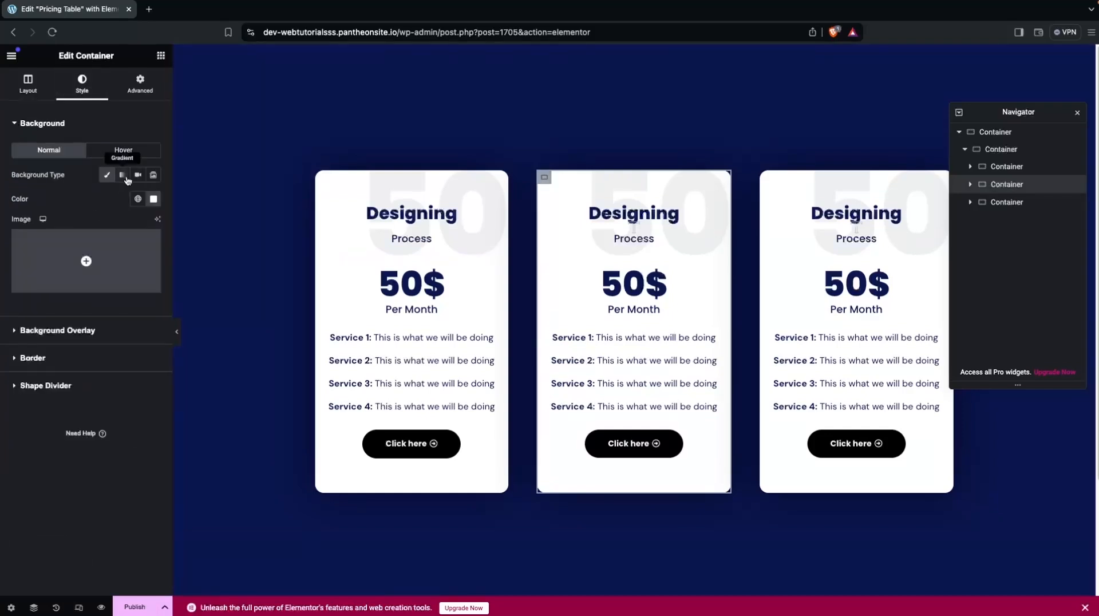
left_click(123, 175)
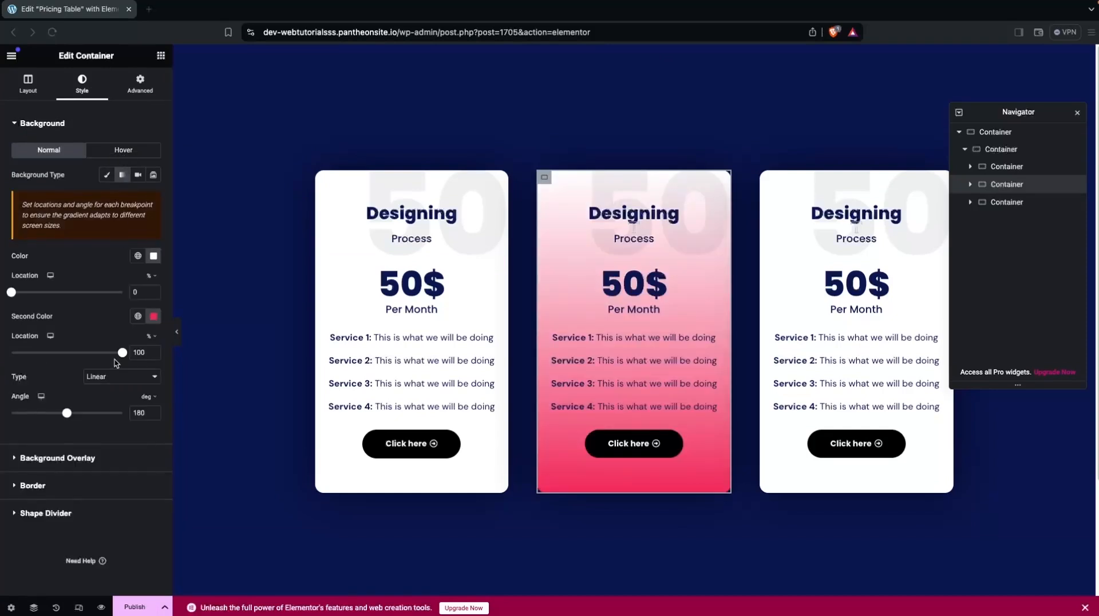
left_click(152, 256)
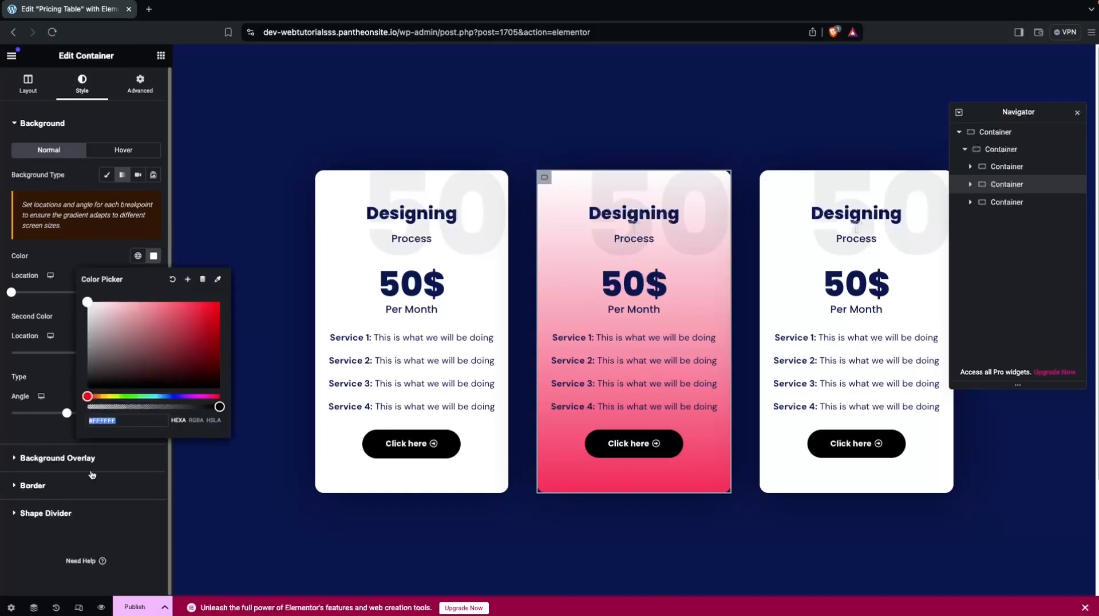
type("#F2275A")
left_click(95, 264)
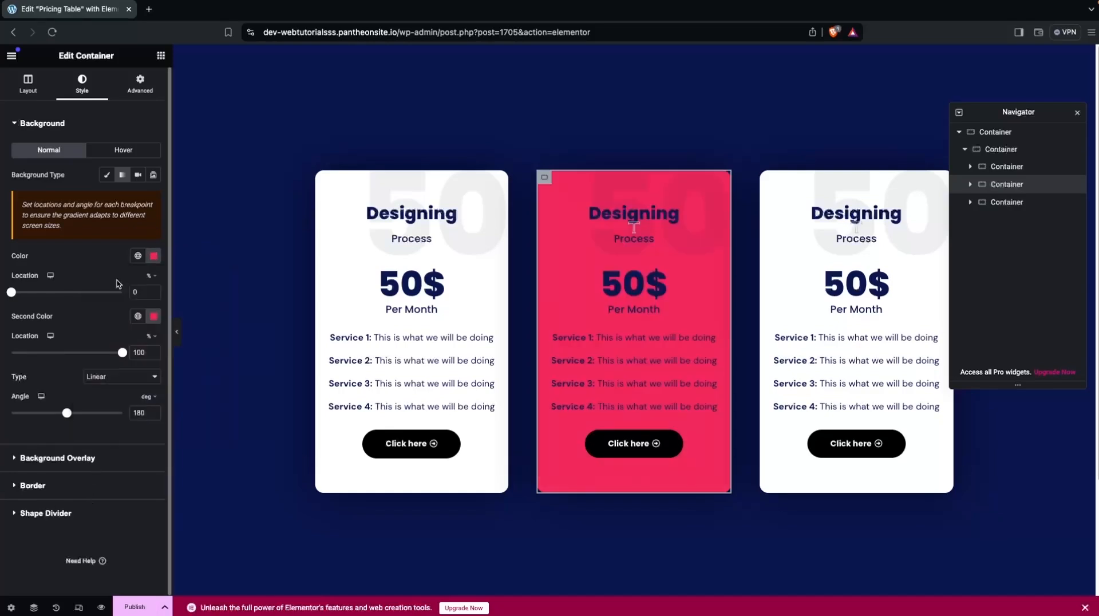
left_click(155, 317)
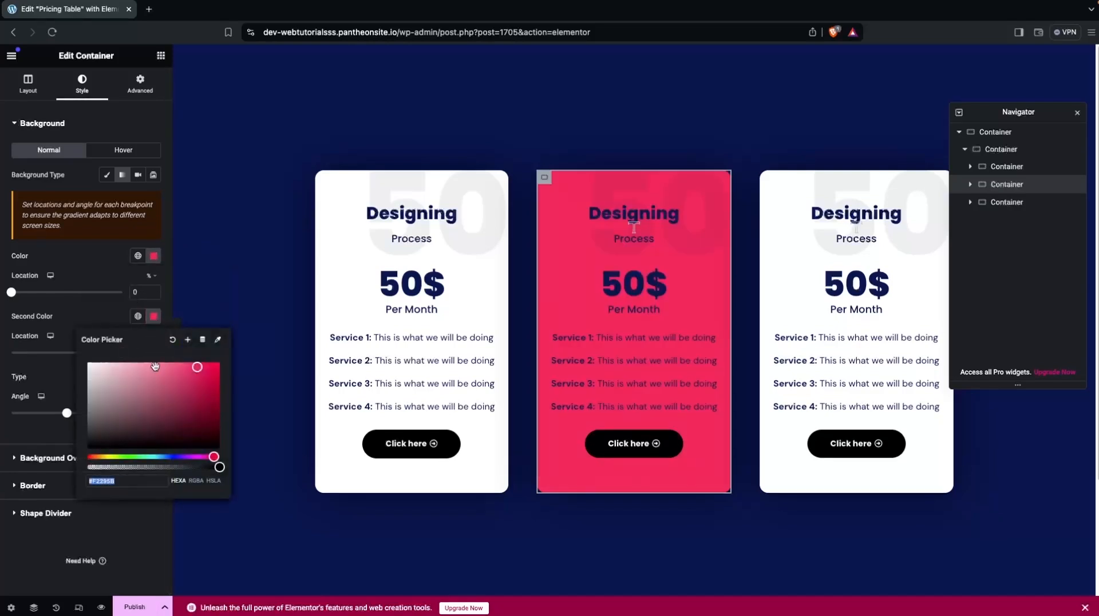
type("#0C174A")
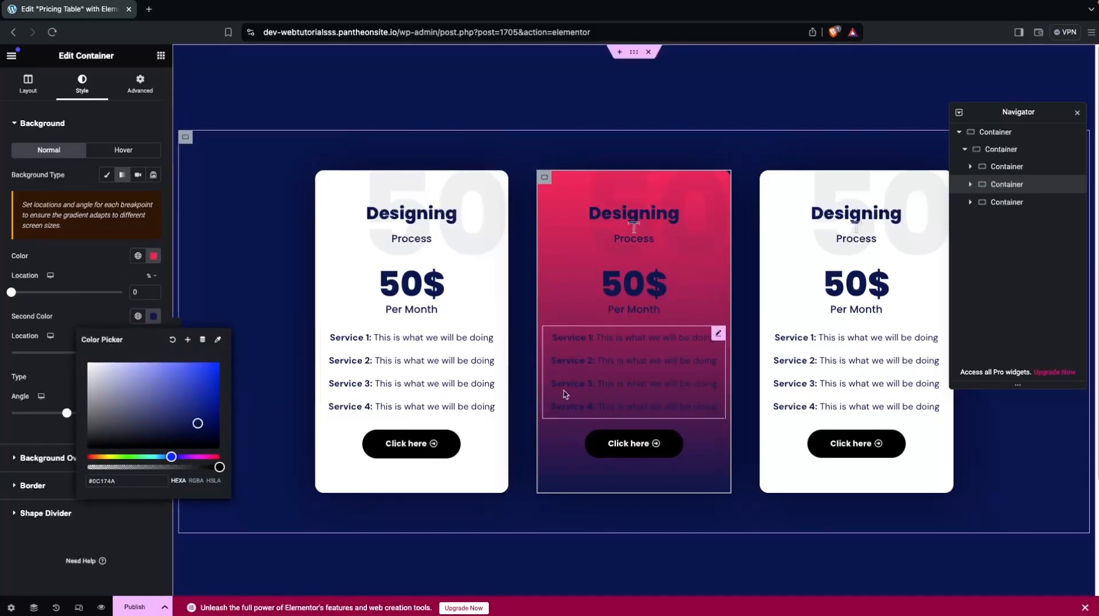
Set the text color of the middle card's services text to #FDFDFD
left_click(624, 364)
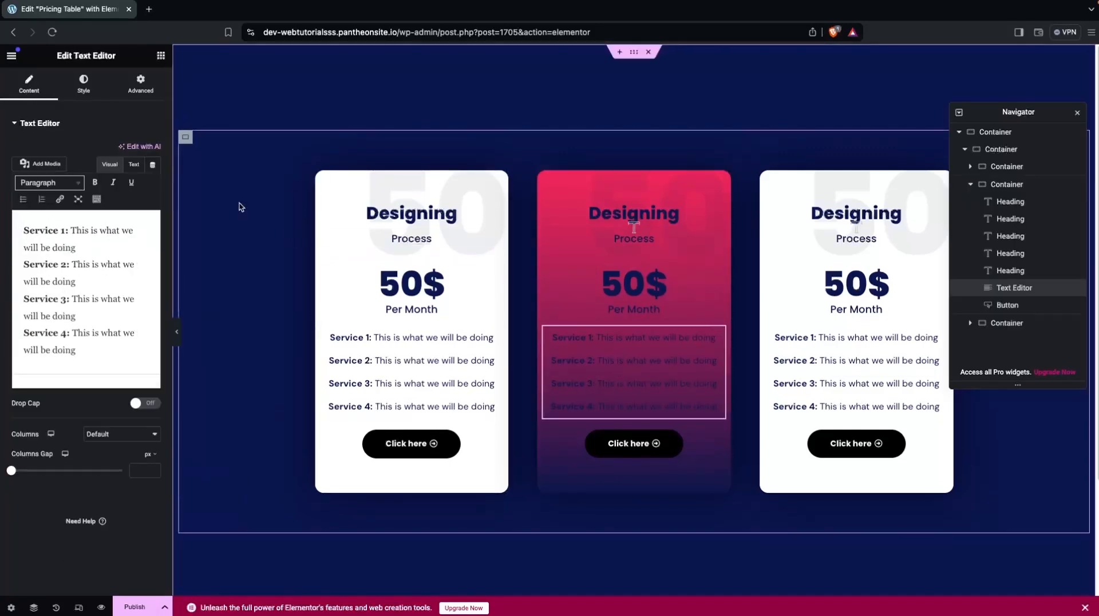
left_click(83, 86)
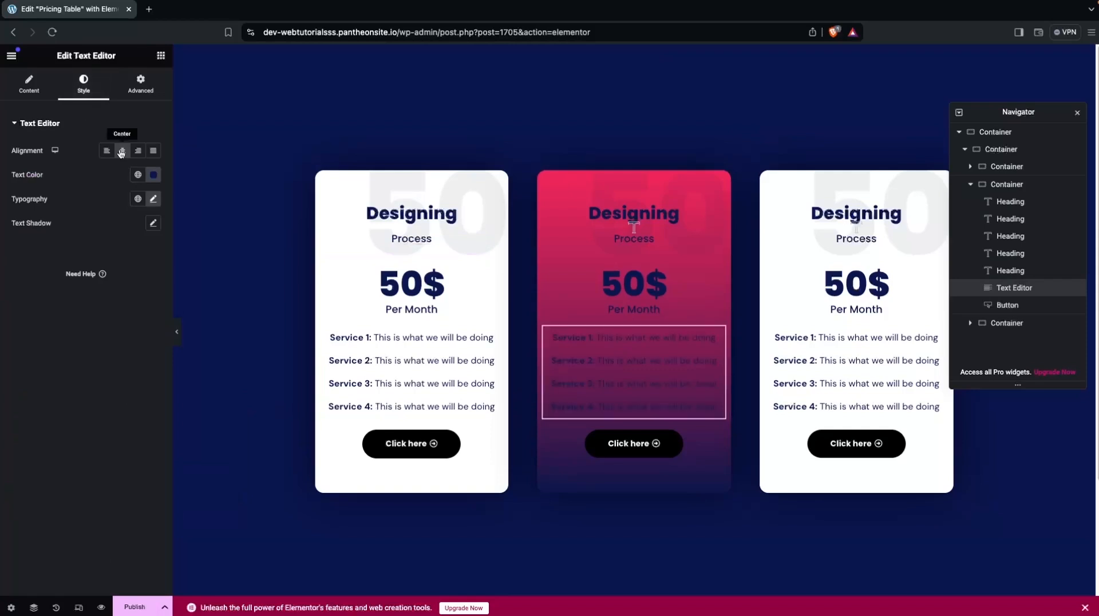
left_click(152, 175)
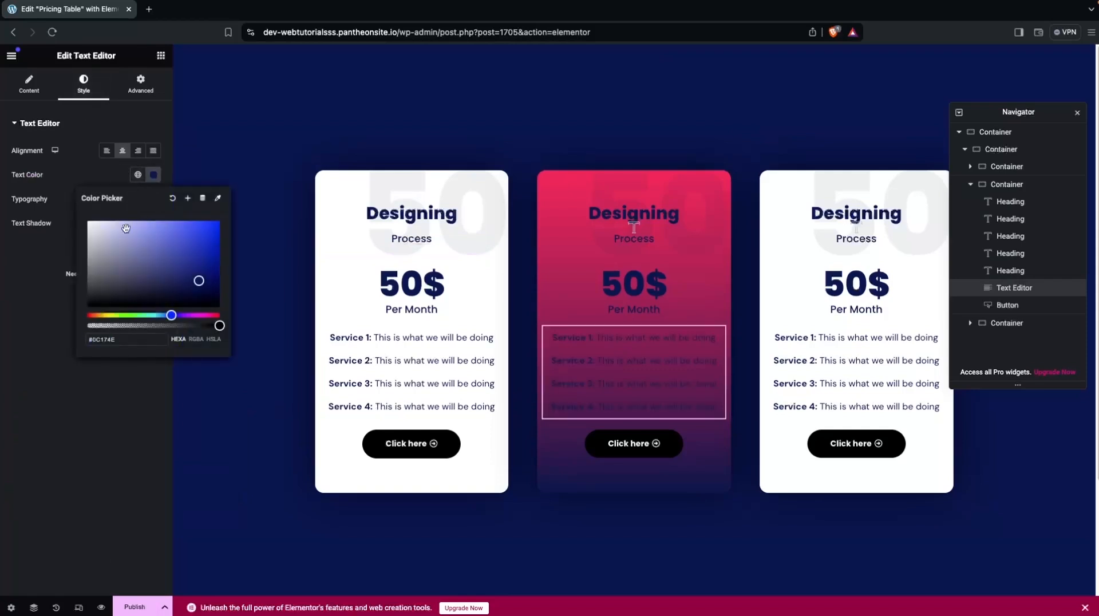
left_click_drag(124, 228, 84, 226)
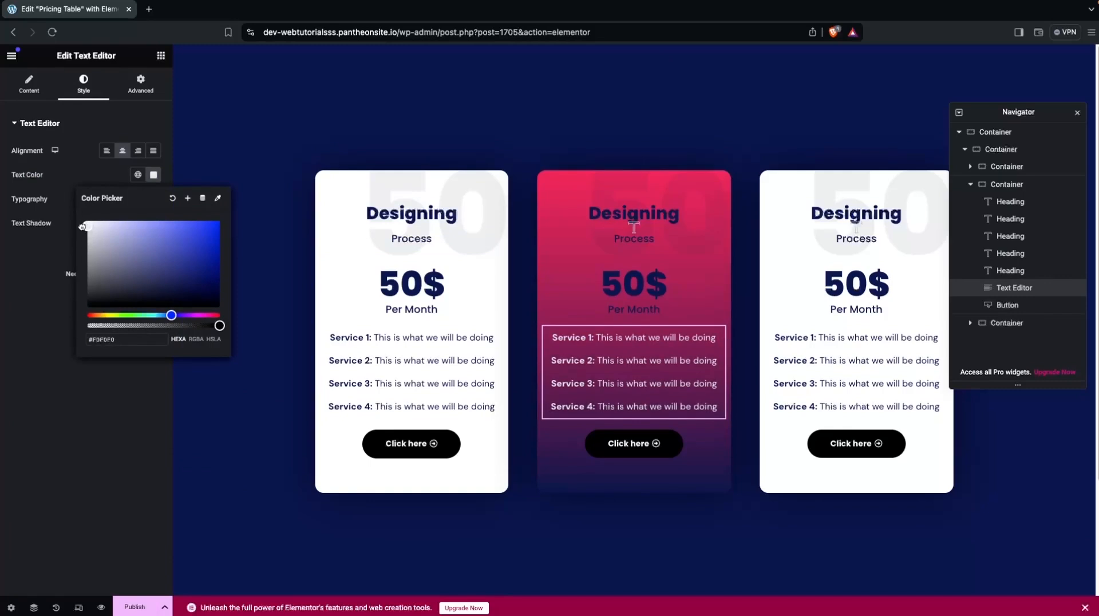
Set the text color of the "50$" and "Per Month" headings in the middle card to white
left_click(664, 291)
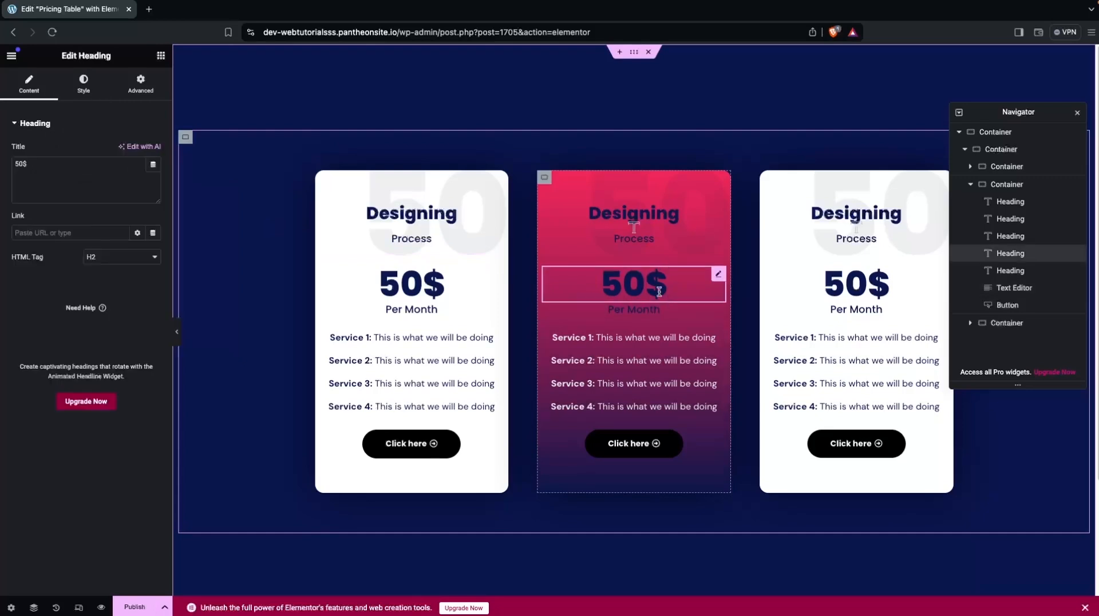
left_click(84, 83)
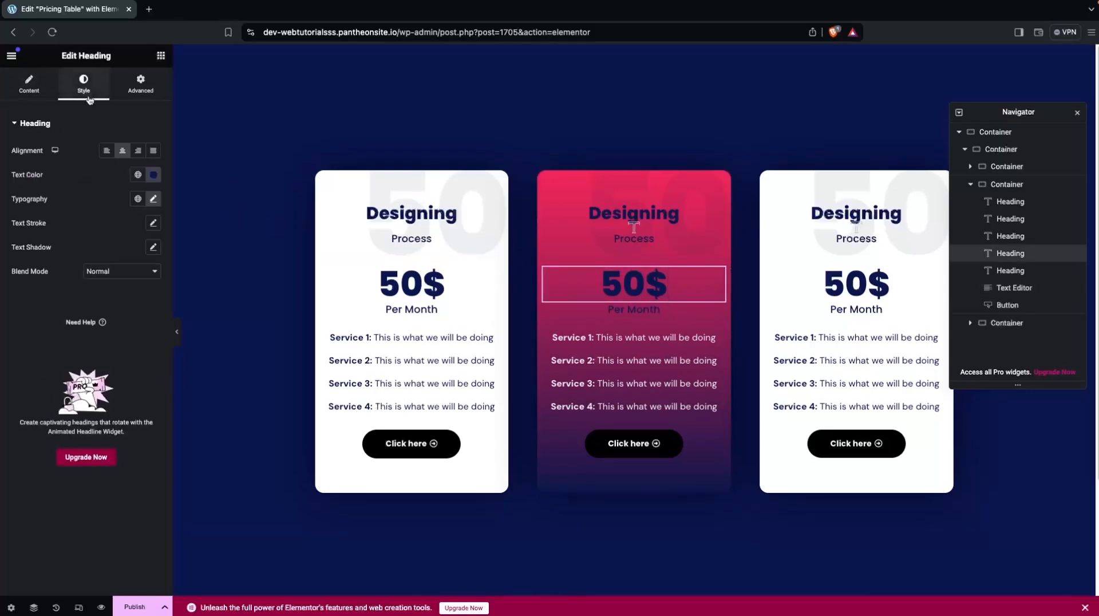
left_click(156, 177)
left_click(88, 222)
left_click(663, 313)
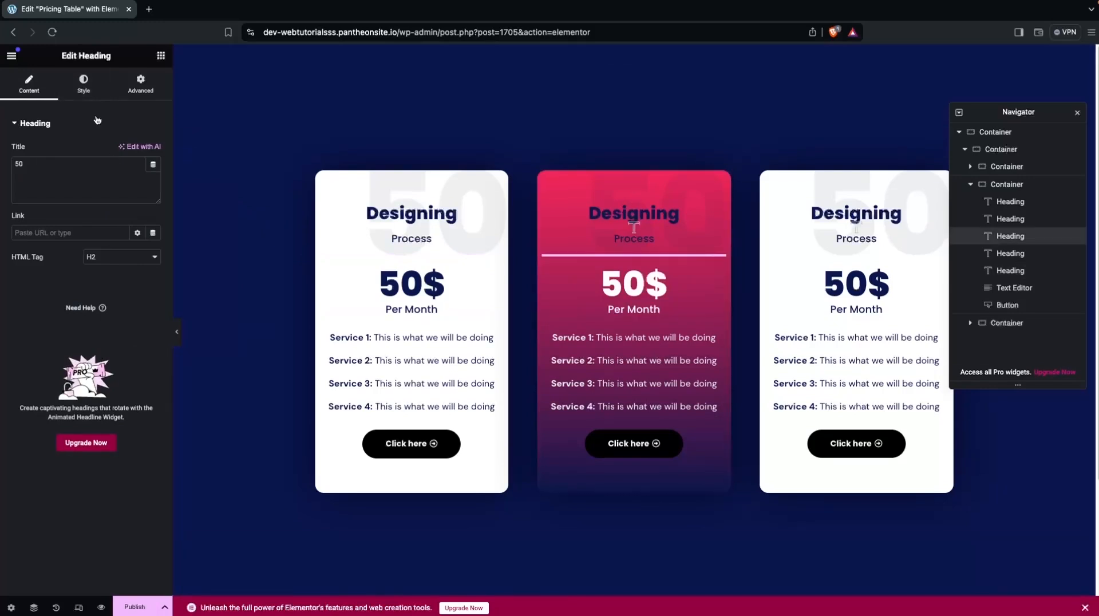
Set the text color of the large faded "50" heading in the middle card to translucent white, #FFFFFF17
left_click(83, 86)
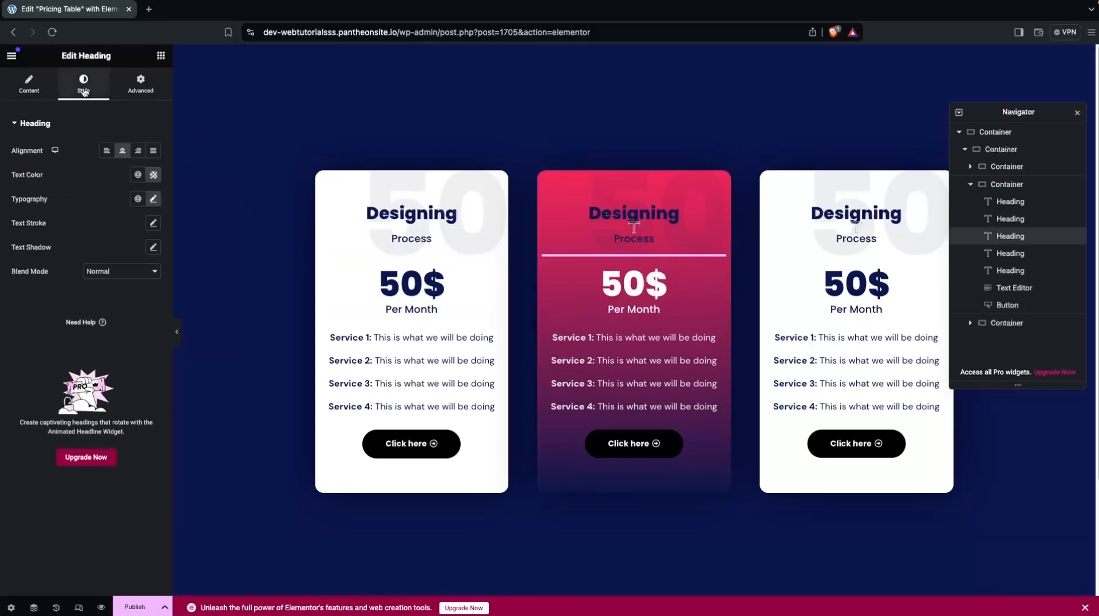
left_click(154, 174)
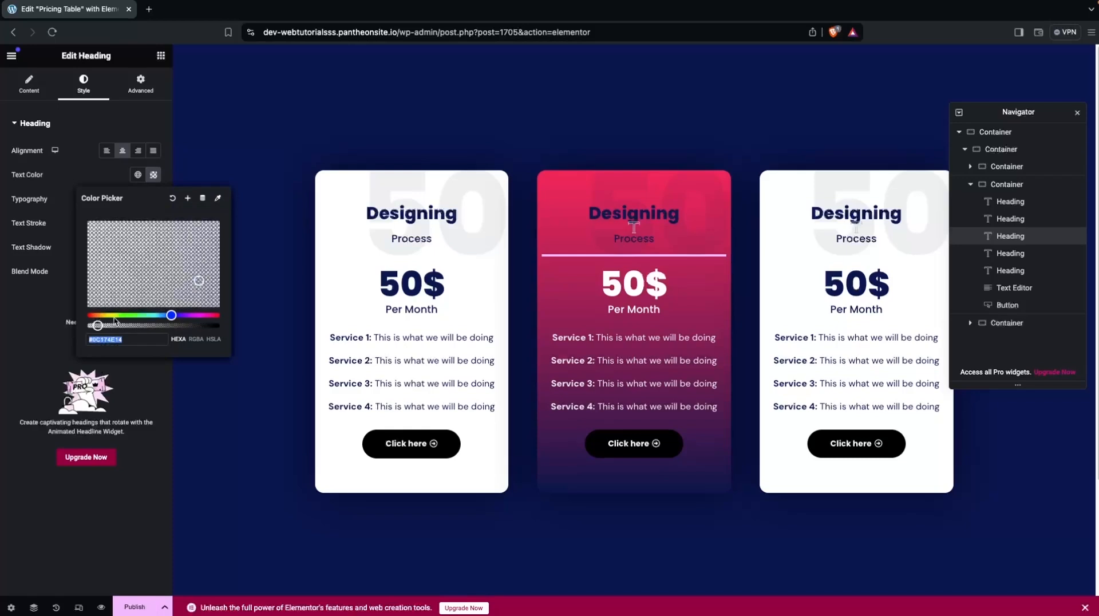
left_click_drag(126, 234, 83, 218)
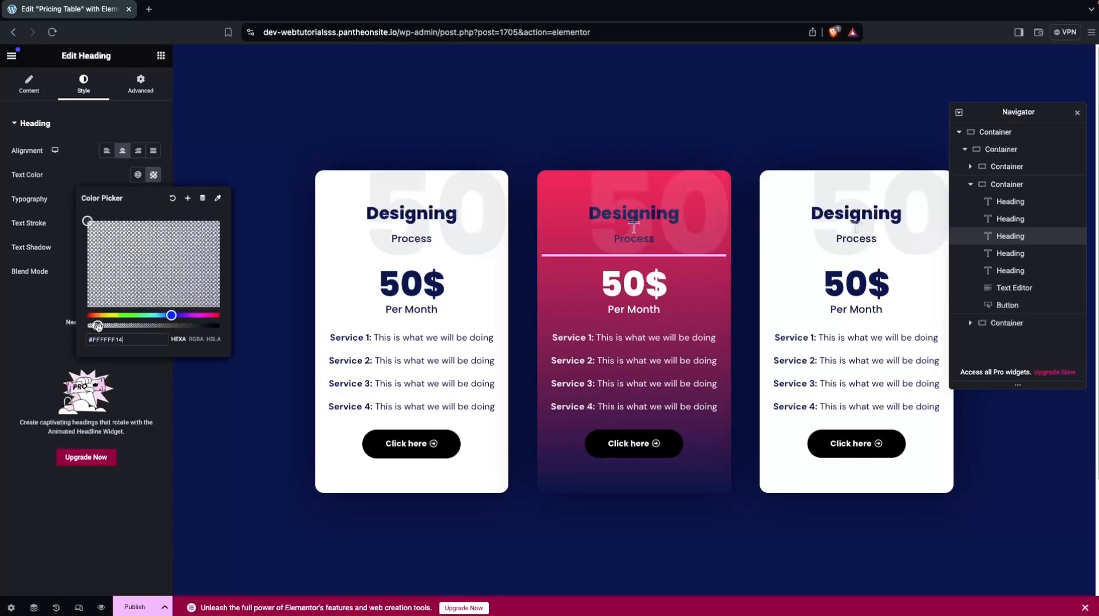
mouse_move(99, 326)
left_mouse_down()
mouse_move(115, 325)
mouse_move(100, 325)
left_mouse_up()
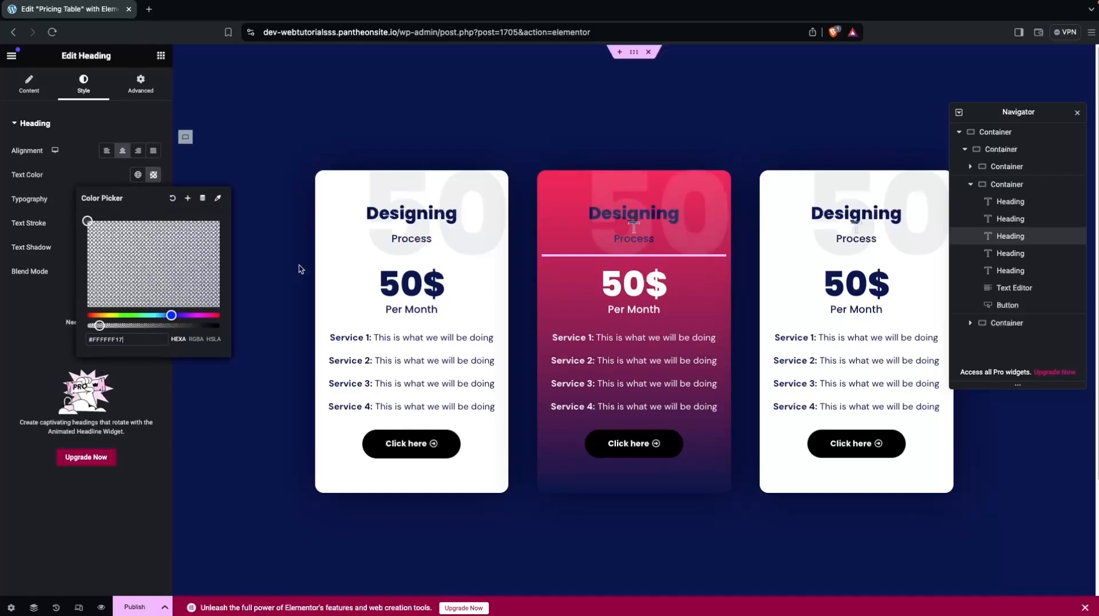
Set the text color of the "Designing" and "Process" headings in the middle card to white, #FFFFFF
left_click(577, 213)
left_click(83, 83)
left_click(153, 174)
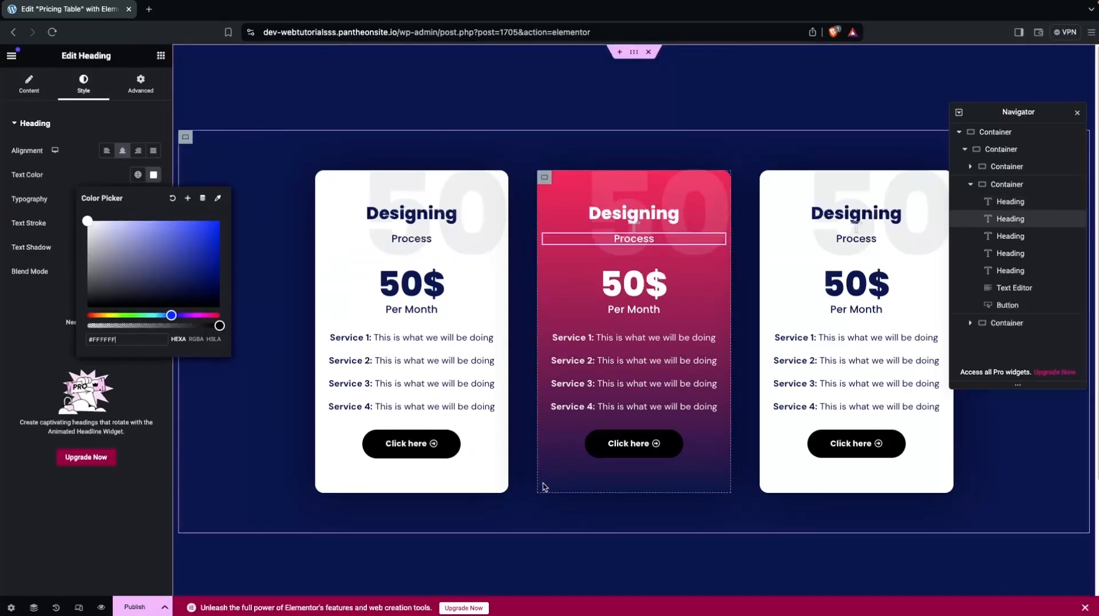
Give the middle card's "Click here" button a white background and near-black text, #050505
left_click(599, 451)
left_click(84, 84)
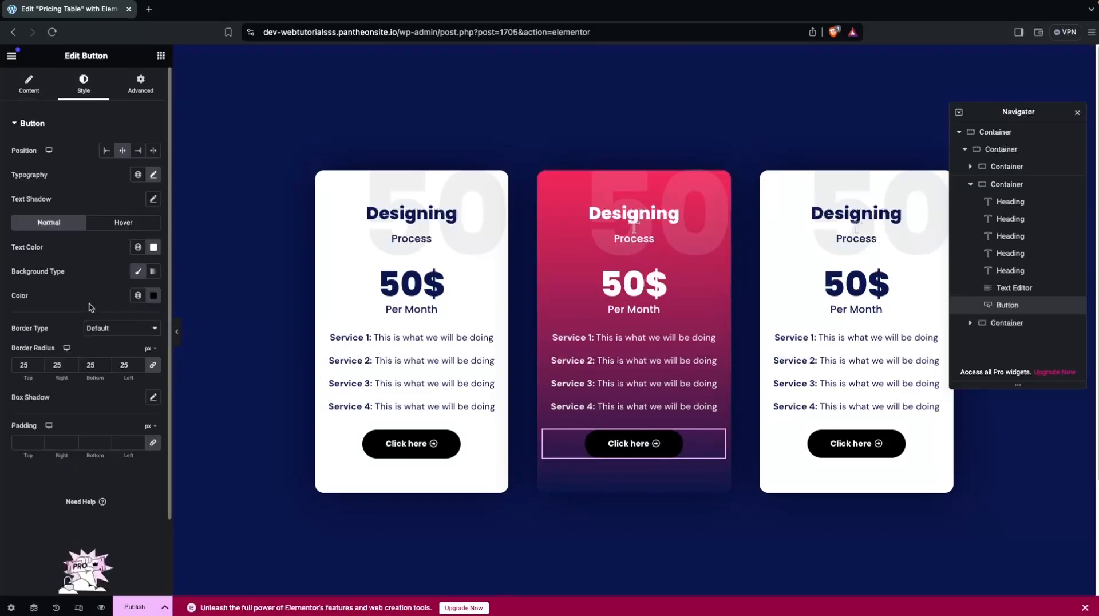
left_click(153, 296)
left_click_drag(89, 426, 87, 380)
left_click(64, 329)
left_click(154, 247)
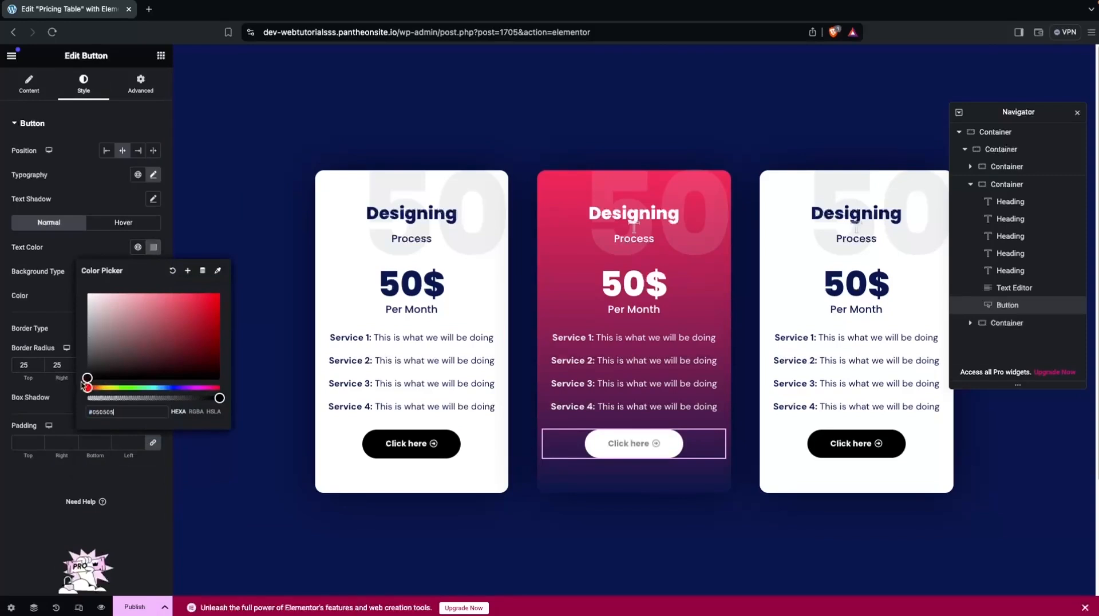
Set the hover state of the middle card's "Click here" button to white text, #FFFFFF, on a black background, #000000
left_click(114, 228)
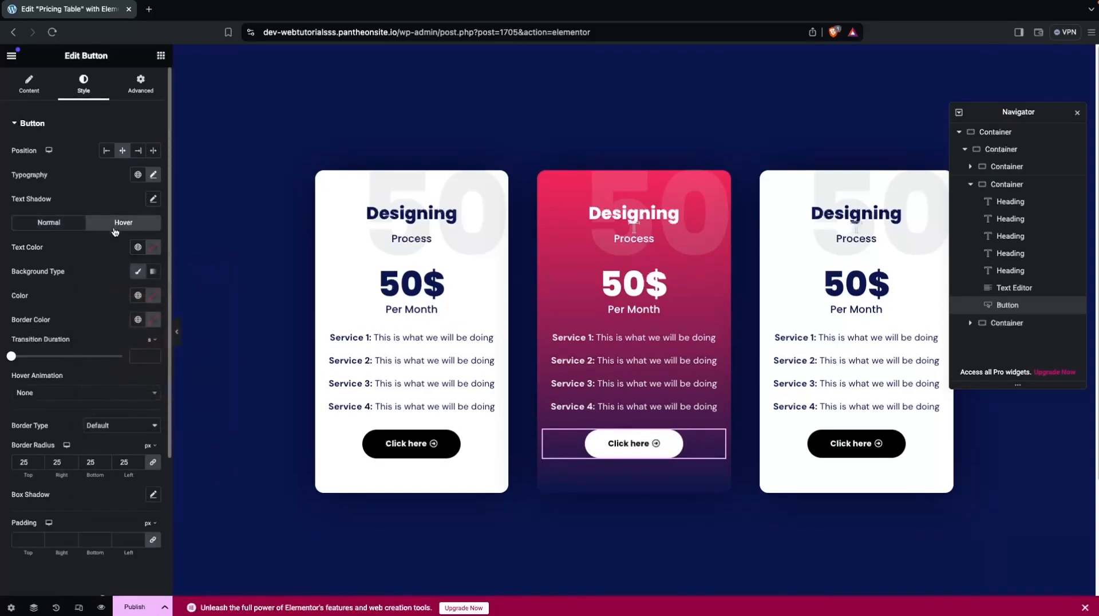
left_click(154, 247)
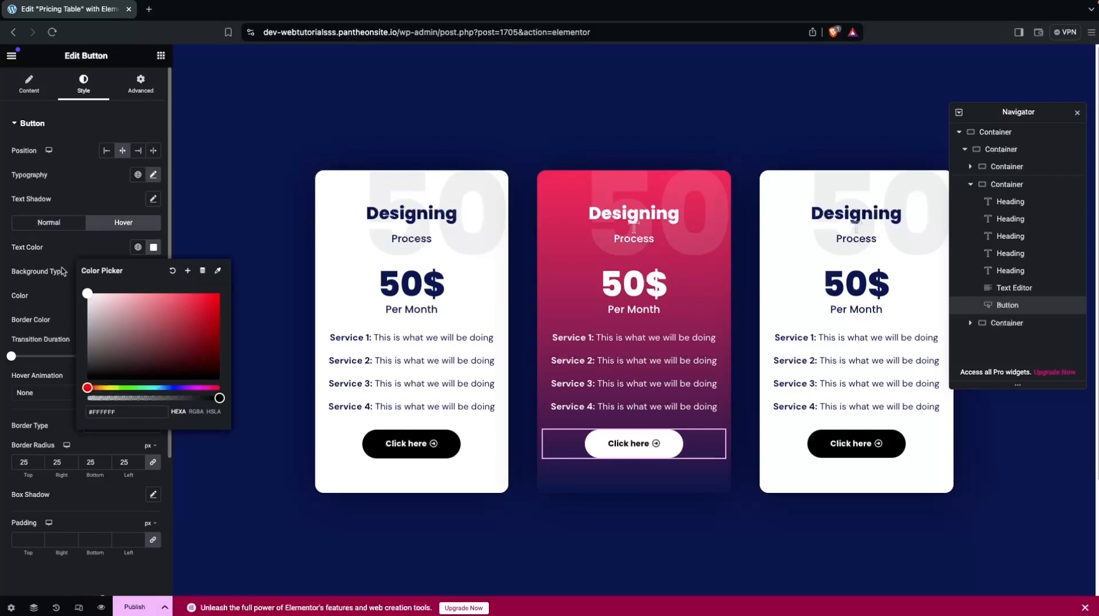
left_click(67, 244)
left_click(153, 296)
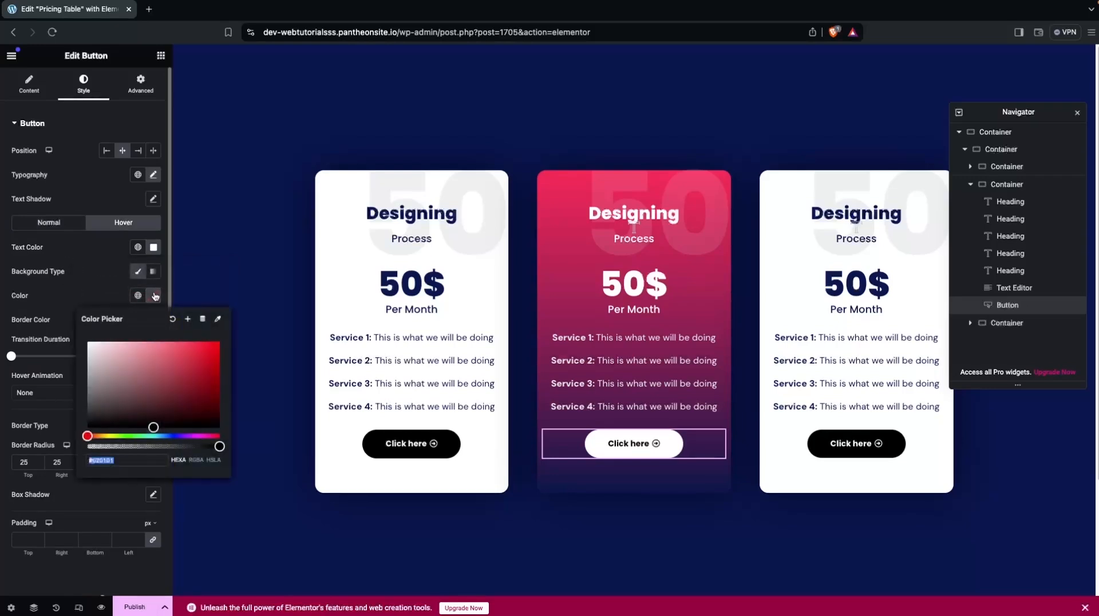
left_click_drag(115, 372, 84, 431)
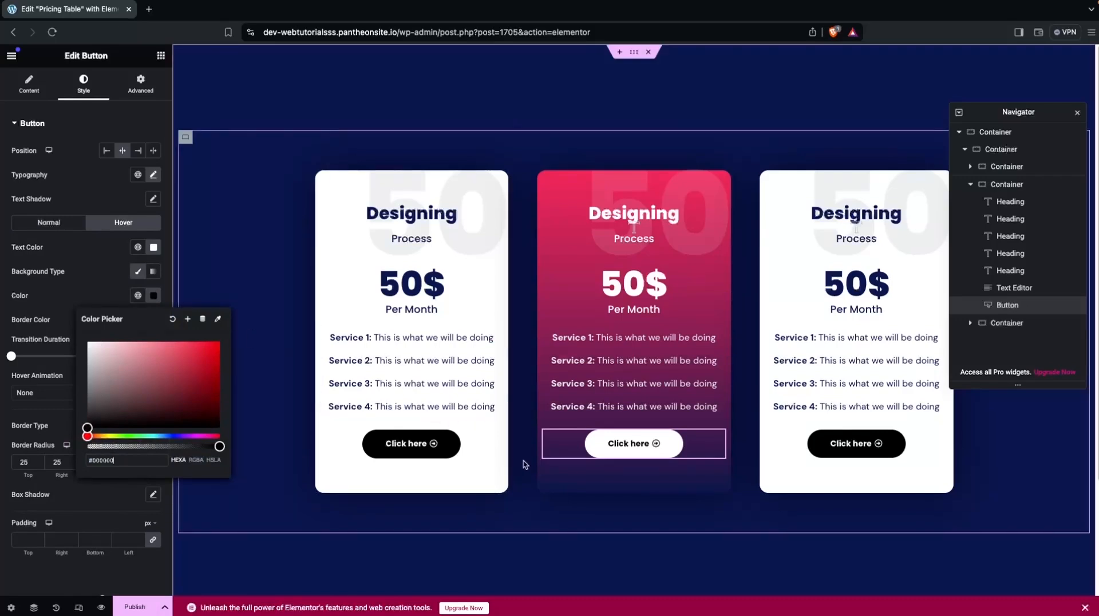
left_click(645, 457)
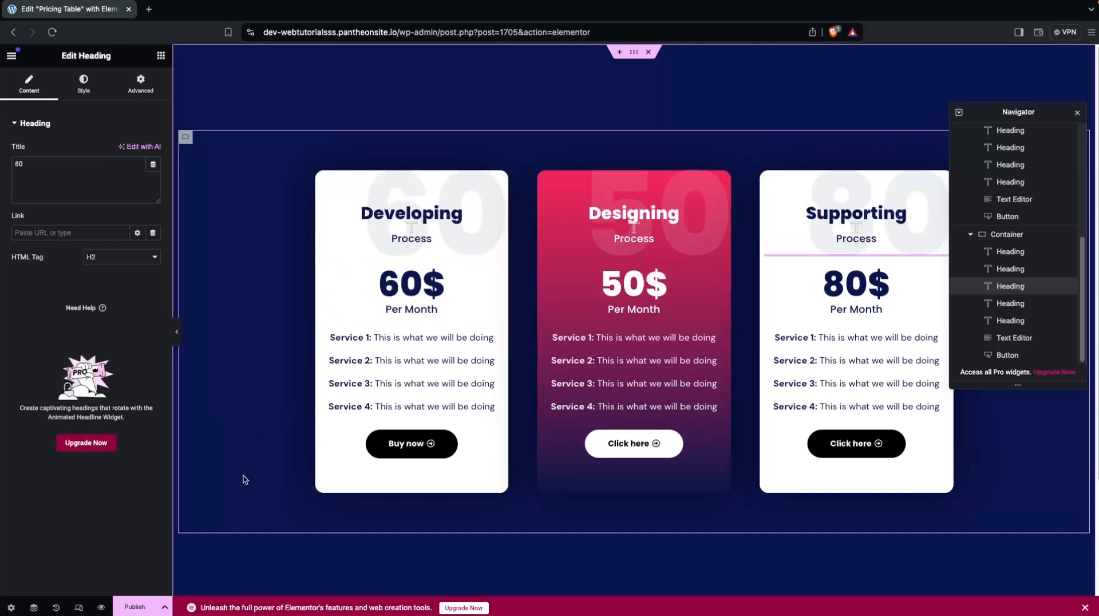
Publish the pricing table page and open its preview in a new browser tab
left_click(137, 605)
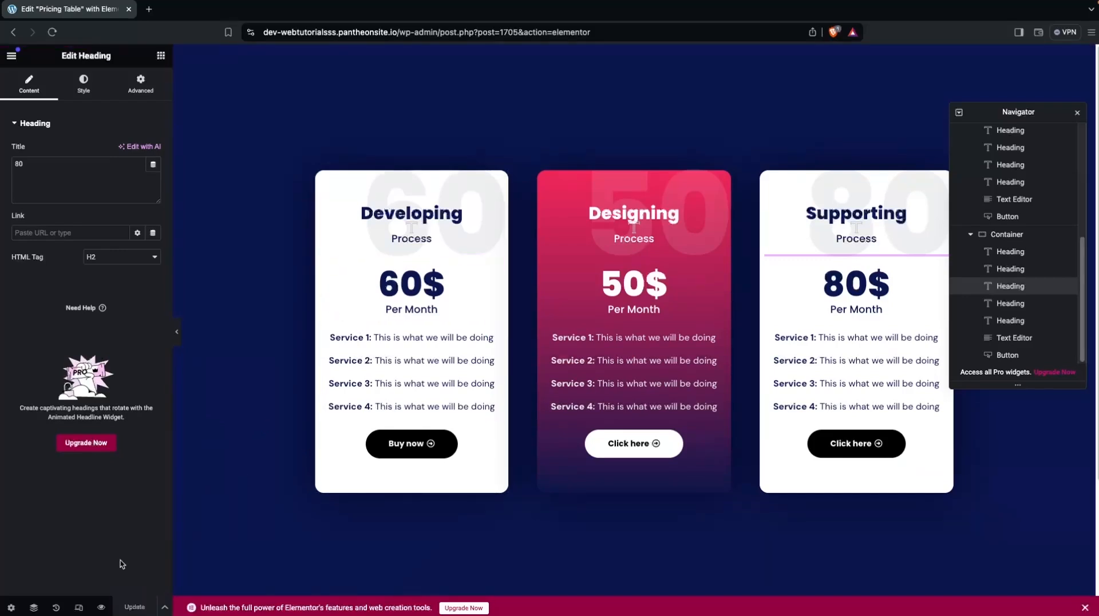
left_click(101, 607)
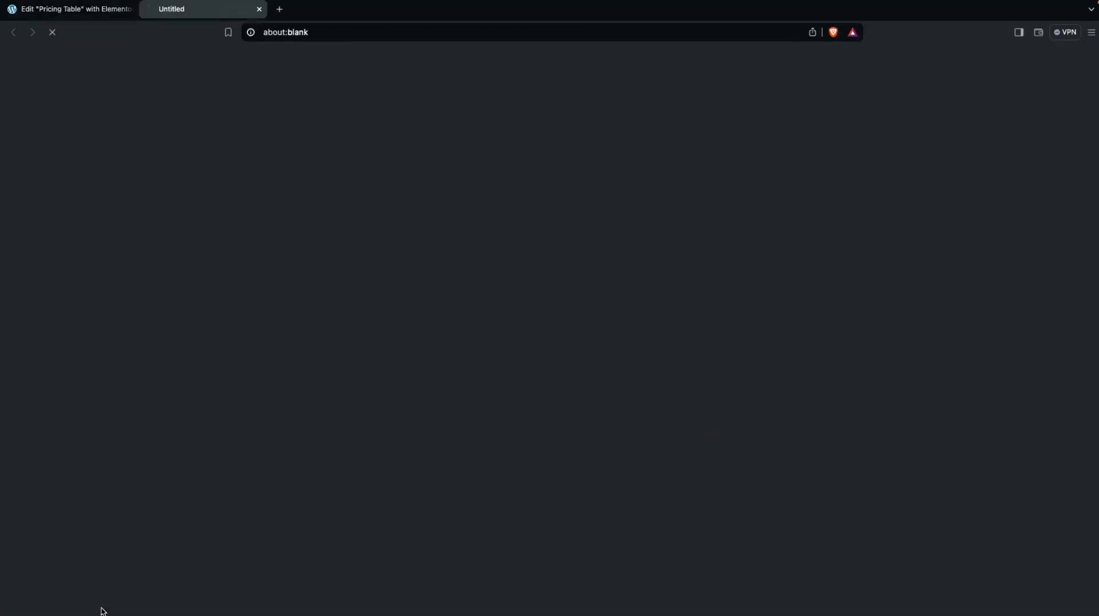